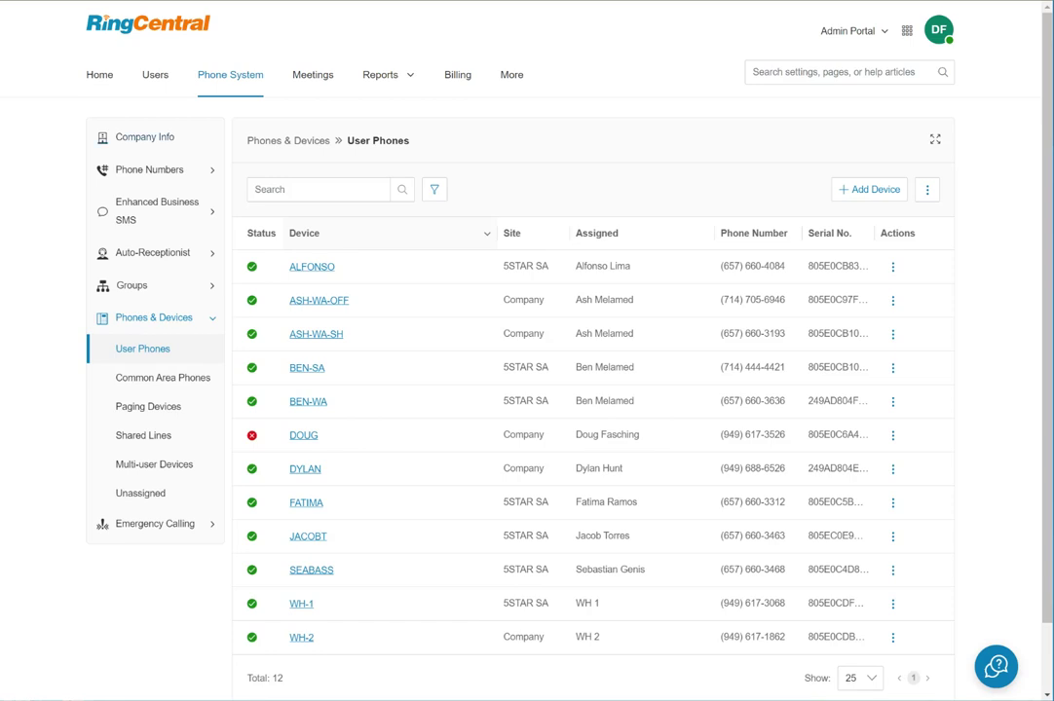
# Go to the Home dashboard, then open the Users with Extensions list showing 10 users.
pyautogui.click(100, 74)
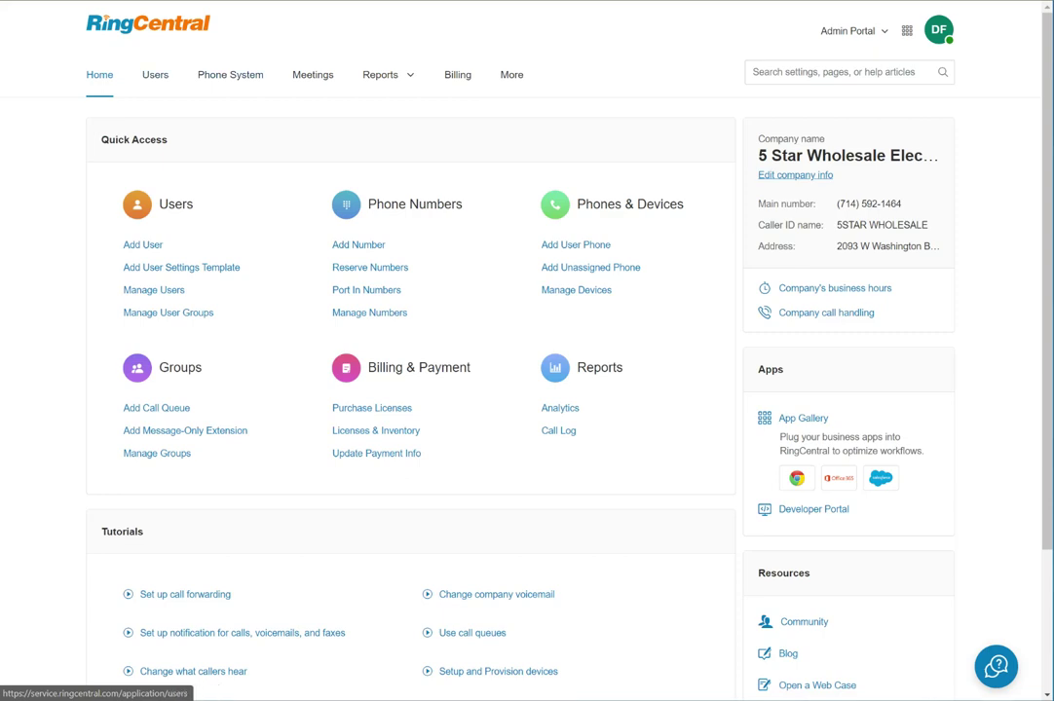
pyautogui.click(155, 74)
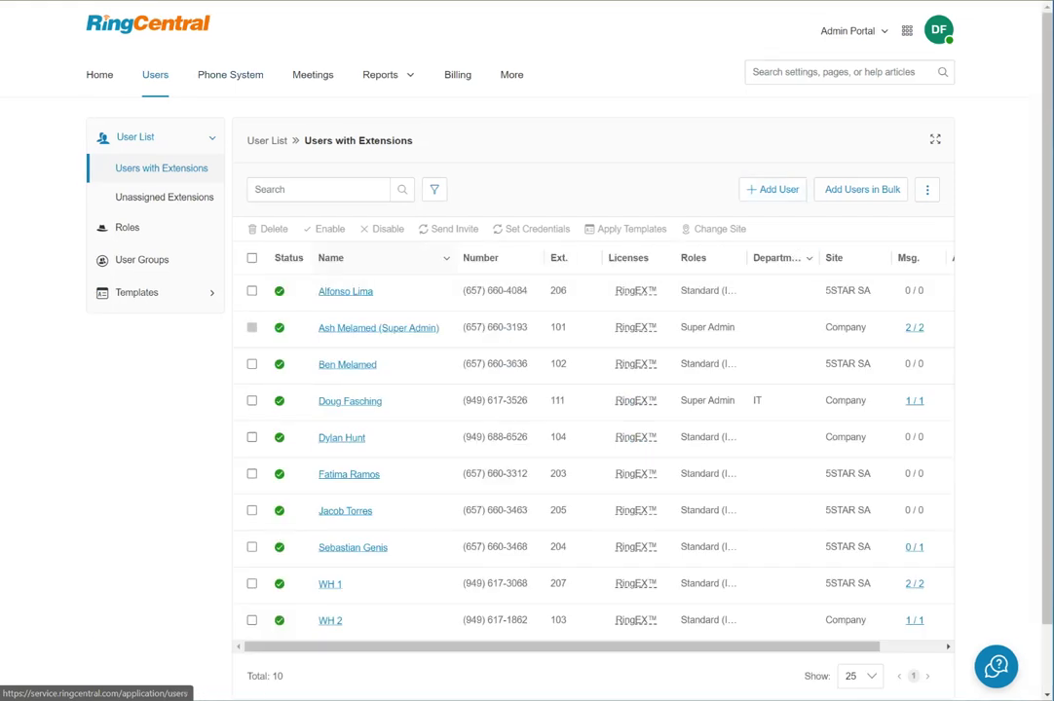
# Open Add User, dismiss it, then reopen the wizard at step 1, Choose User Type.
pyautogui.click(772, 189)
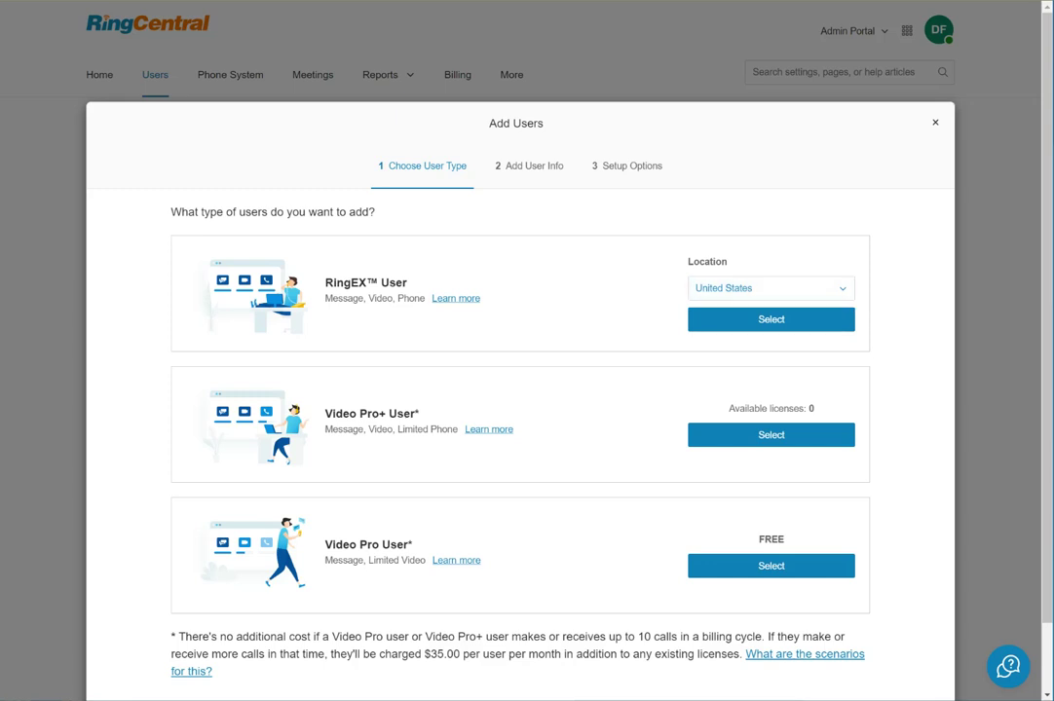
pyautogui.press('Escape')
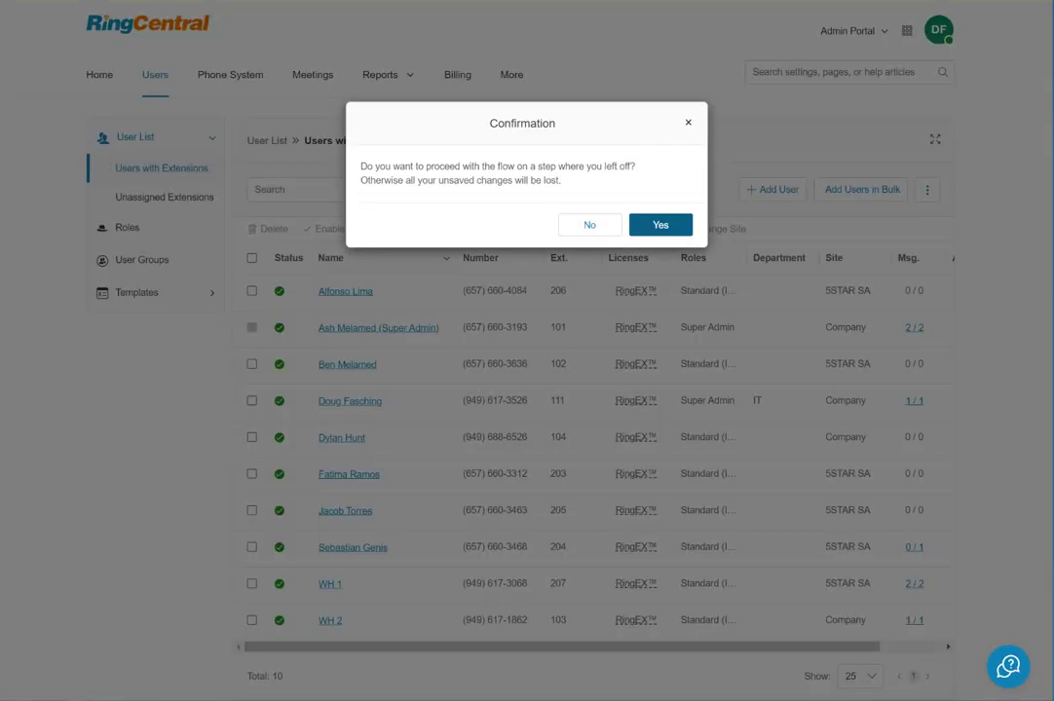
pyautogui.click(589, 225)
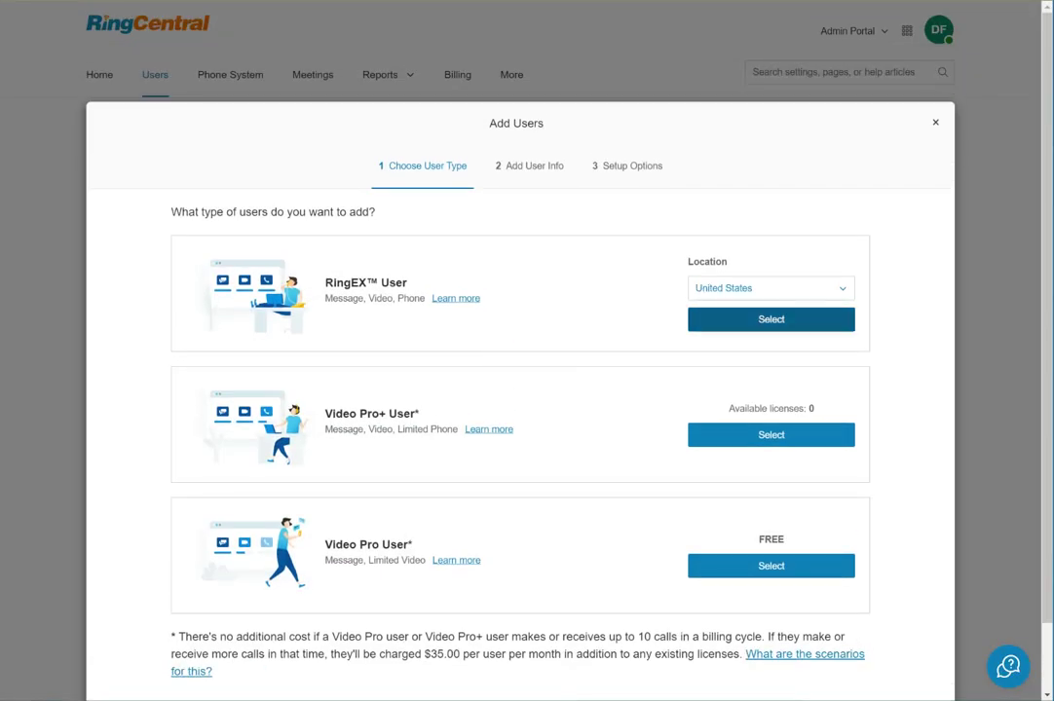
# Choose RingEX User and enter the user's e-mail, first name Sales and last name User.
pyautogui.click(770, 318)
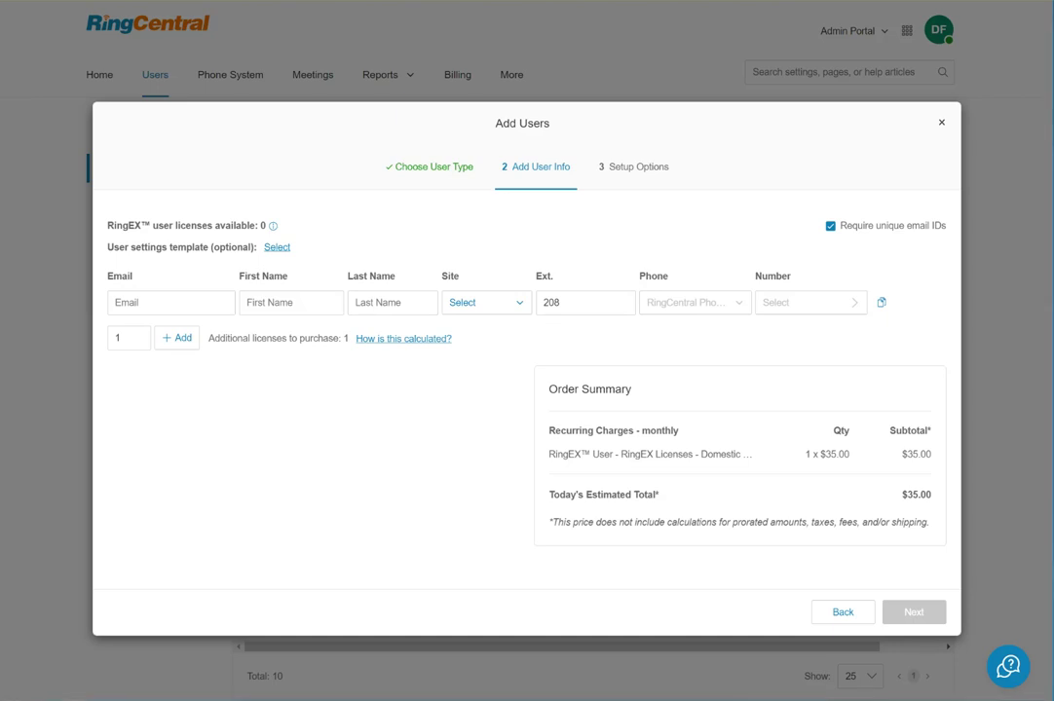
pyautogui.click(170, 301)
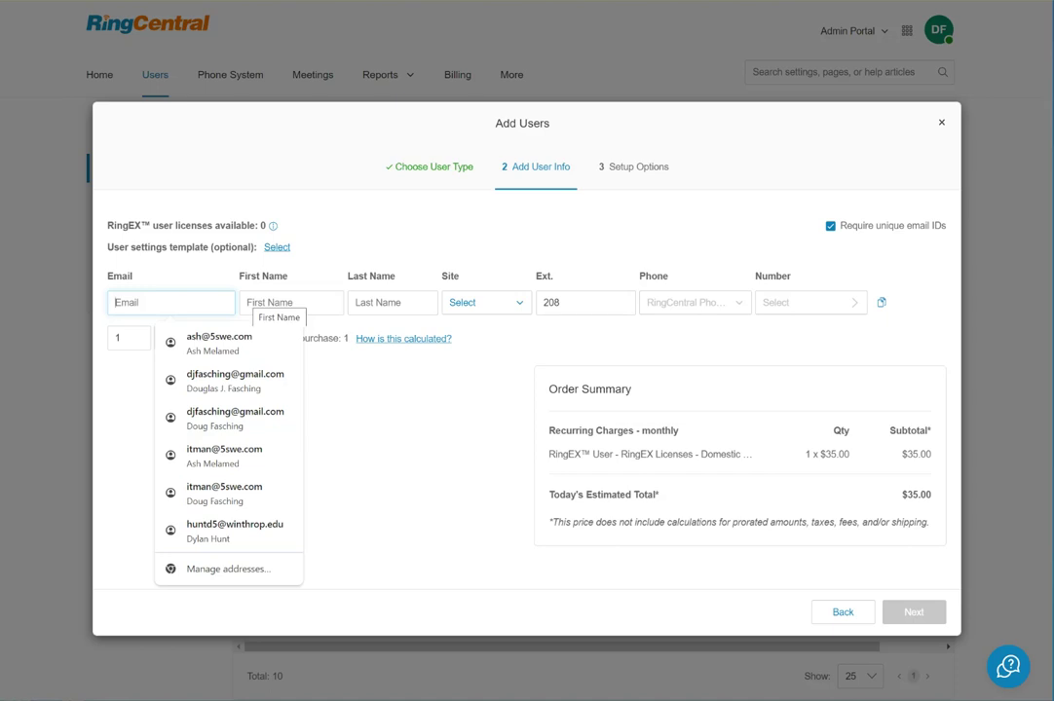
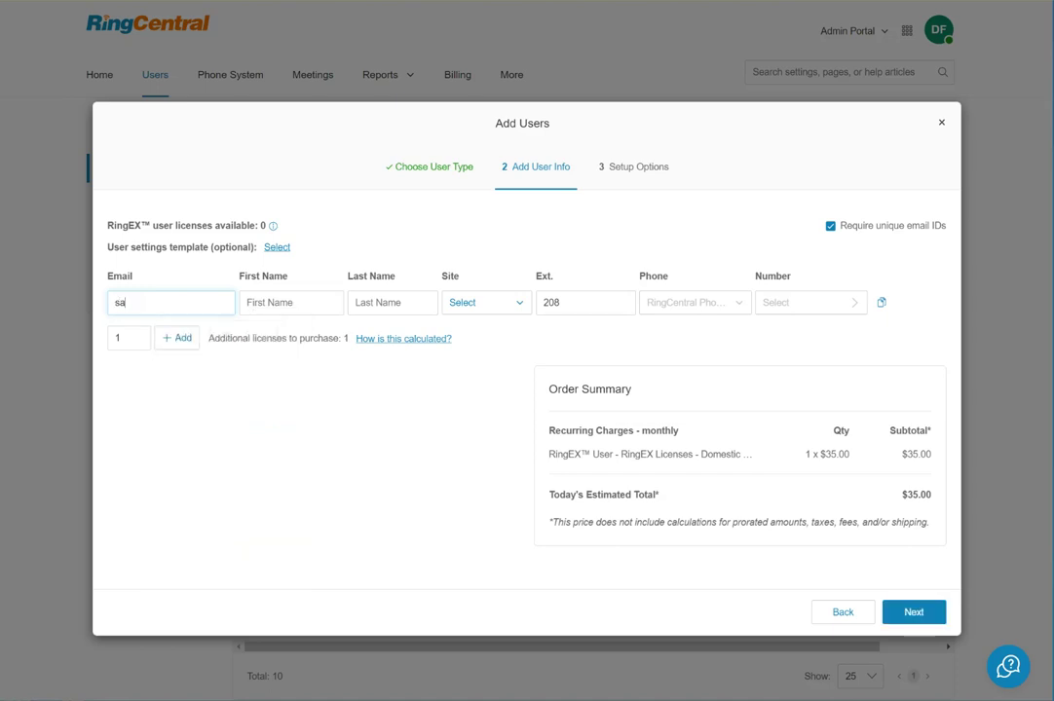
pyautogui.press('Tab')
pyautogui.write('Sales')
pyautogui.press('Tab')
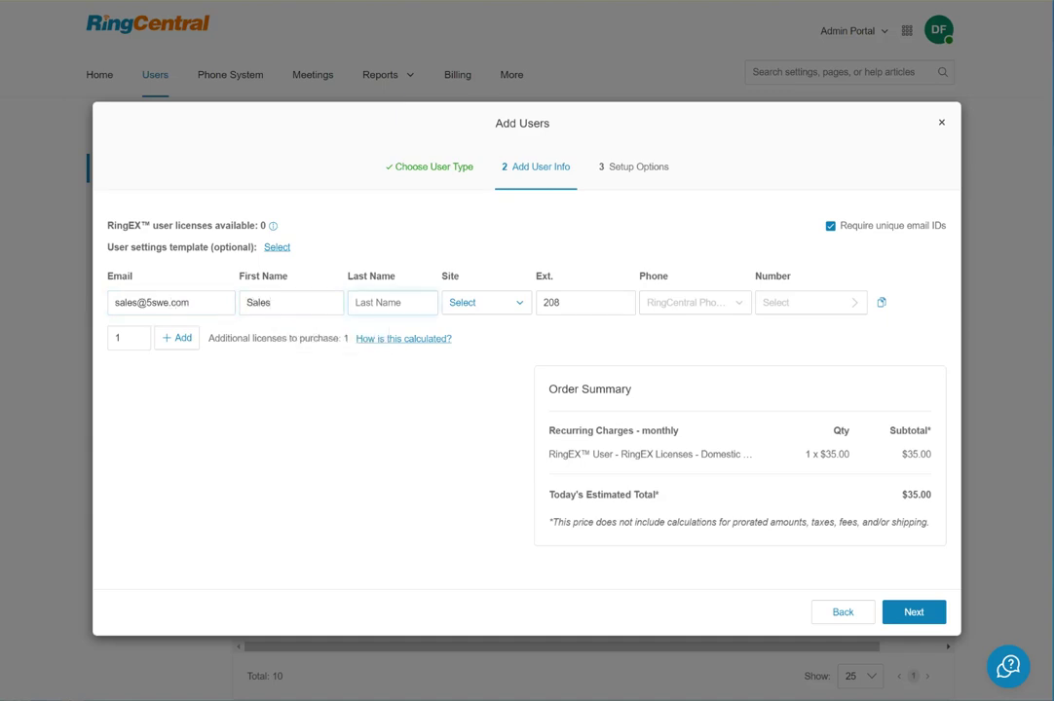
pyautogui.write('User')
# Assign the new user to the Company site and select the extension field.
pyautogui.click(486, 302)
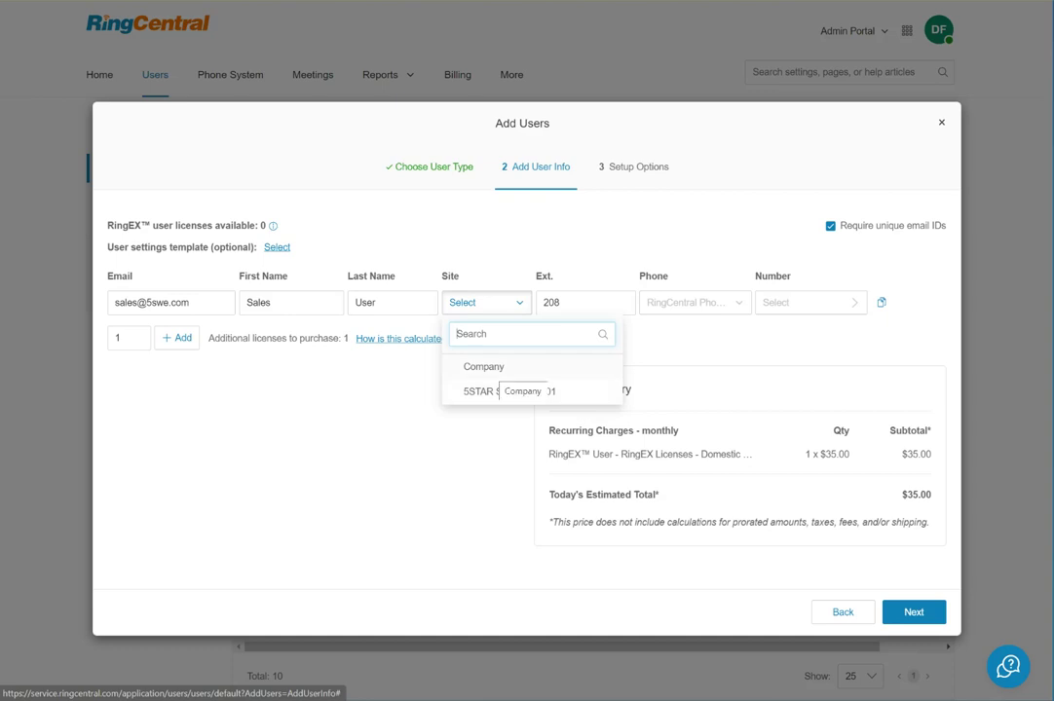
pyautogui.click(483, 366)
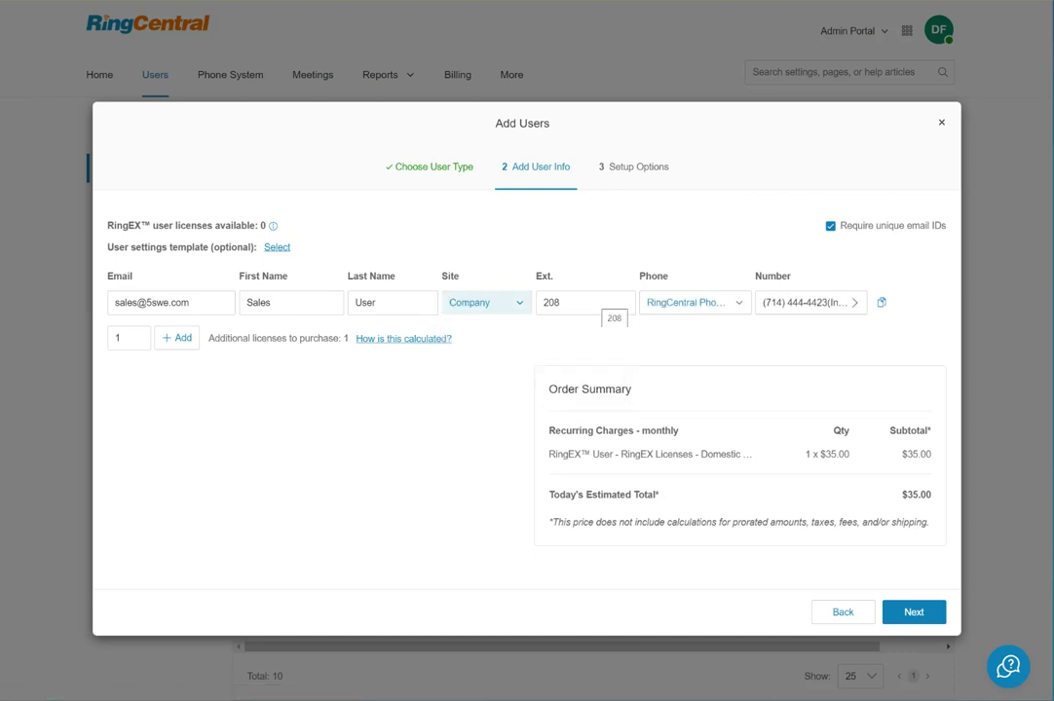
pyautogui.click(574, 301)
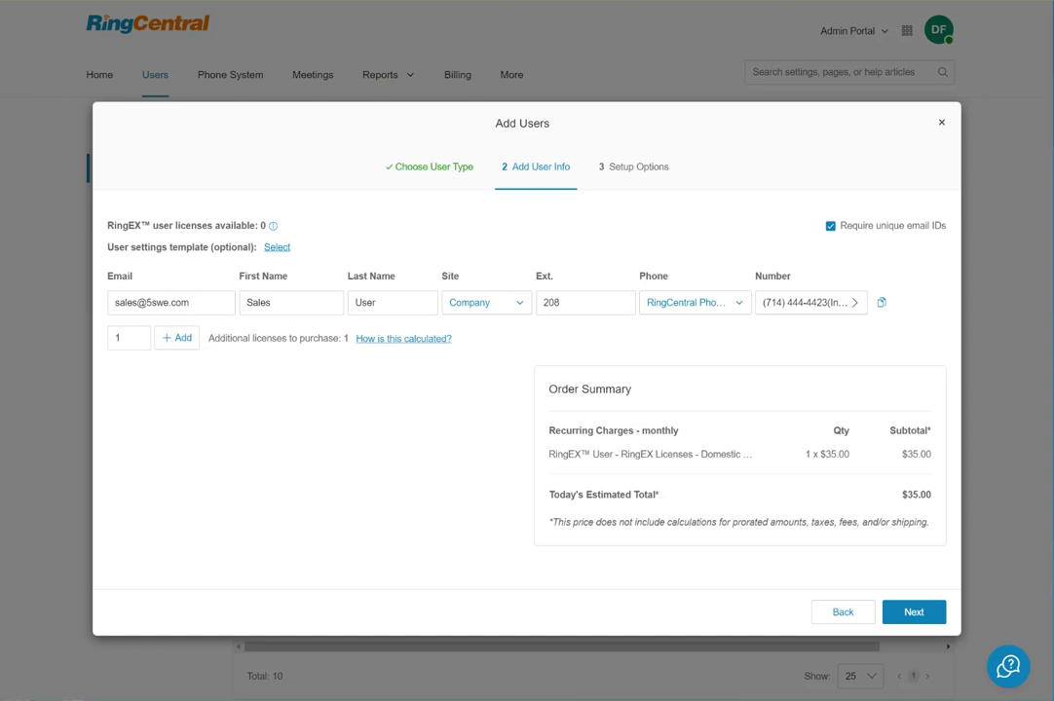
# Change the extension from 208 to 105 and set Phone to Bring your own device.
pyautogui.click(561, 302)
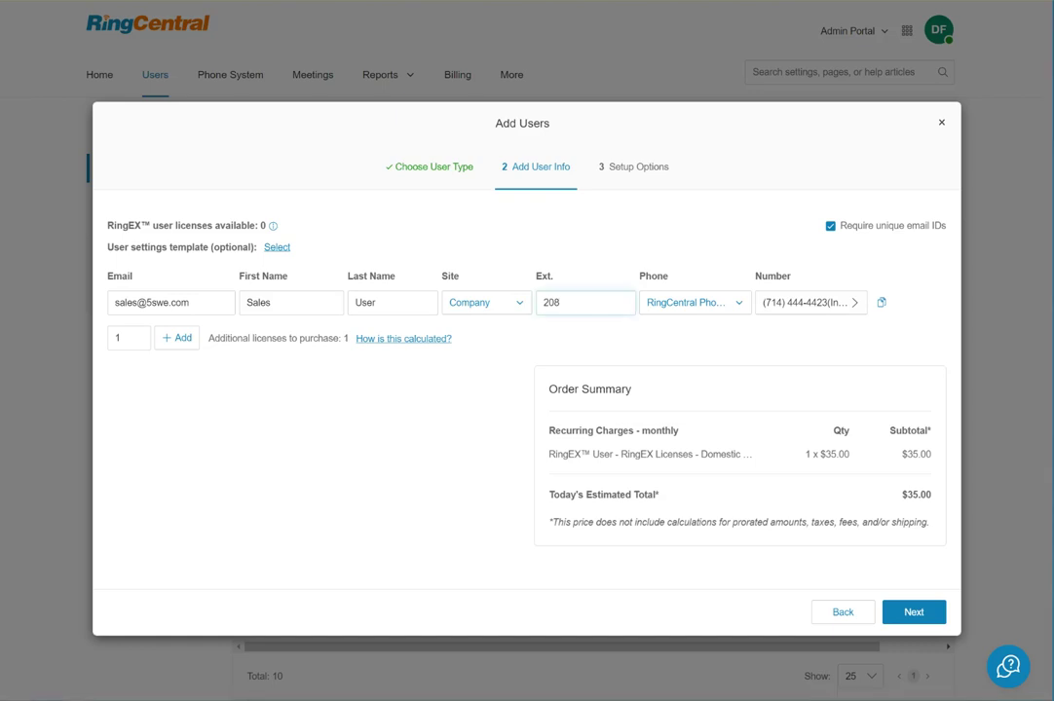
pyautogui.press('BackSpace')
pyautogui.press('BackSpace')
pyautogui.press('BackSpace')
pyautogui.write('105')
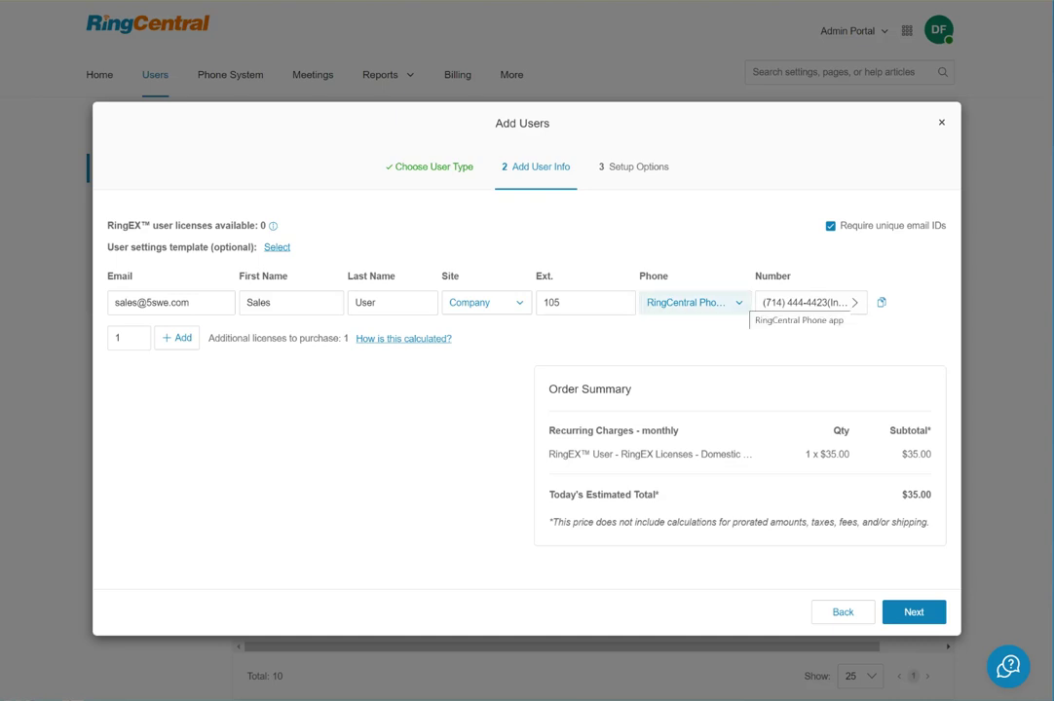
pyautogui.click(740, 303)
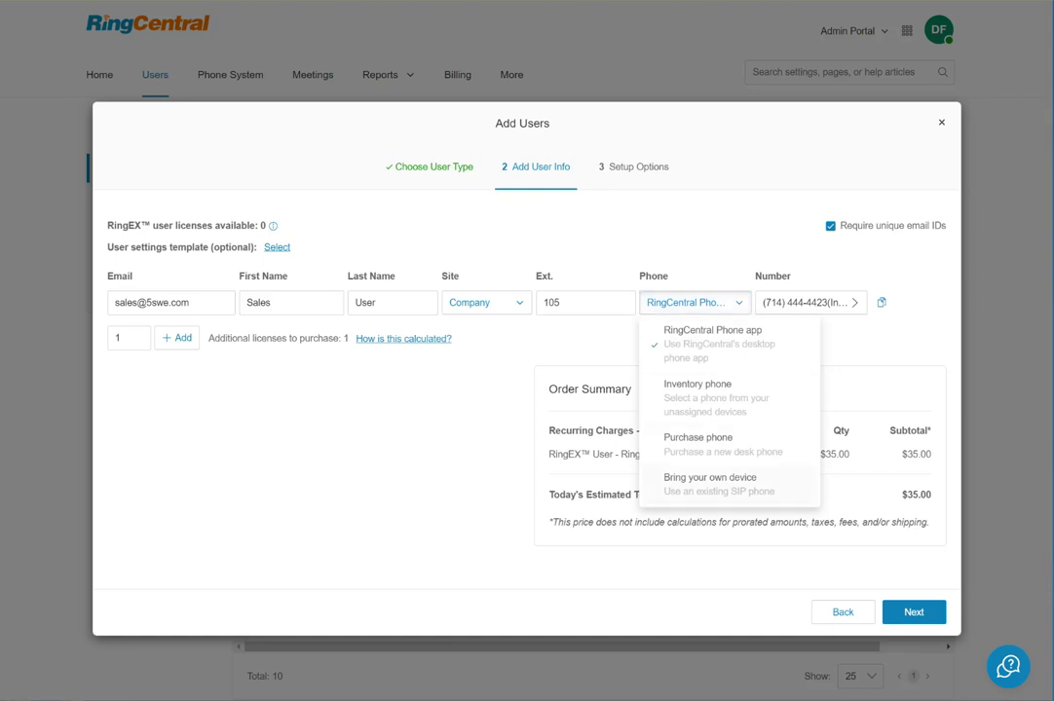
pyautogui.click(725, 484)
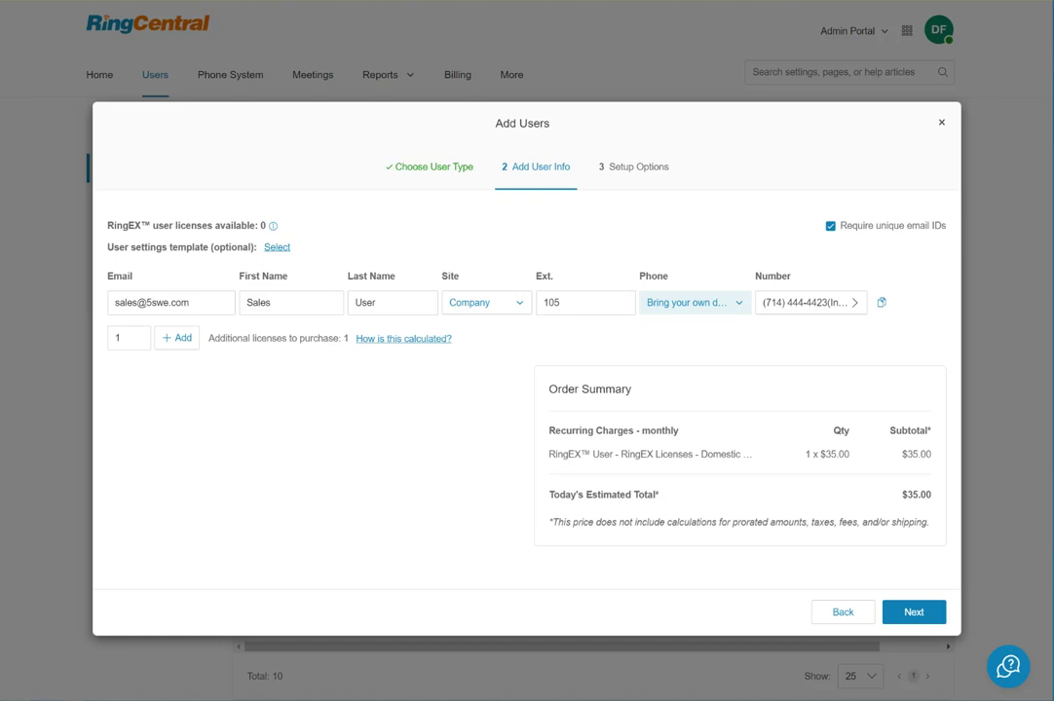
pyautogui.press('space')
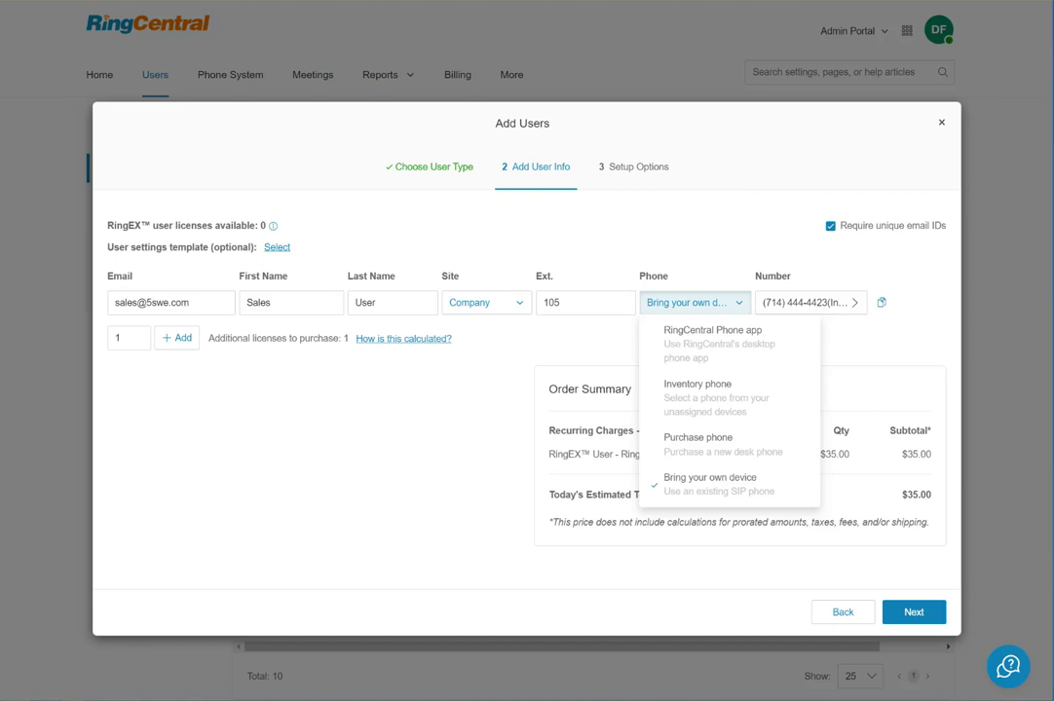
pyautogui.press('Down')
pyautogui.press('Down')
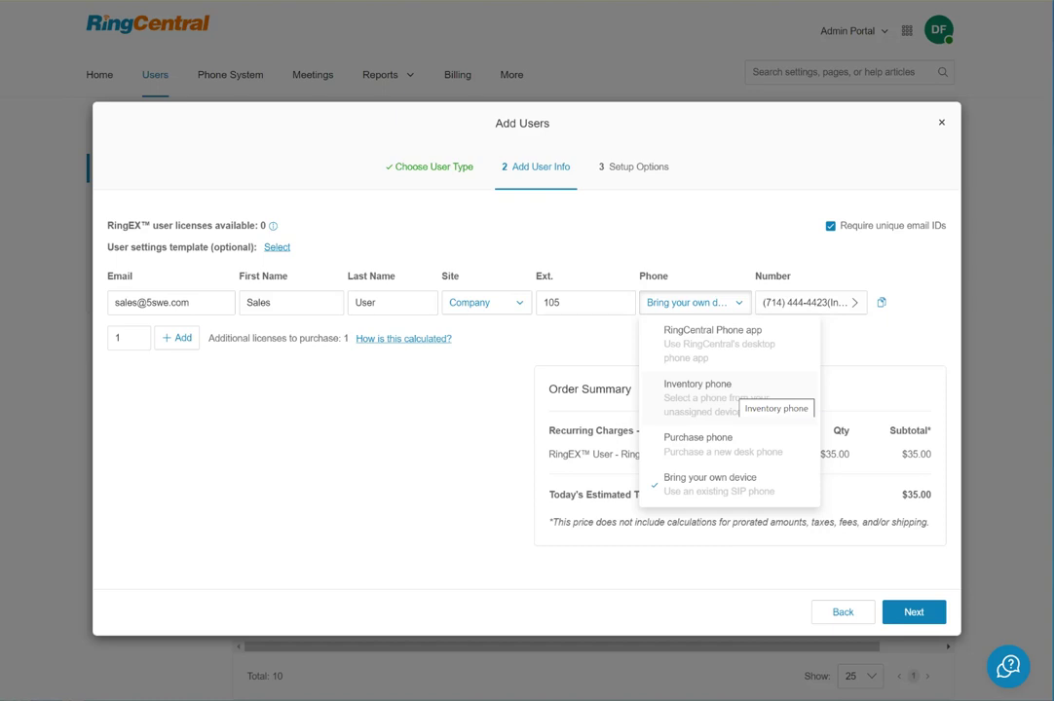
pyautogui.press('Up')
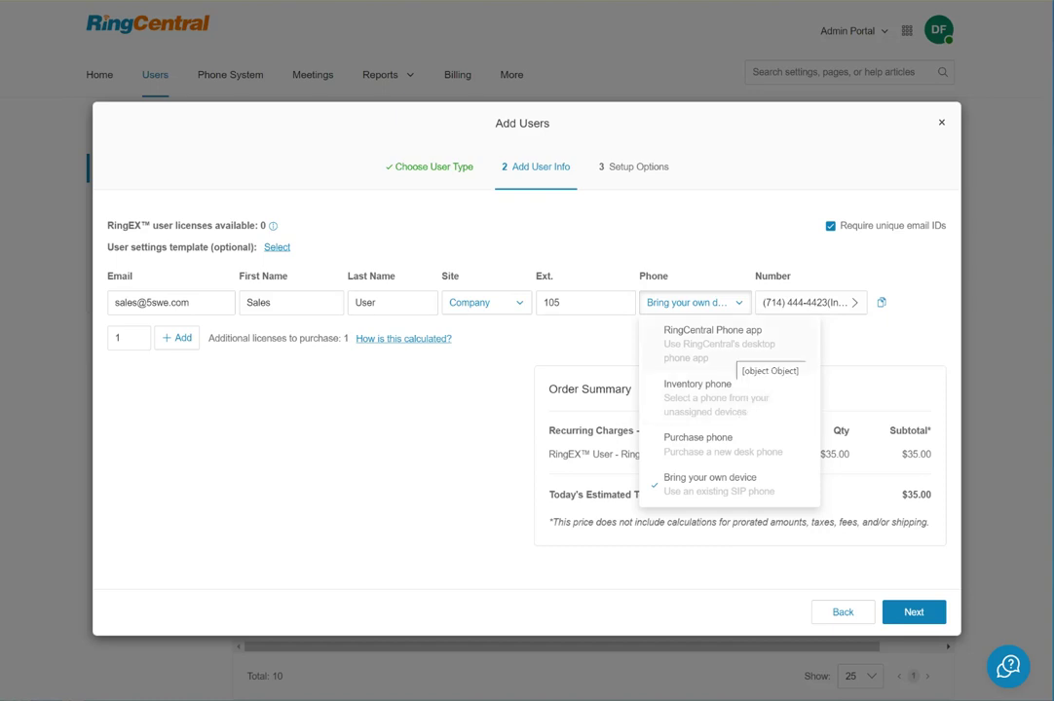
pyautogui.press('Down')
pyautogui.press('Down')
pyautogui.press('Escape')
# Assign the first inventory phone number to the user.
pyautogui.press('Tab')
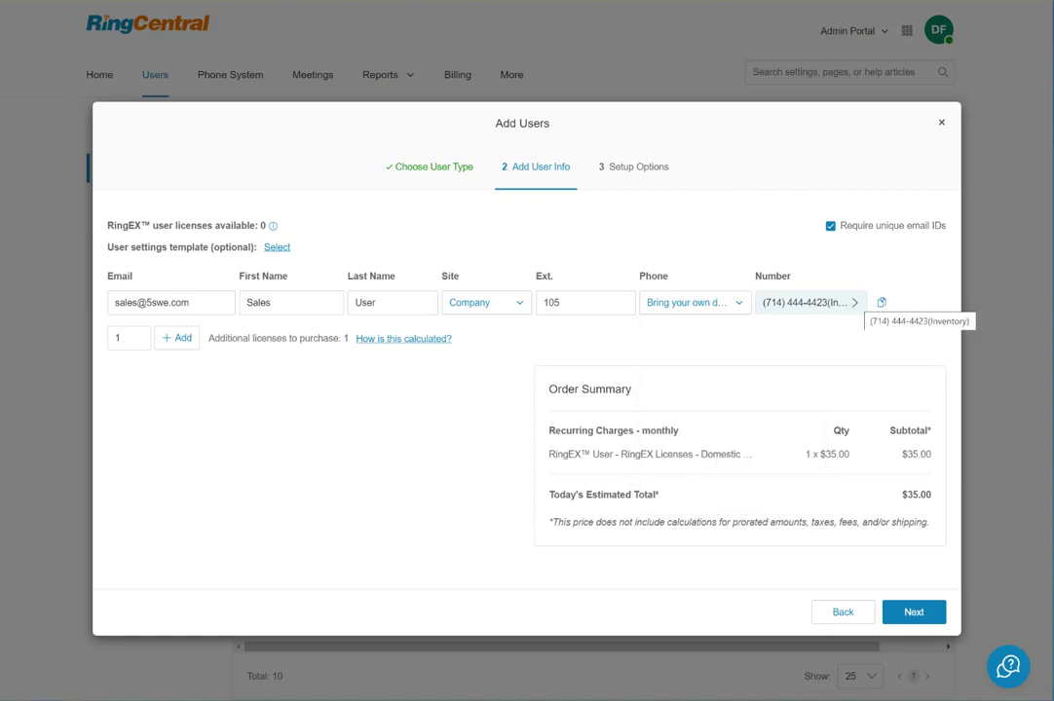
pyautogui.press('Return')
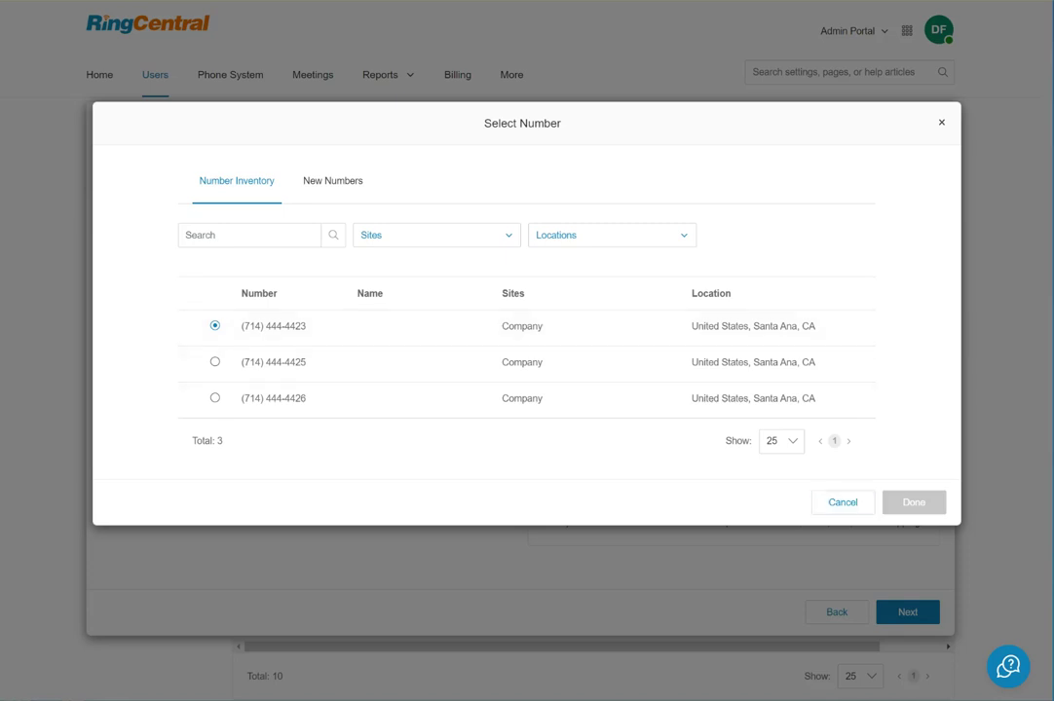
pyautogui.press('Escape')
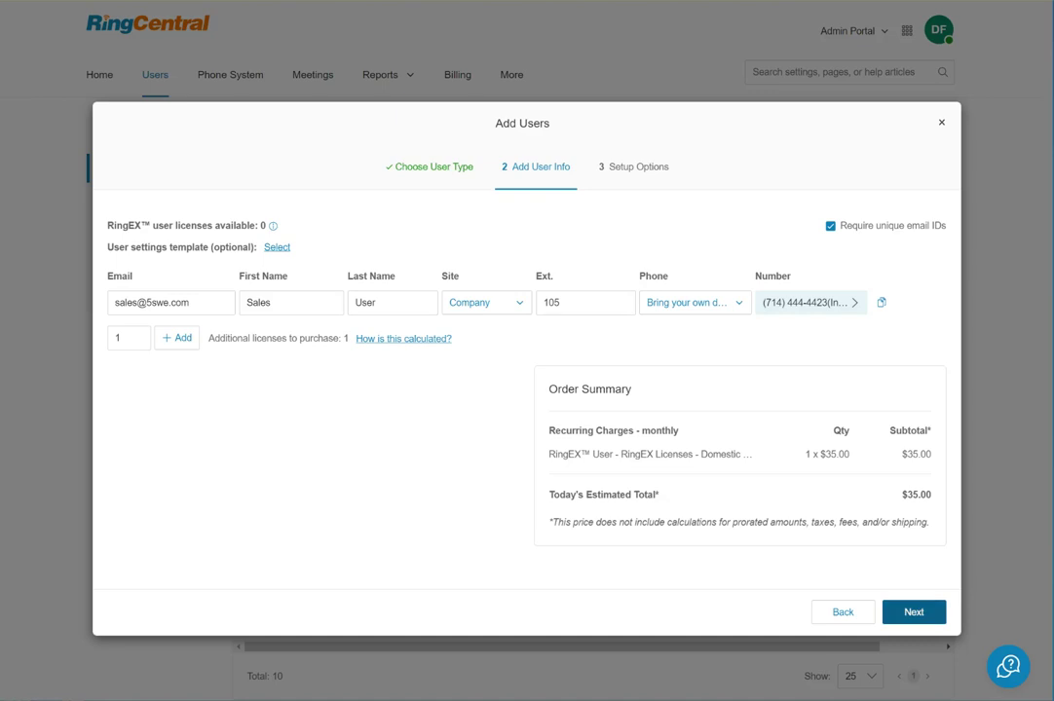
# Choose activation by assigned credentials and paste the temporary password into both password fields.
pyautogui.click(913, 612)
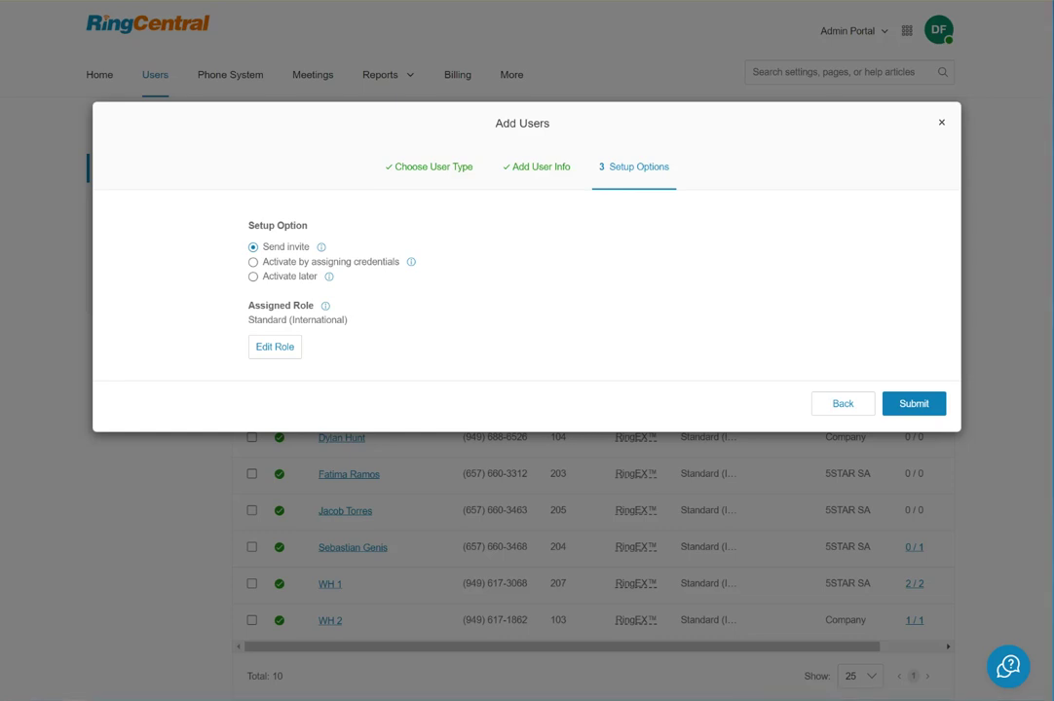
pyautogui.click(253, 262)
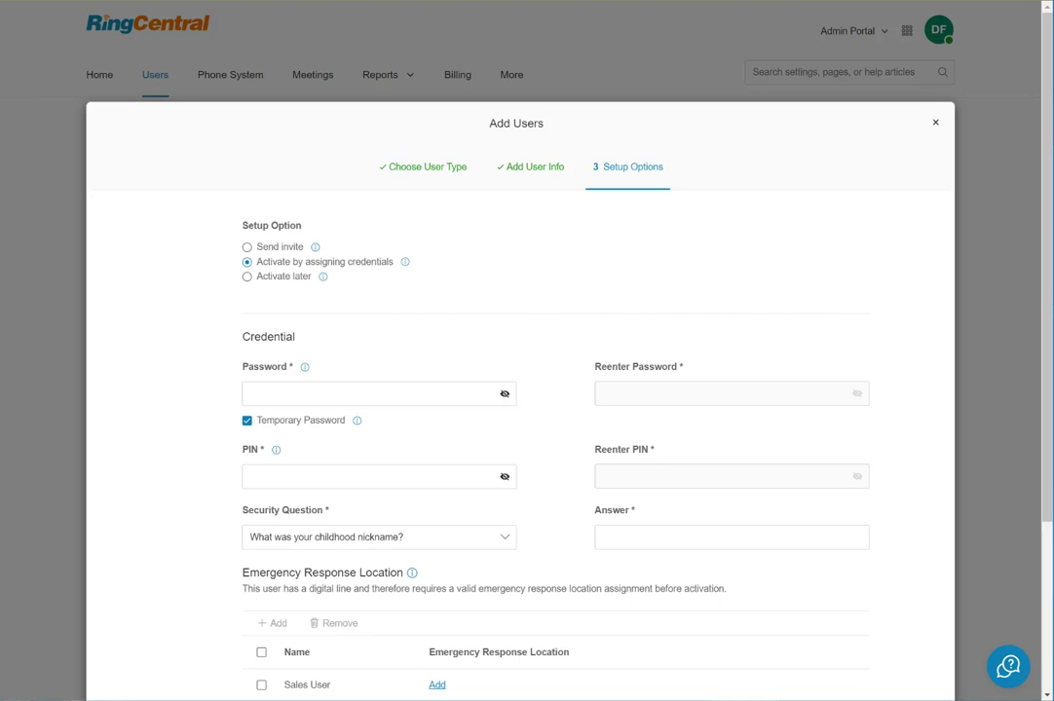
pyautogui.rightClick(351, 394)
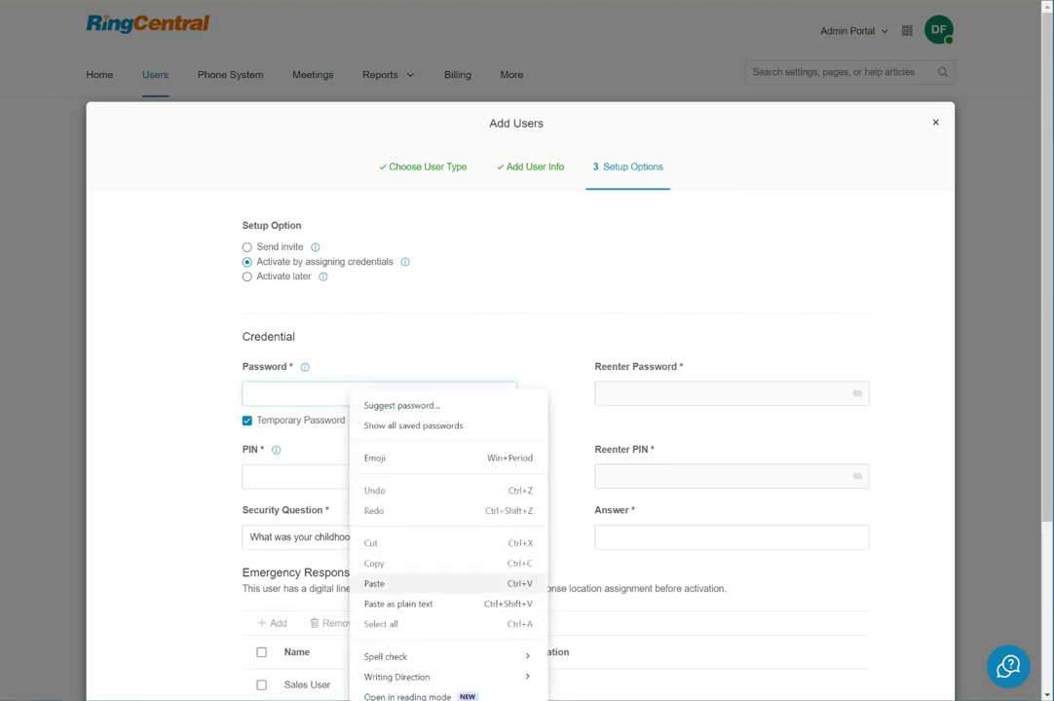
pyautogui.click(379, 583)
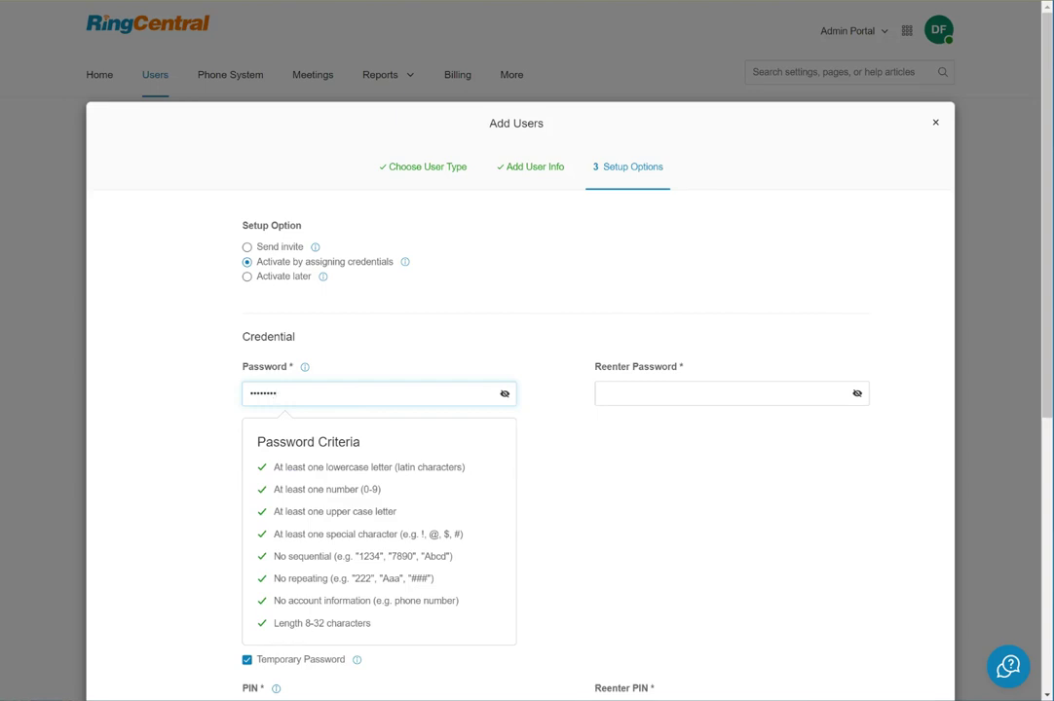
pyautogui.click(604, 393)
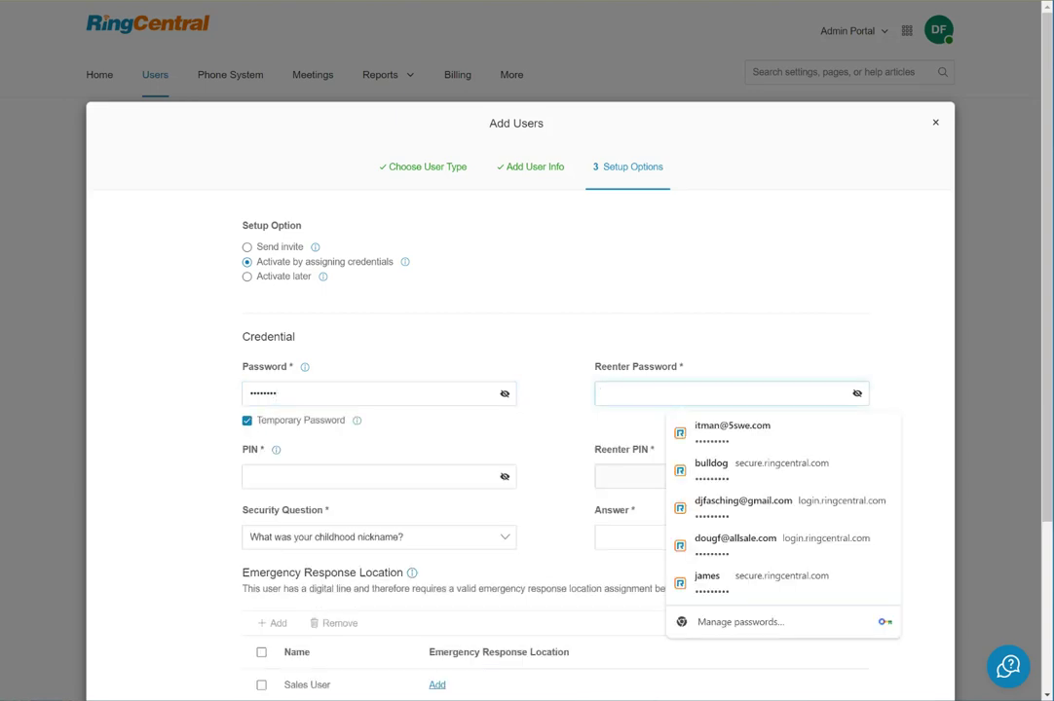
pyautogui.rightClick(694, 397)
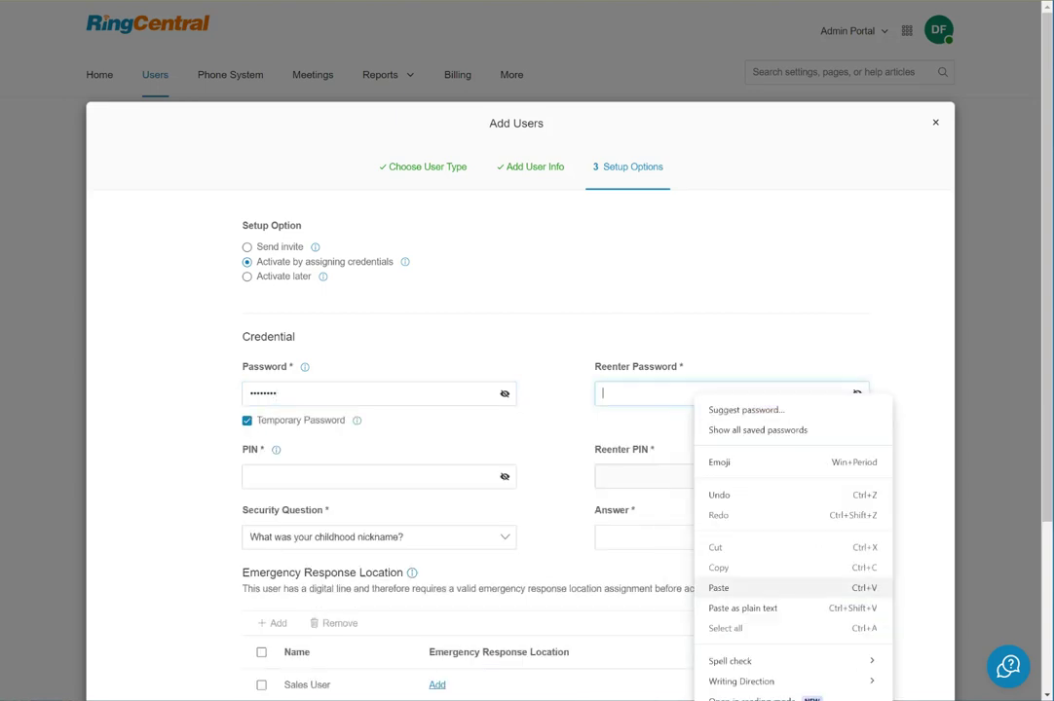
pyautogui.click(740, 587)
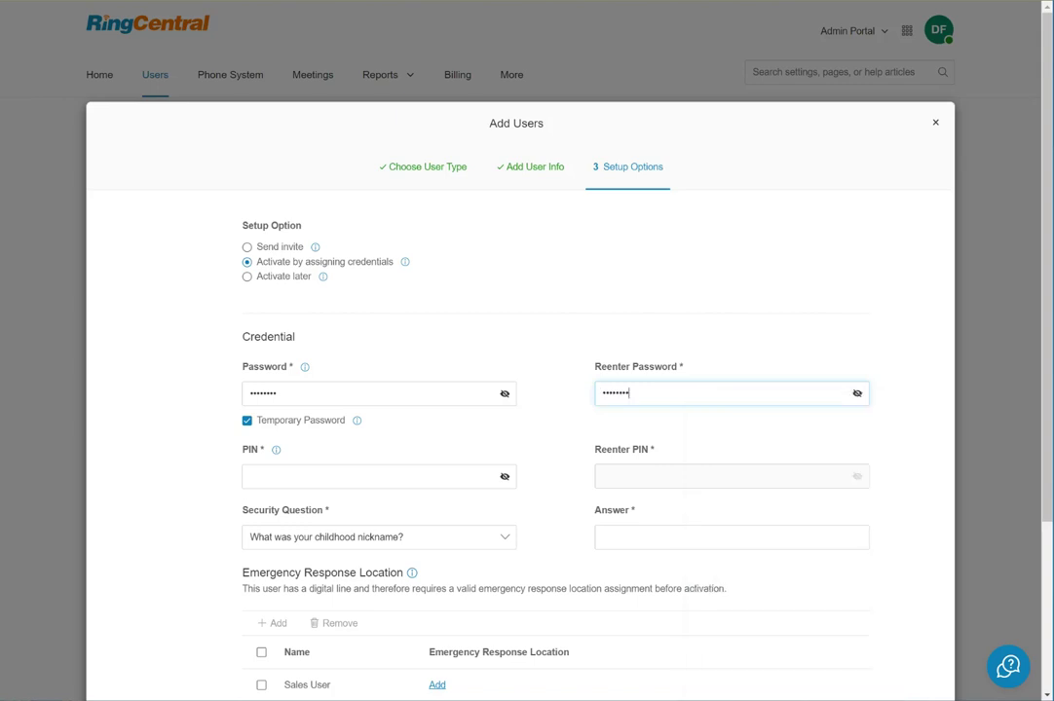
# Paste the prepared PIN into both the PIN and PIN confirmation fields.
pyautogui.click(331, 476)
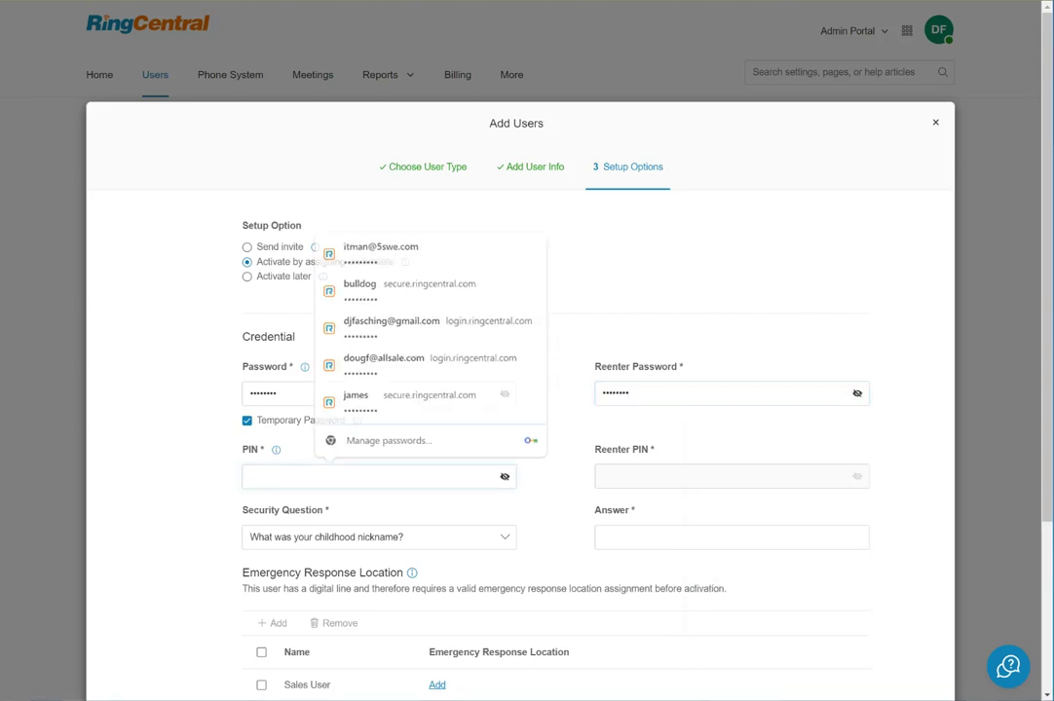
pyautogui.press('Escape')
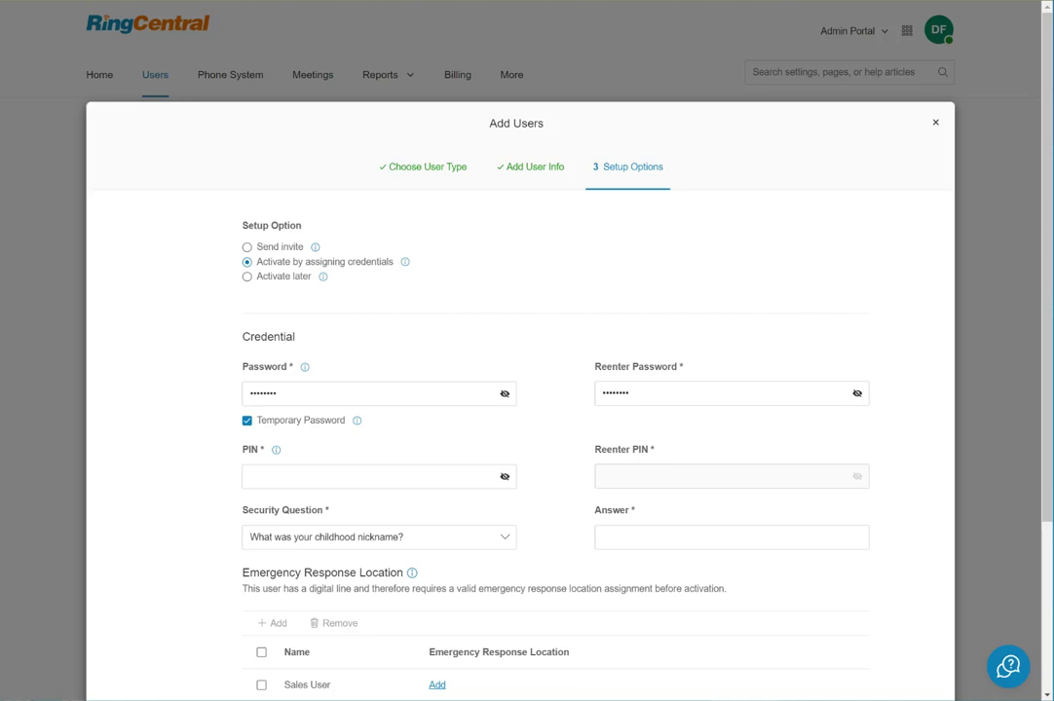
pyautogui.click(362, 476)
pyautogui.rightClick(363, 479)
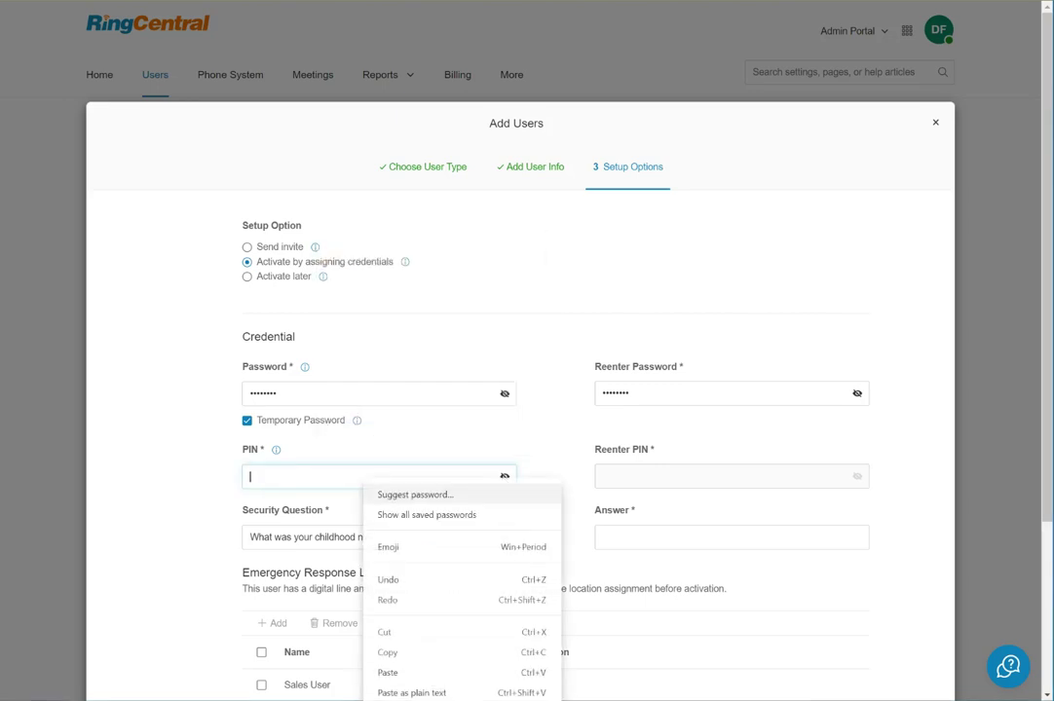
pyautogui.click(409, 672)
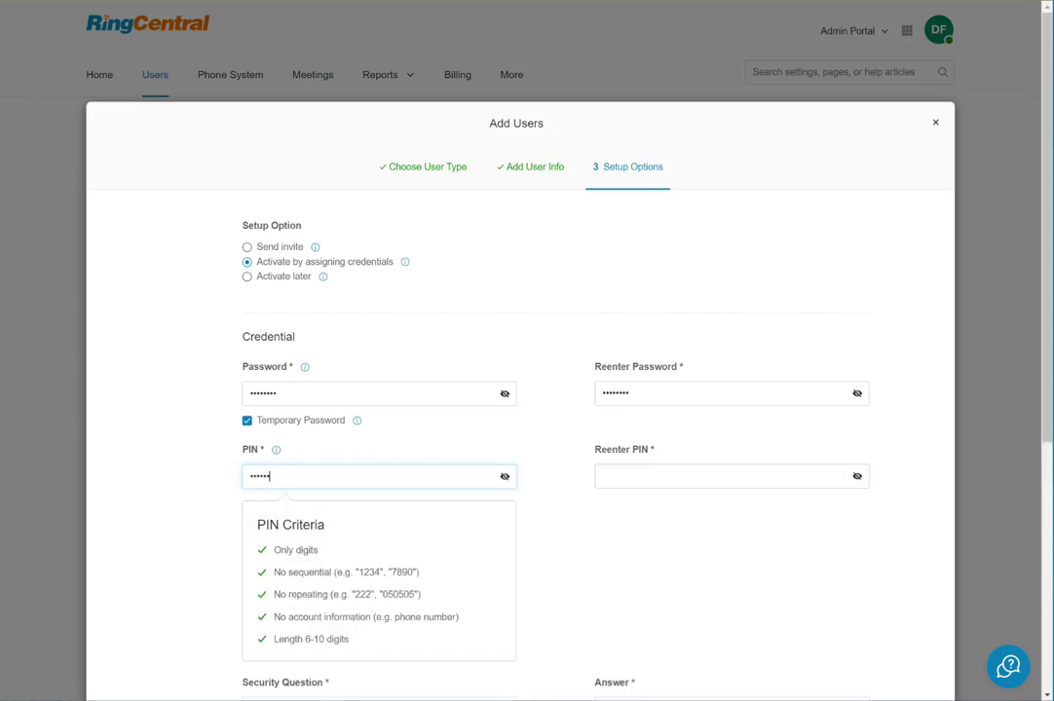
pyautogui.click(682, 476)
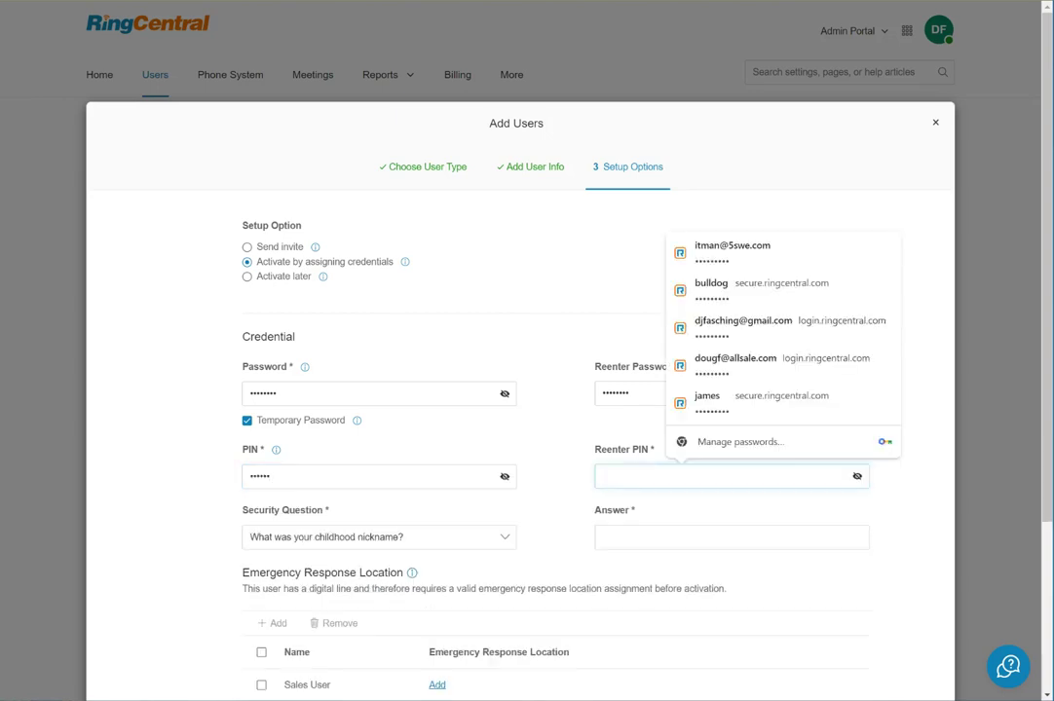
pyautogui.rightClick(747, 483)
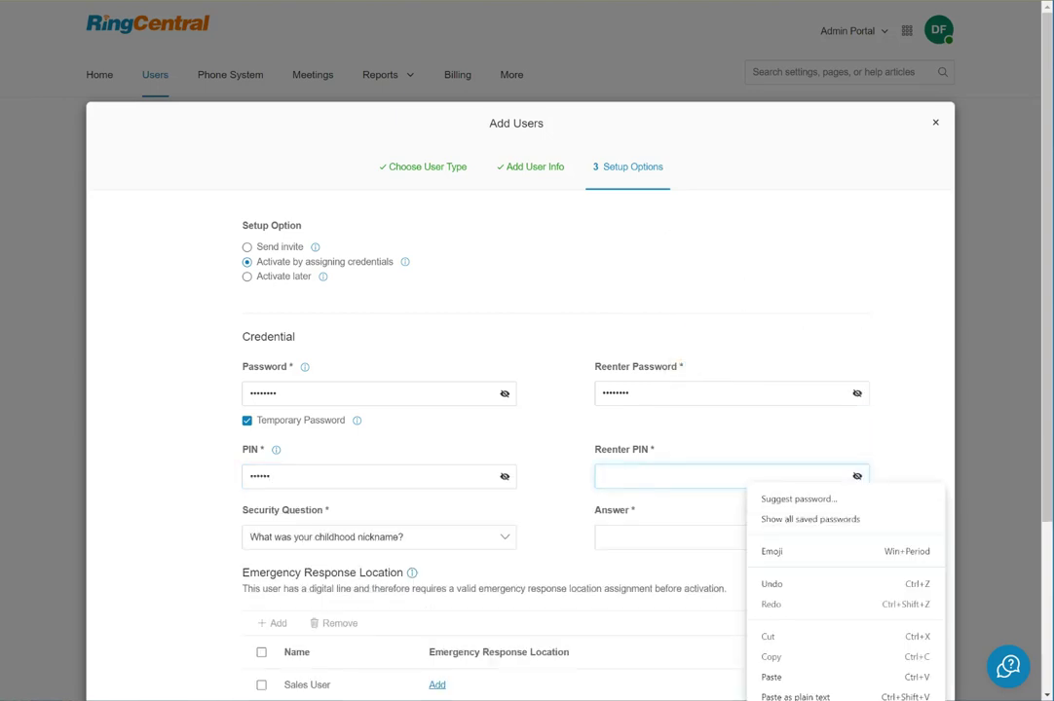
pyautogui.click(779, 676)
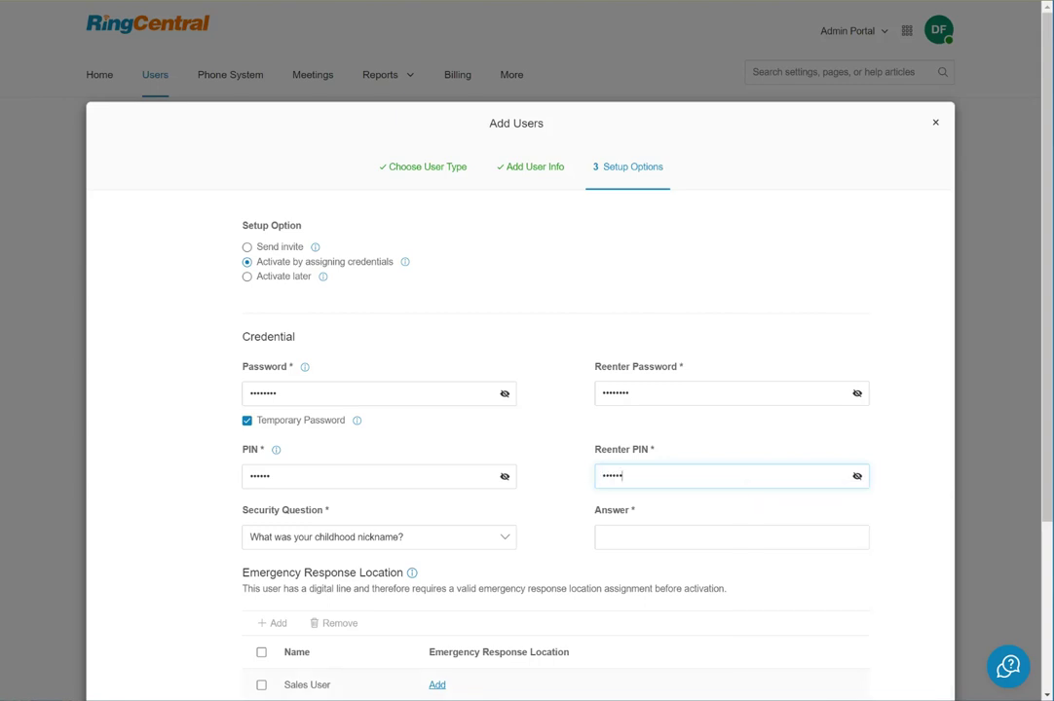
# Enter the security question answer and tick Sales User for an emergency location.
pyautogui.scroll(-2, 526, 389)
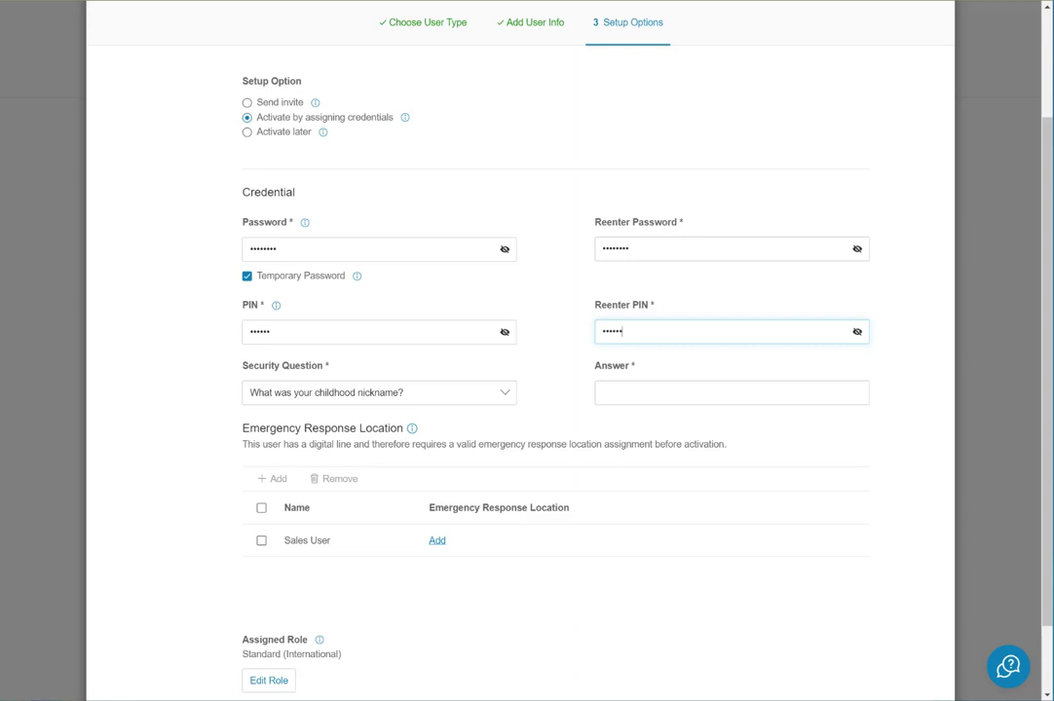
pyautogui.click(604, 392)
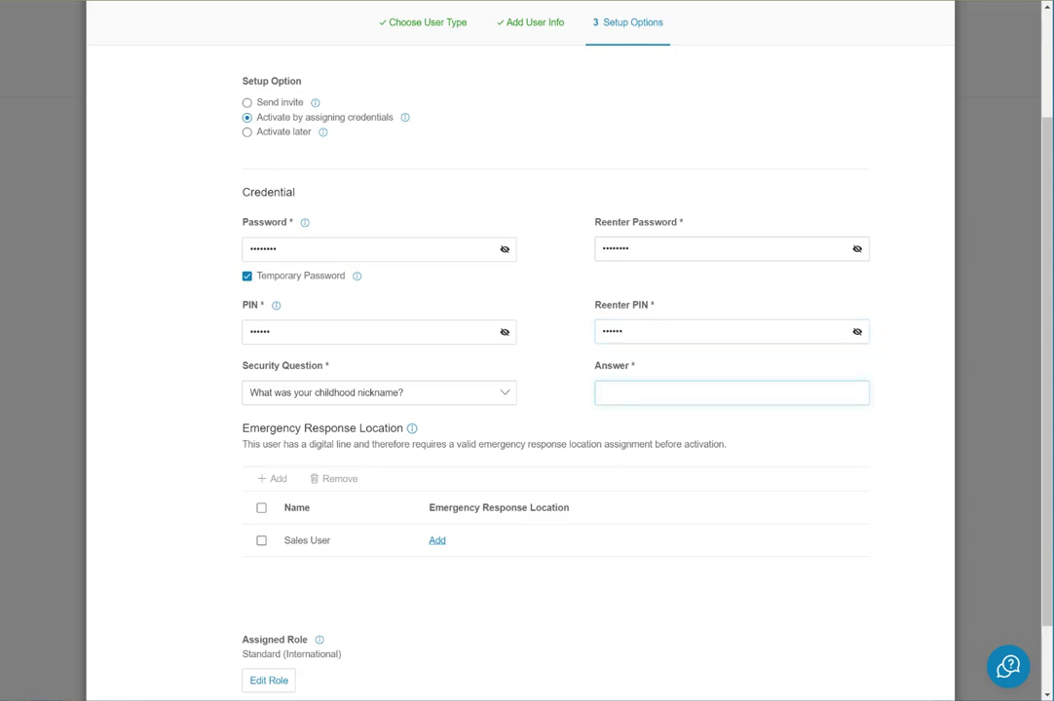
pyautogui.click(261, 540)
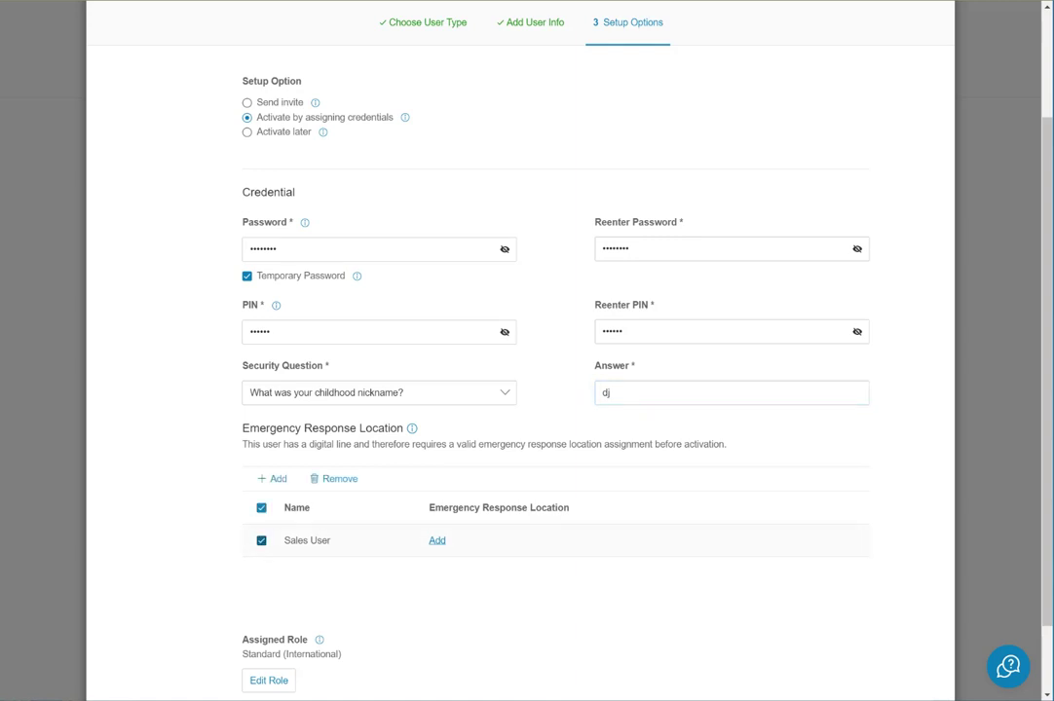
# Assign the WASHINGTON emergency response location to Sales User and submit the setup.
pyautogui.click(436, 539)
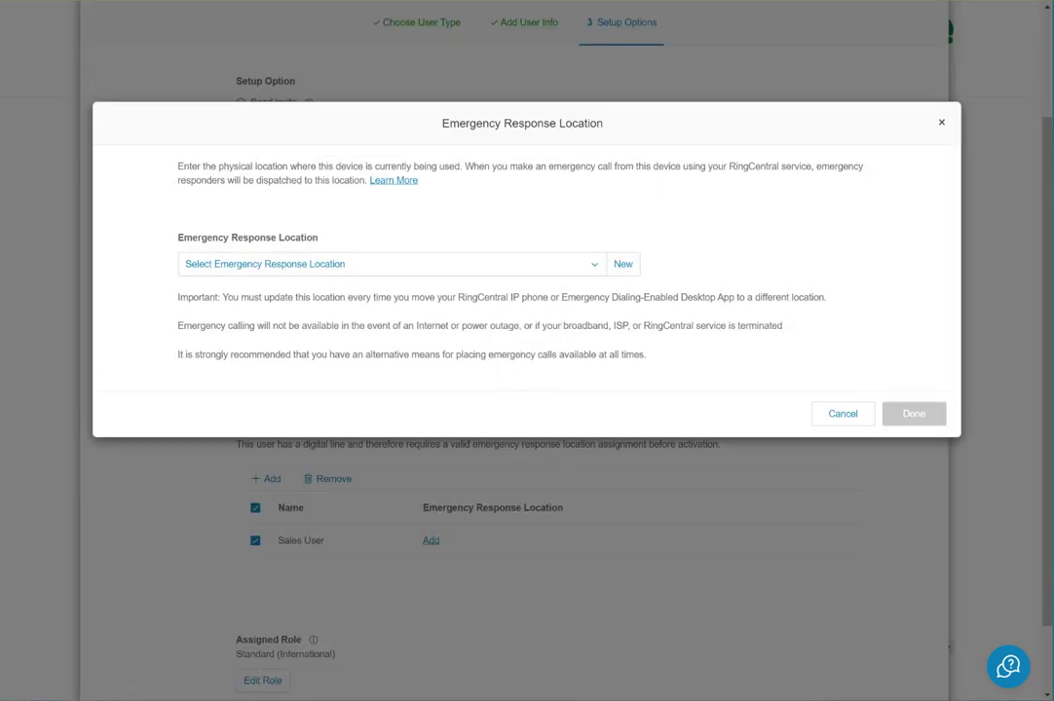
pyautogui.click(389, 264)
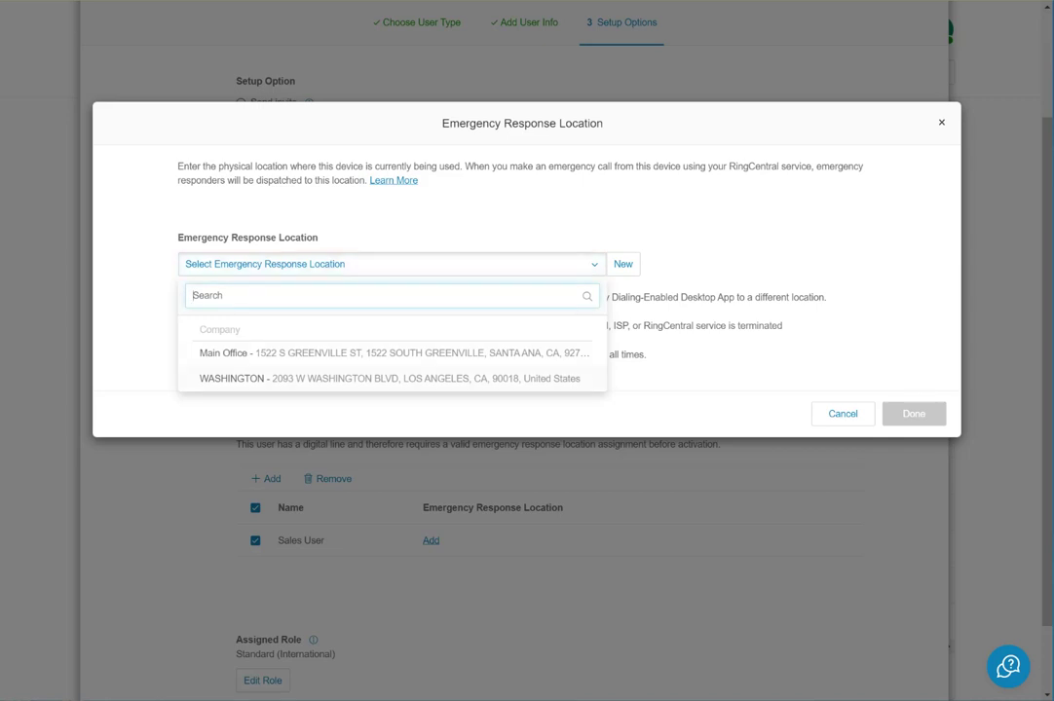
pyautogui.click(389, 378)
pyautogui.press('Return')
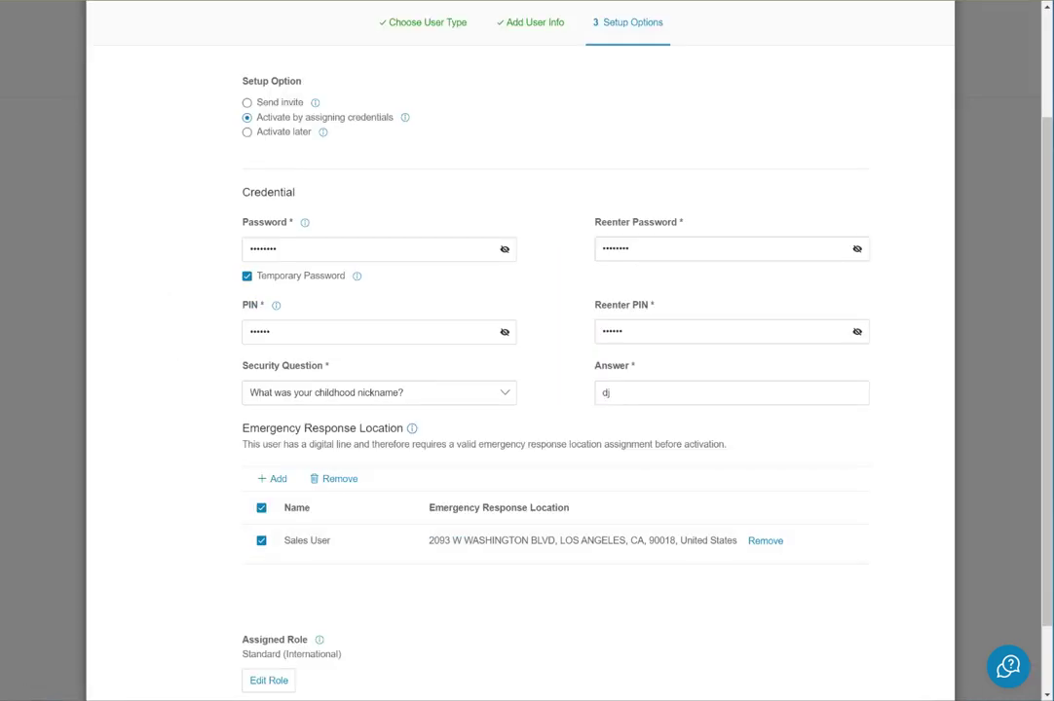
pyautogui.scroll(-2, 526, 351)
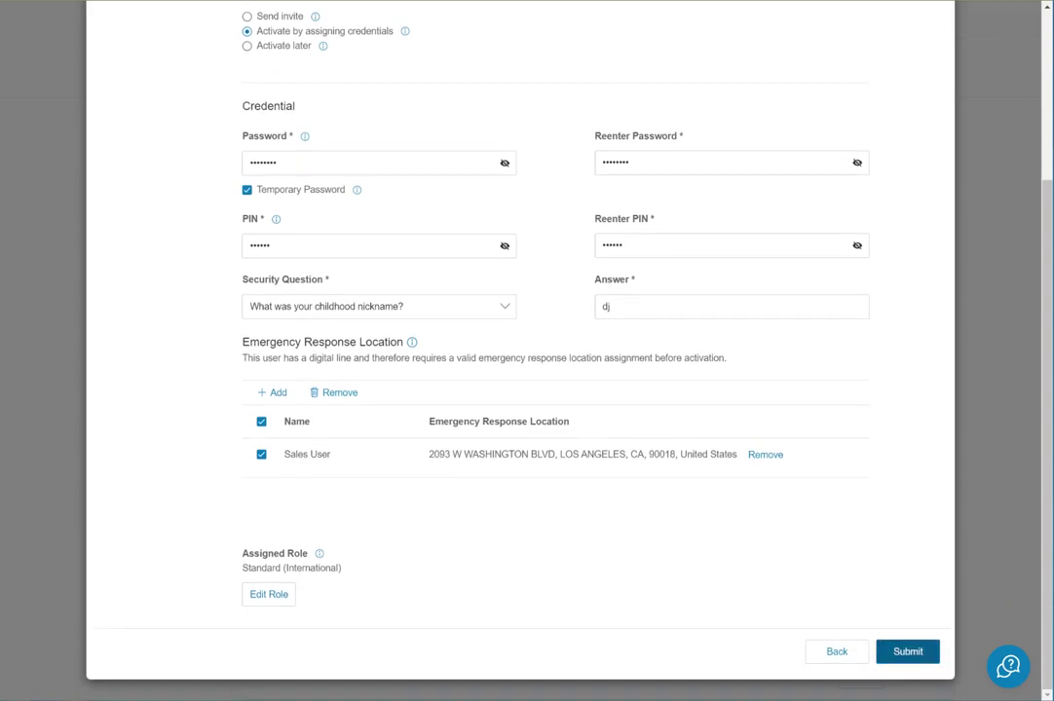
pyautogui.click(908, 652)
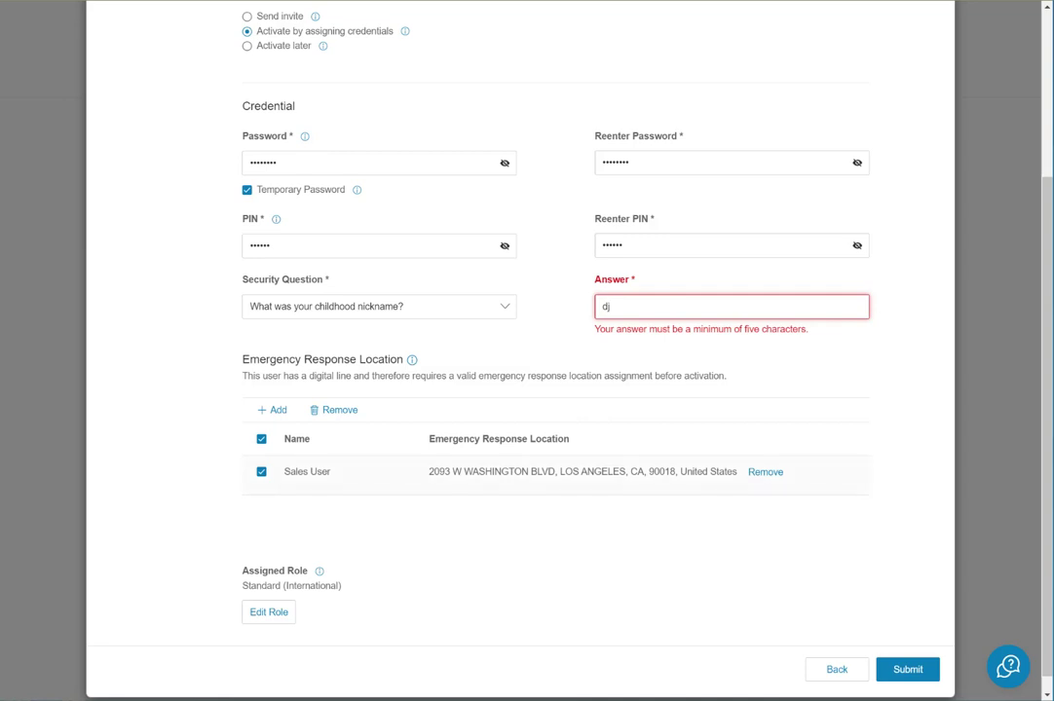
# Switch the security question to 'What was your high school mascot?', enter an answer, and submit.
pyautogui.press('BackSpace')
pyautogui.press('BackSpace')
pyautogui.scroll(1, 526, 390)
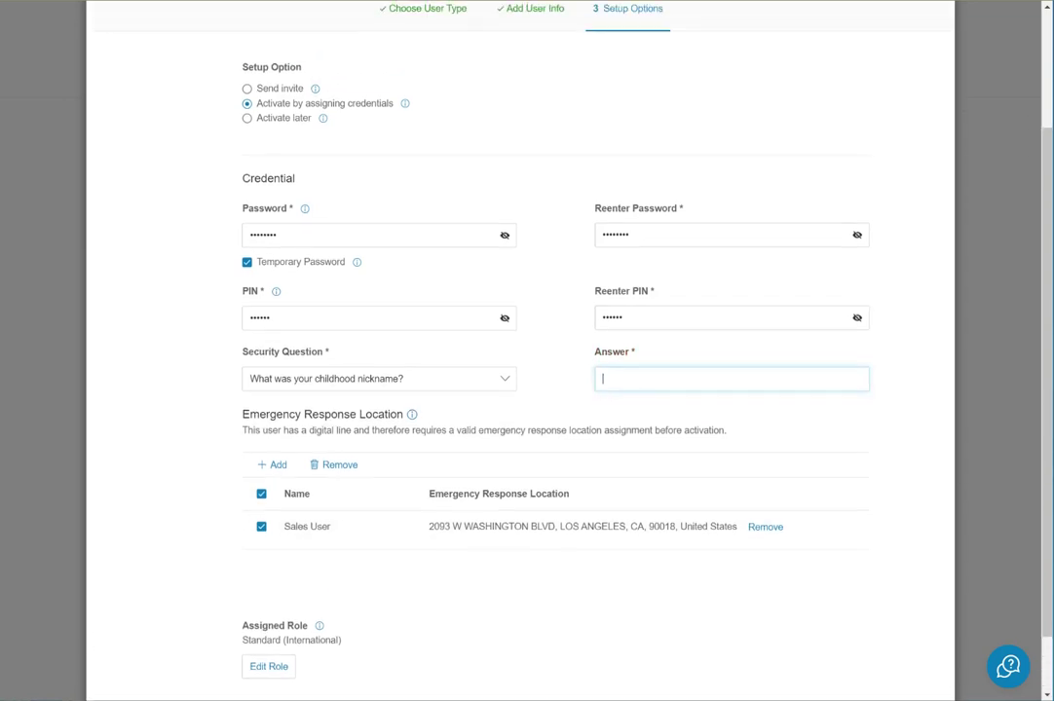
pyautogui.scroll(-1, 526, 389)
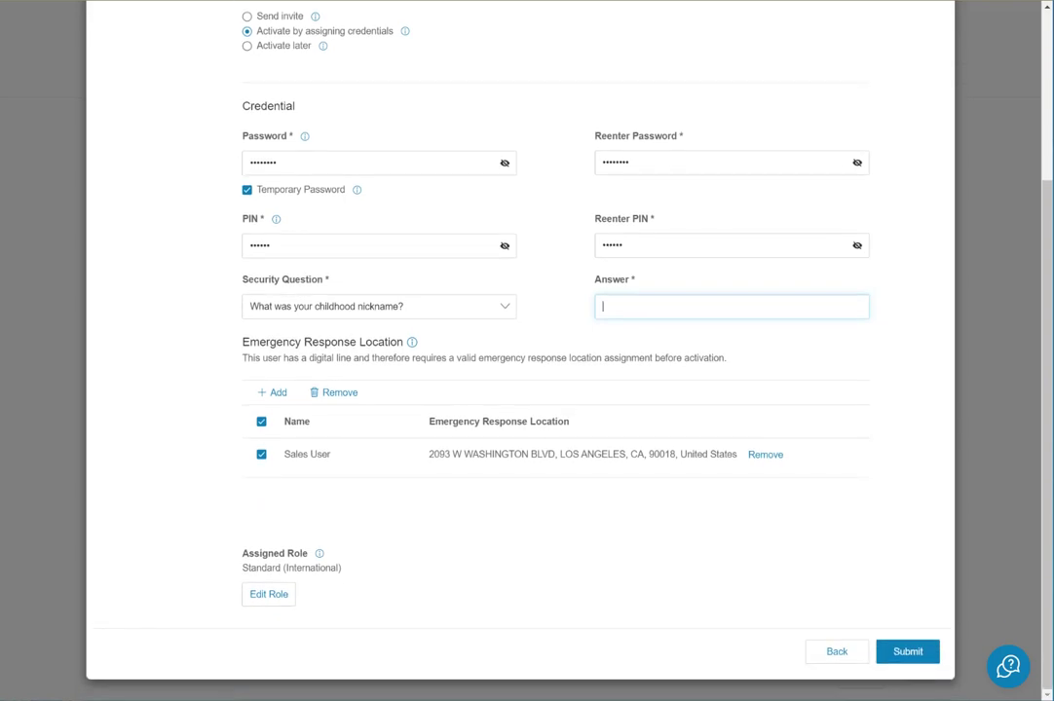
pyautogui.click(379, 306)
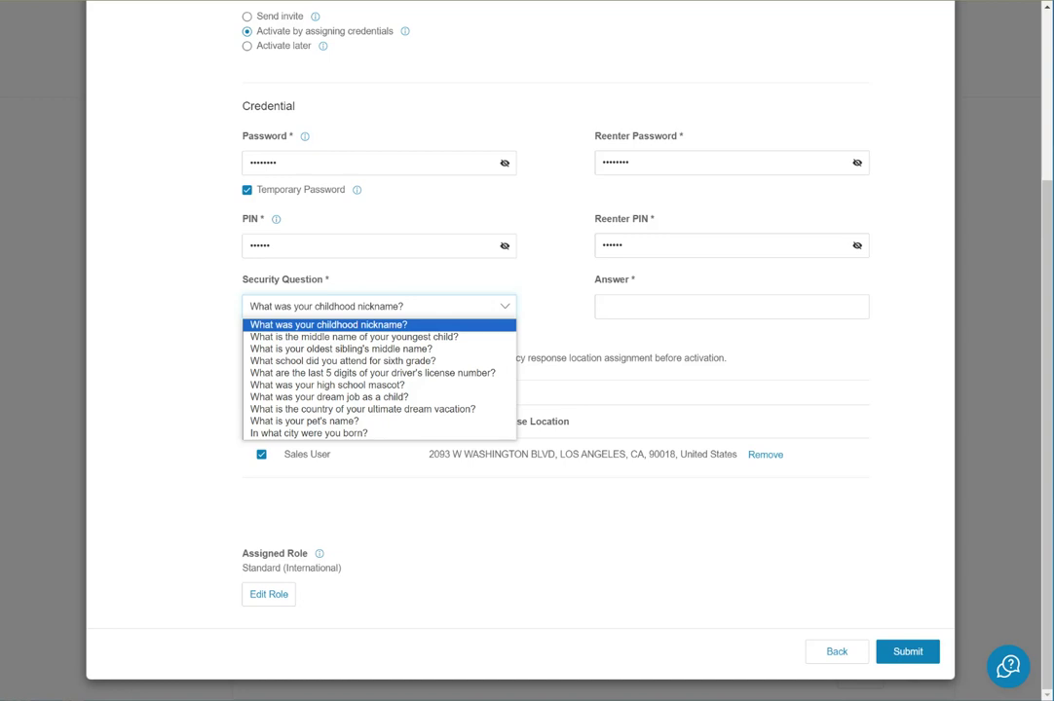
pyautogui.press('Down')
pyautogui.press('Down')
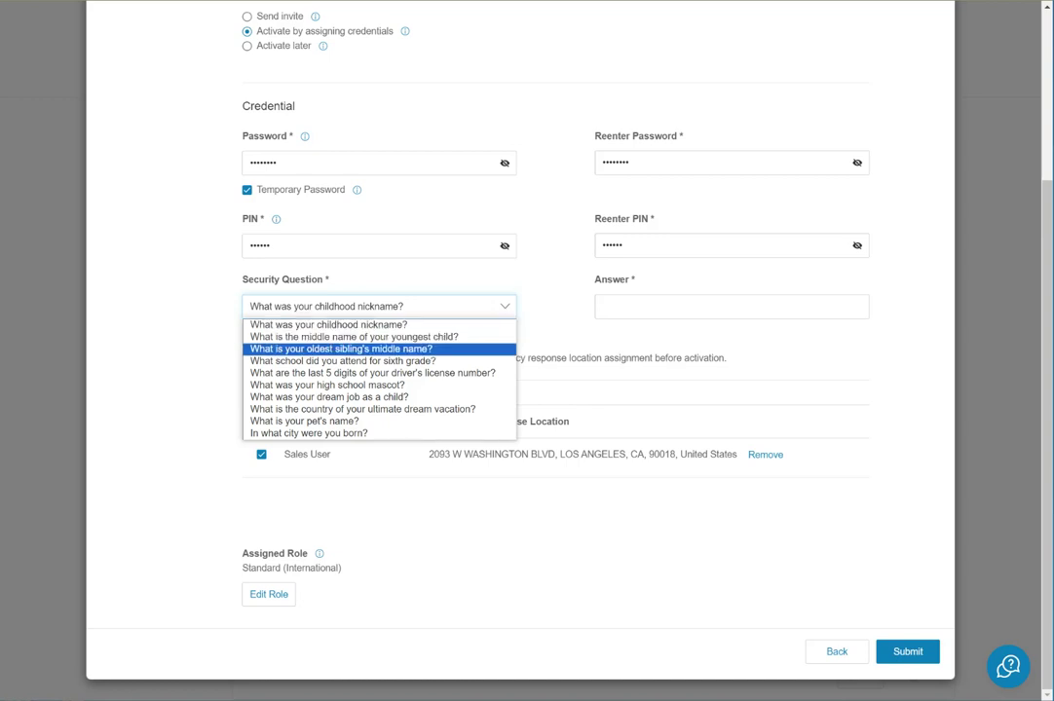
pyautogui.press('Down')
pyautogui.press('Down')
pyautogui.press('Down')
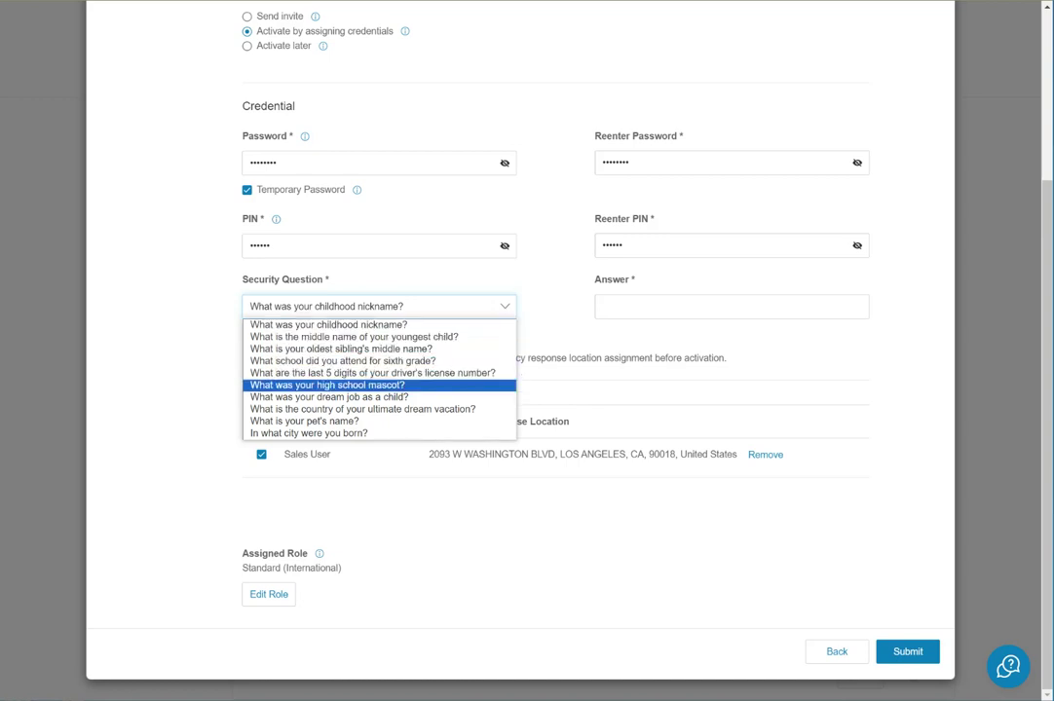
pyautogui.press('Return')
pyautogui.click(600, 307)
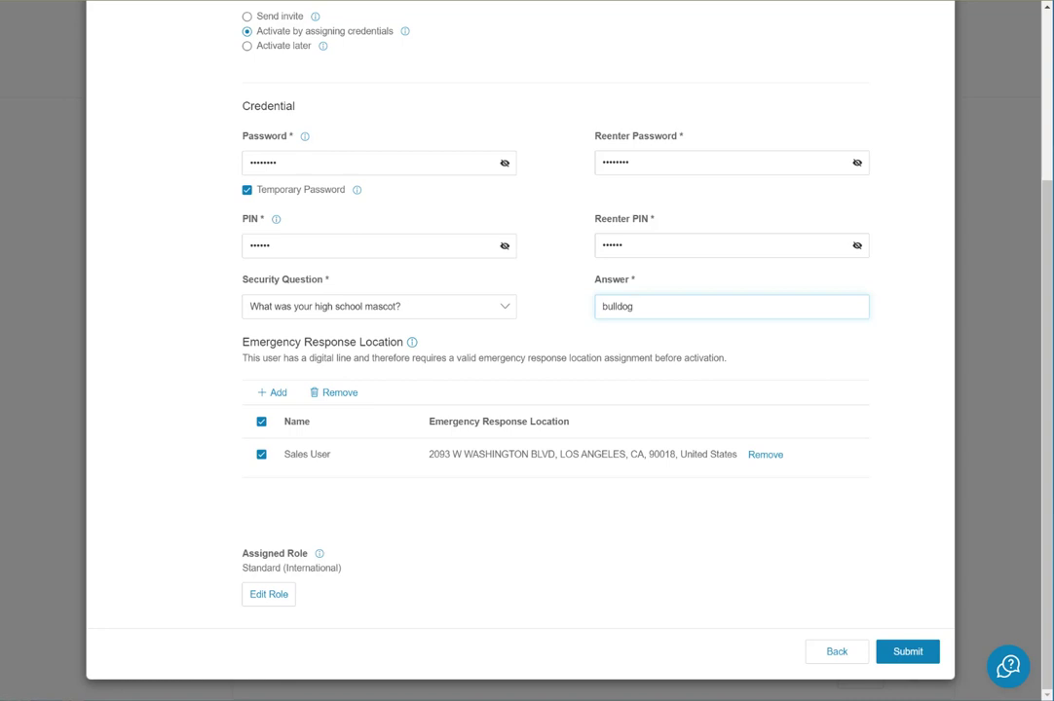
pyautogui.press('Return')
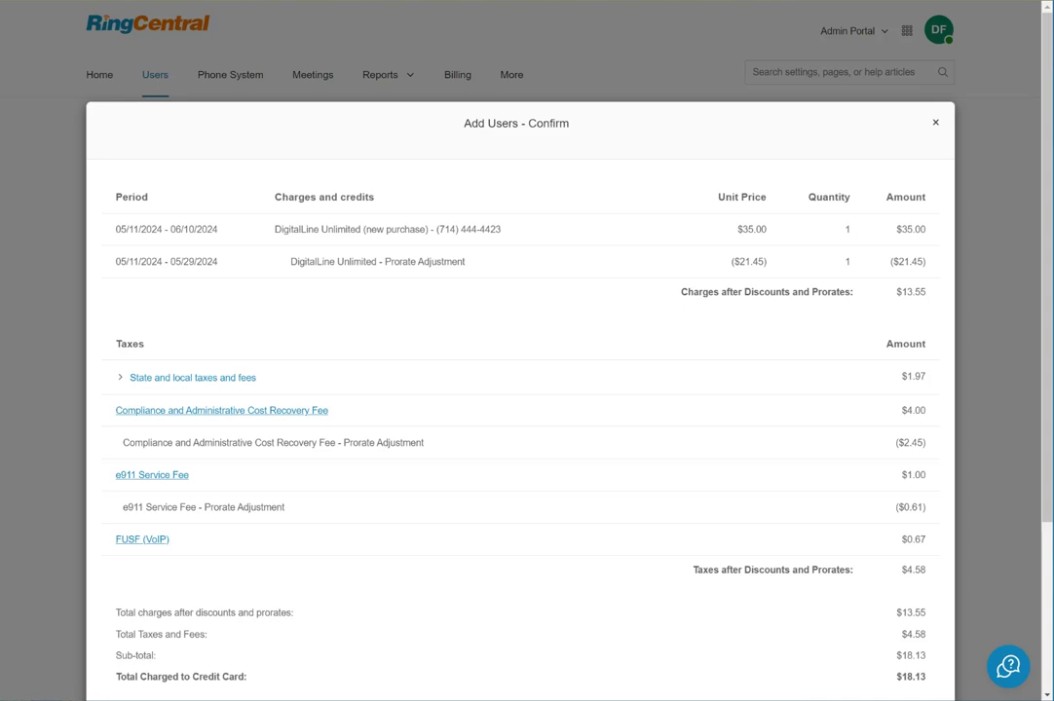
# Acknowledge the $18.13 itemized charges and close the invoice to add Sales User at ext. 105.
pyautogui.scroll(-3, 520, 389)
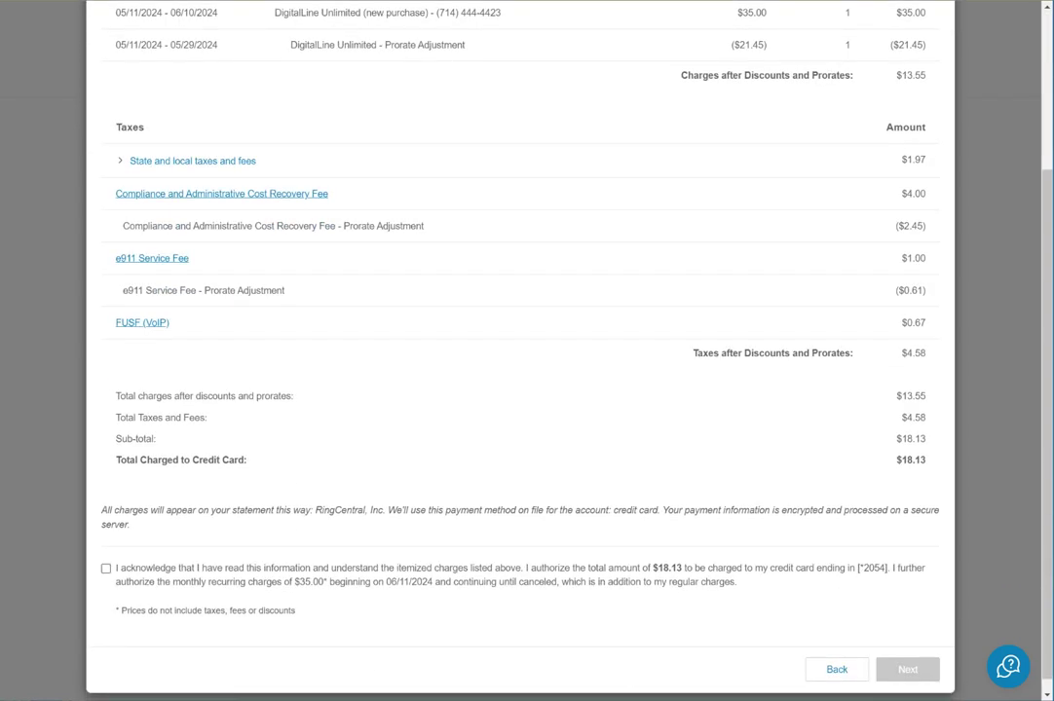
pyautogui.click(105, 568)
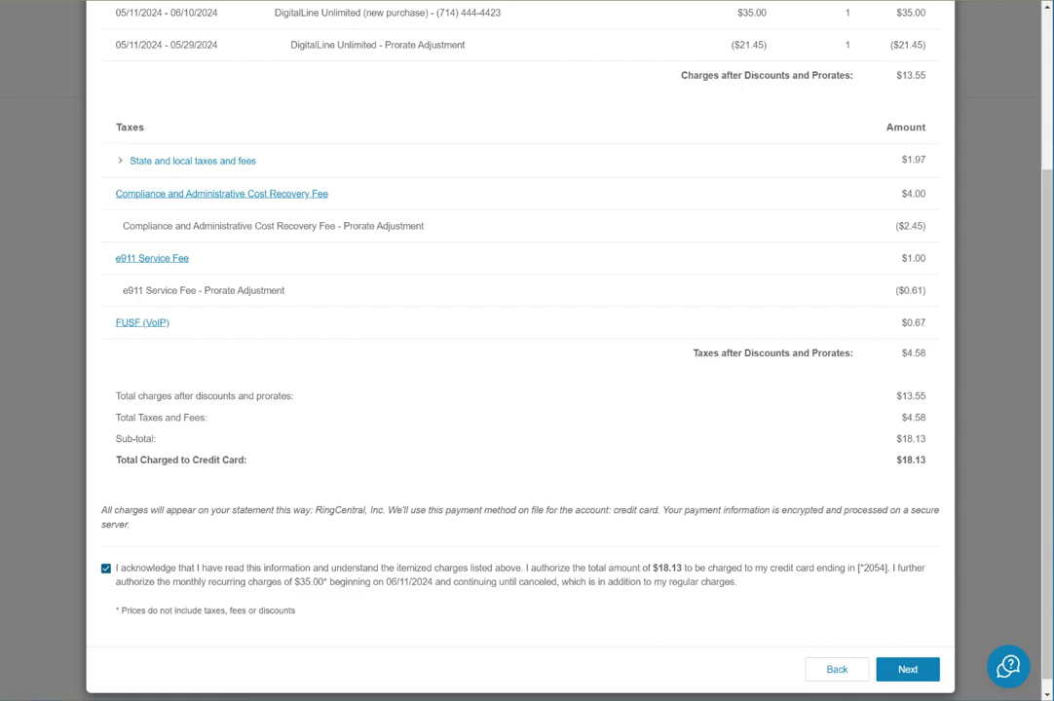
pyautogui.click(907, 669)
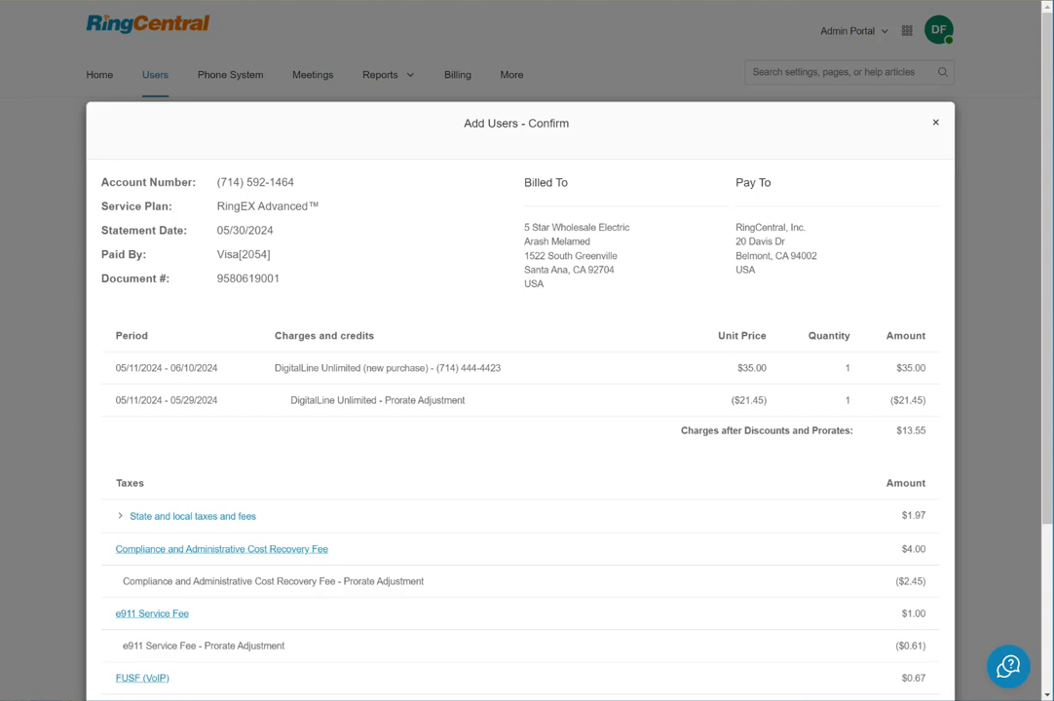
pyautogui.scroll(-3, 526, 389)
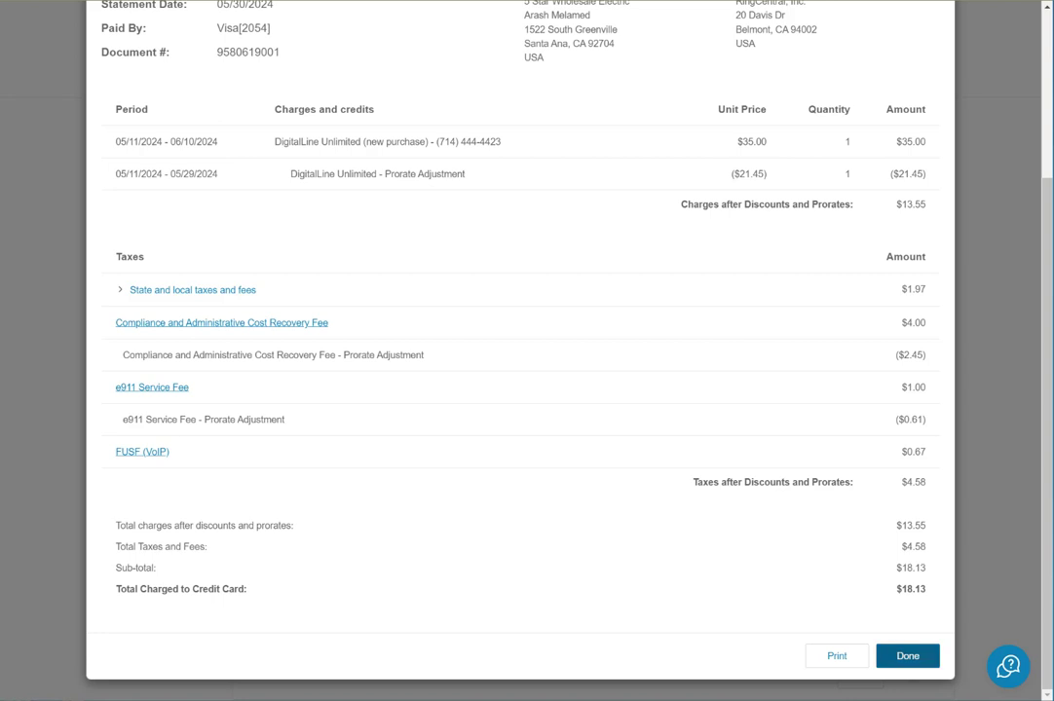
pyautogui.click(907, 655)
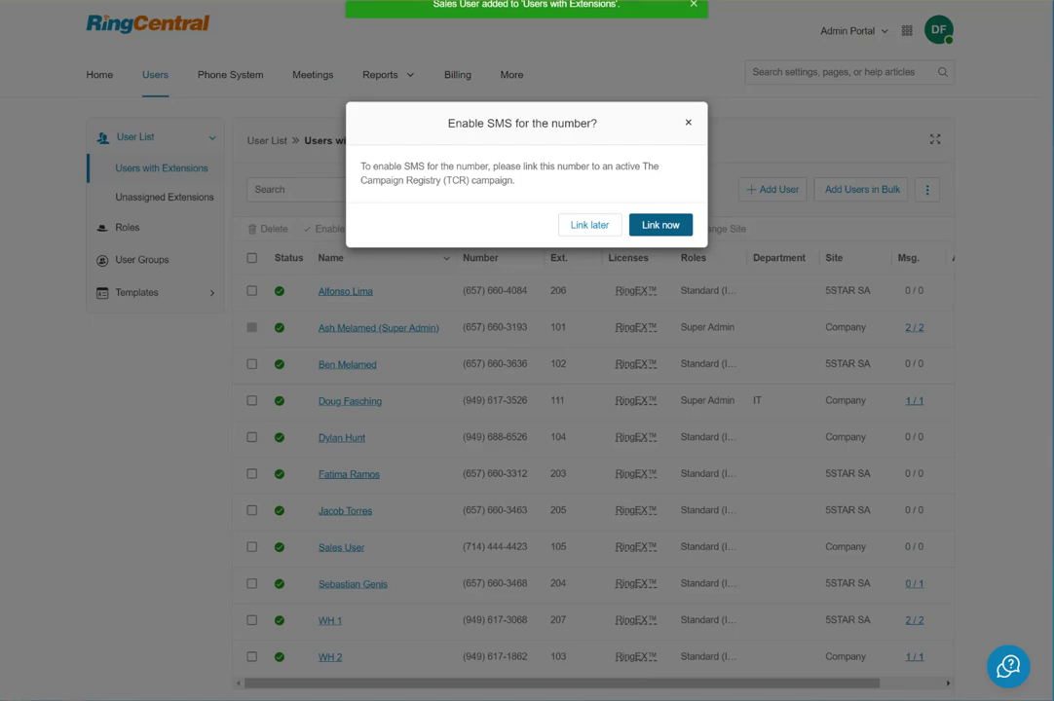
# Dismiss the Enable SMS prompt and start Set Up and Provision on Sales User's existing phone.
pyautogui.click(589, 225)
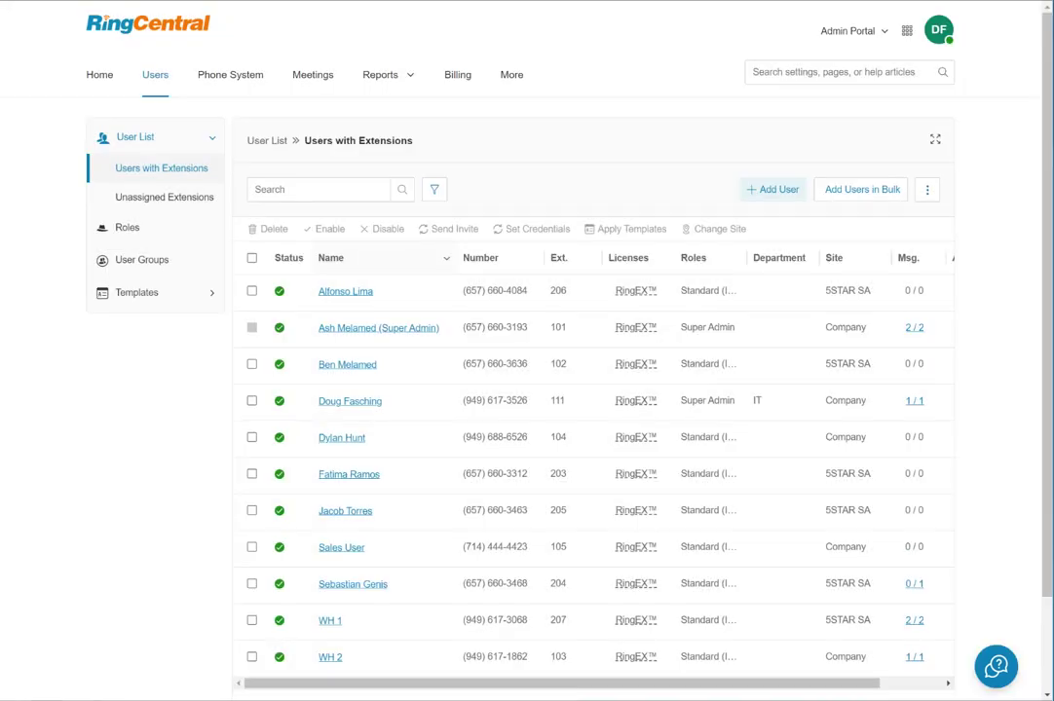
pyautogui.scroll(-2, 526, 390)
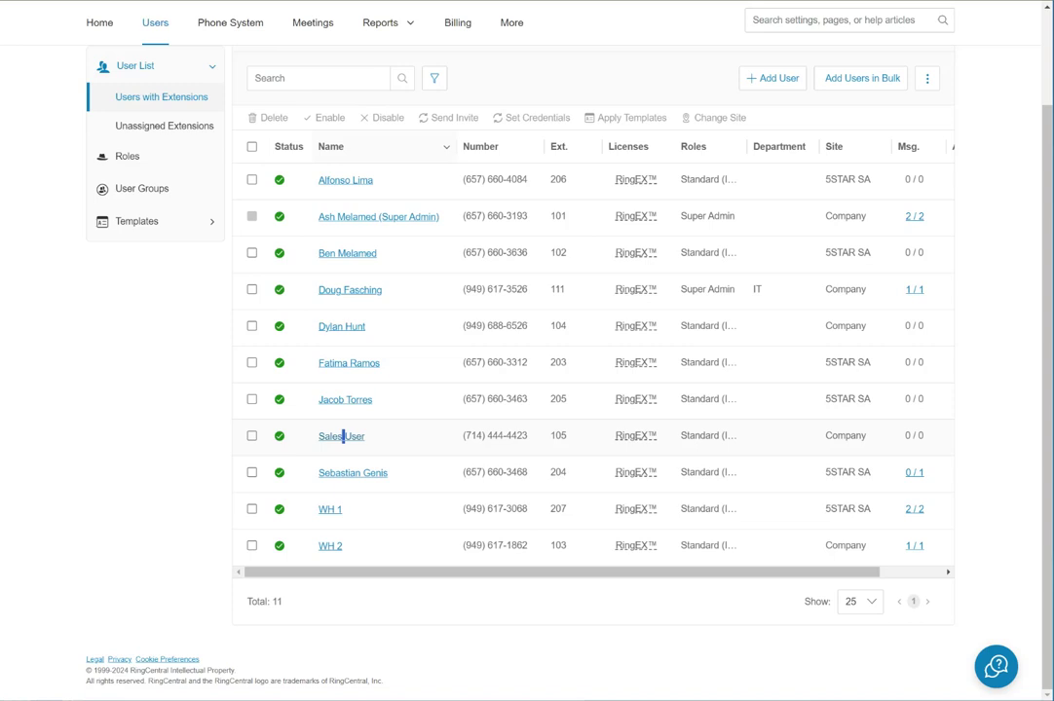
pyautogui.click(342, 437)
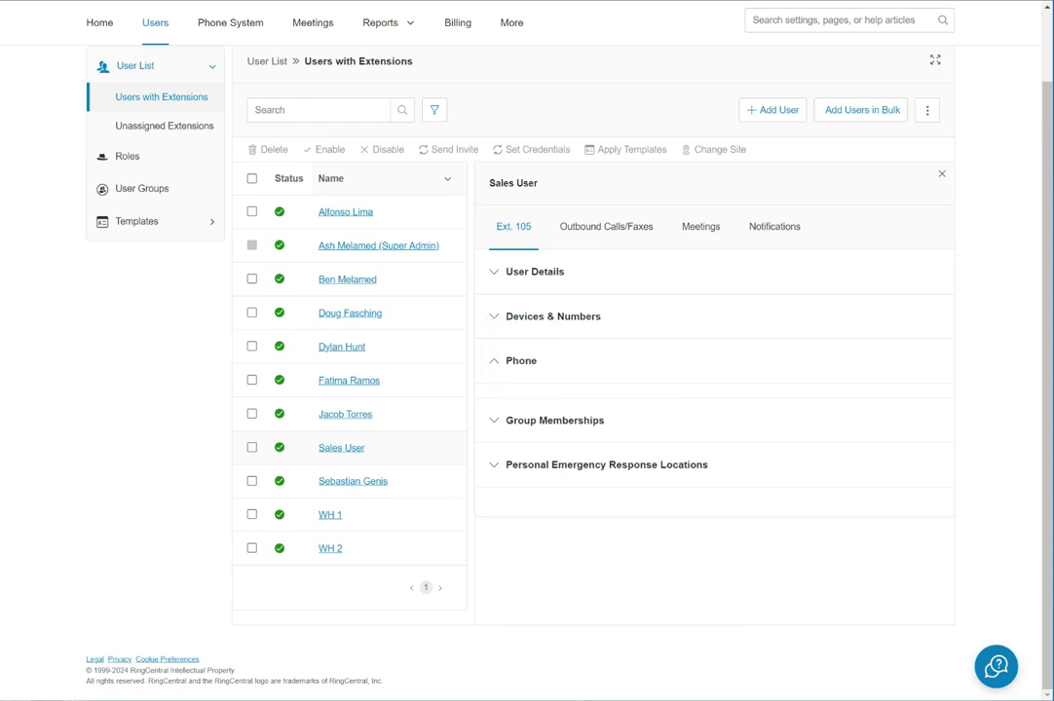
pyautogui.scroll(-5, 714, 390)
pyautogui.scroll(-1, 714, 390)
pyautogui.scroll(-2, 714, 389)
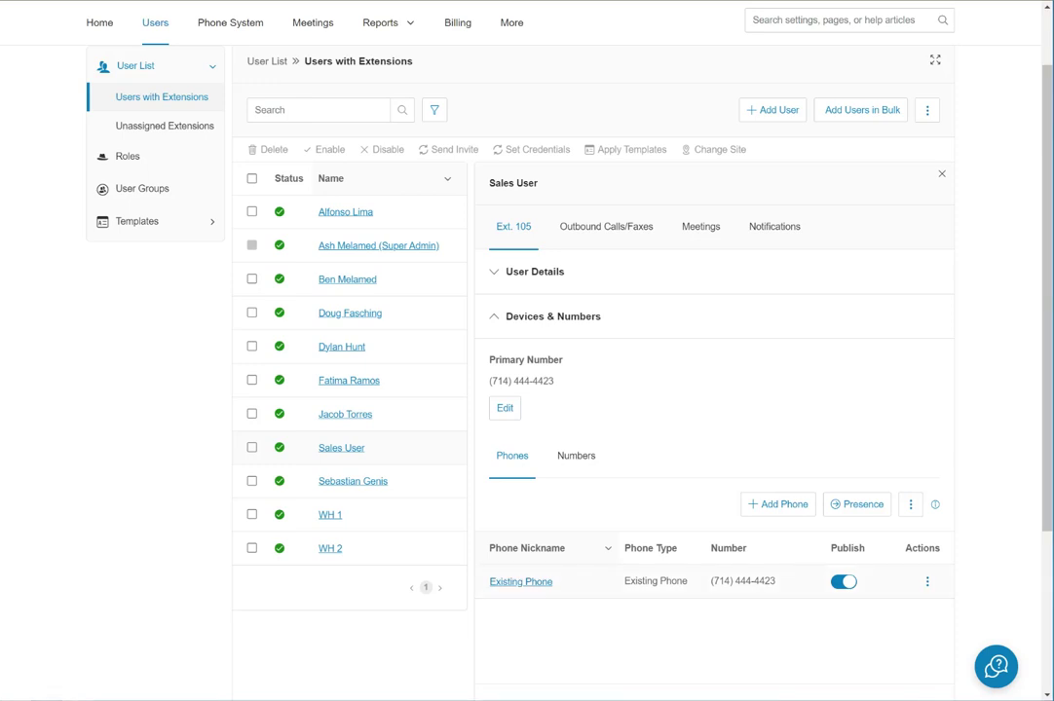
pyautogui.click(927, 582)
pyautogui.click(894, 605)
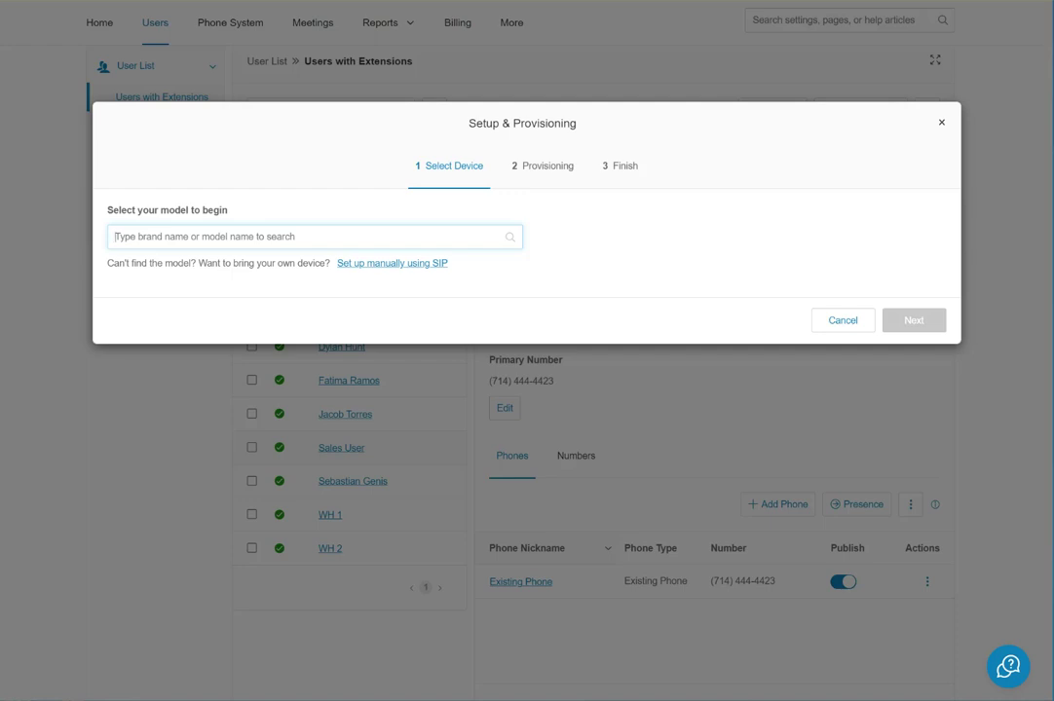
# Search models for 't53', select the Yealink T53W Prime Business Phone, and continue to Provisioning.
pyautogui.write('t53')
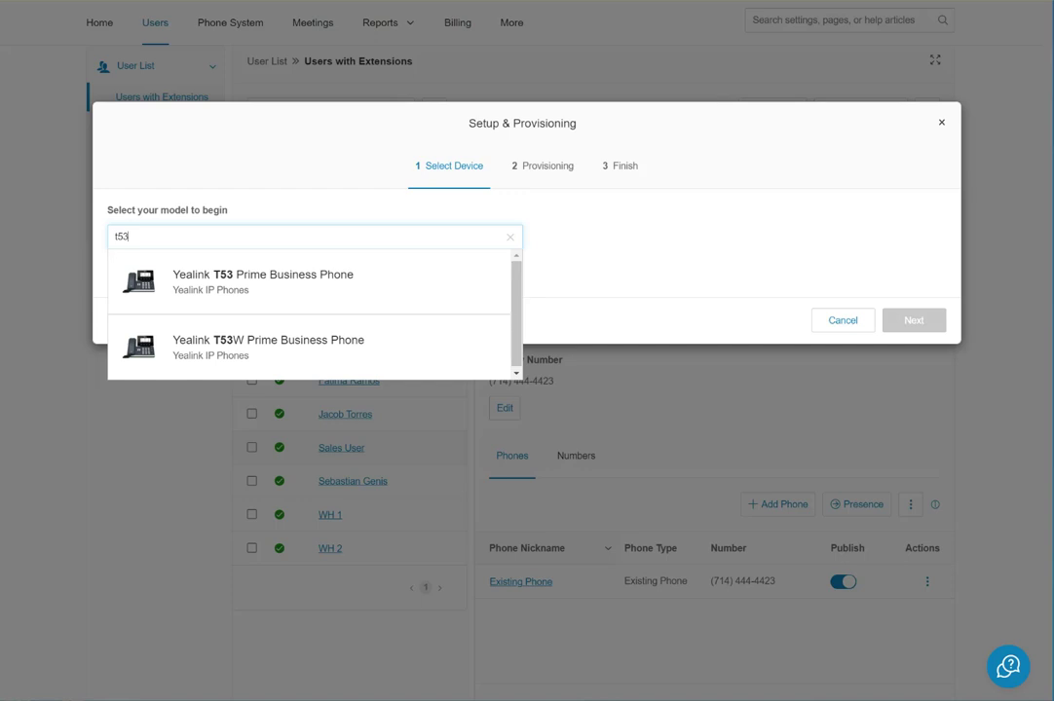
pyautogui.click(268, 347)
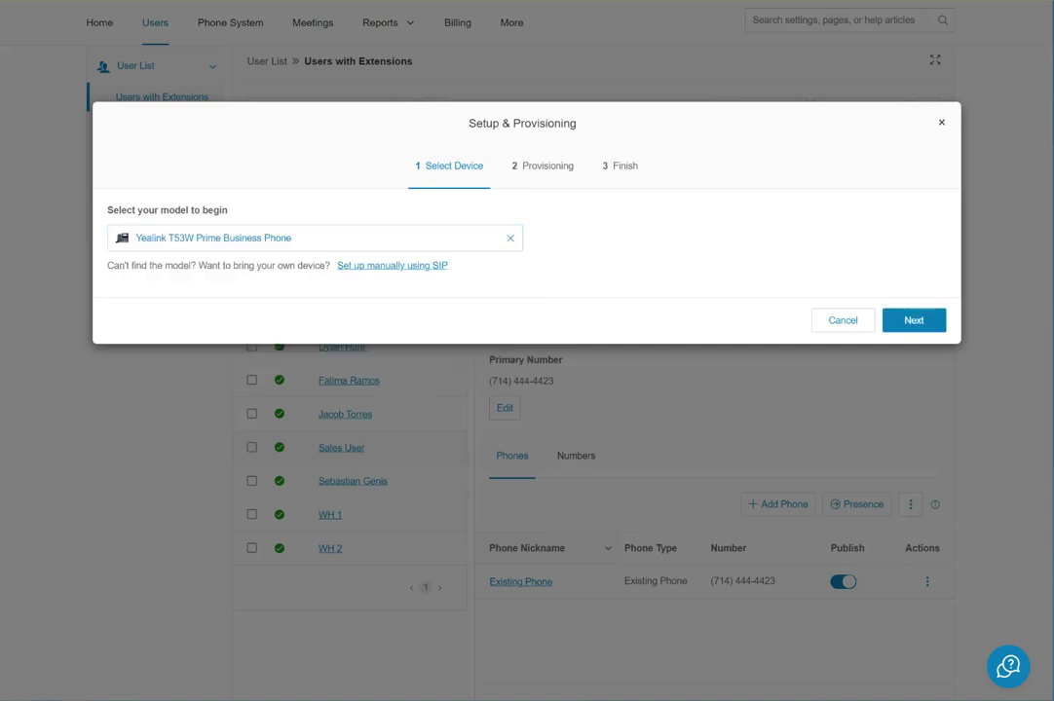
pyautogui.click(913, 320)
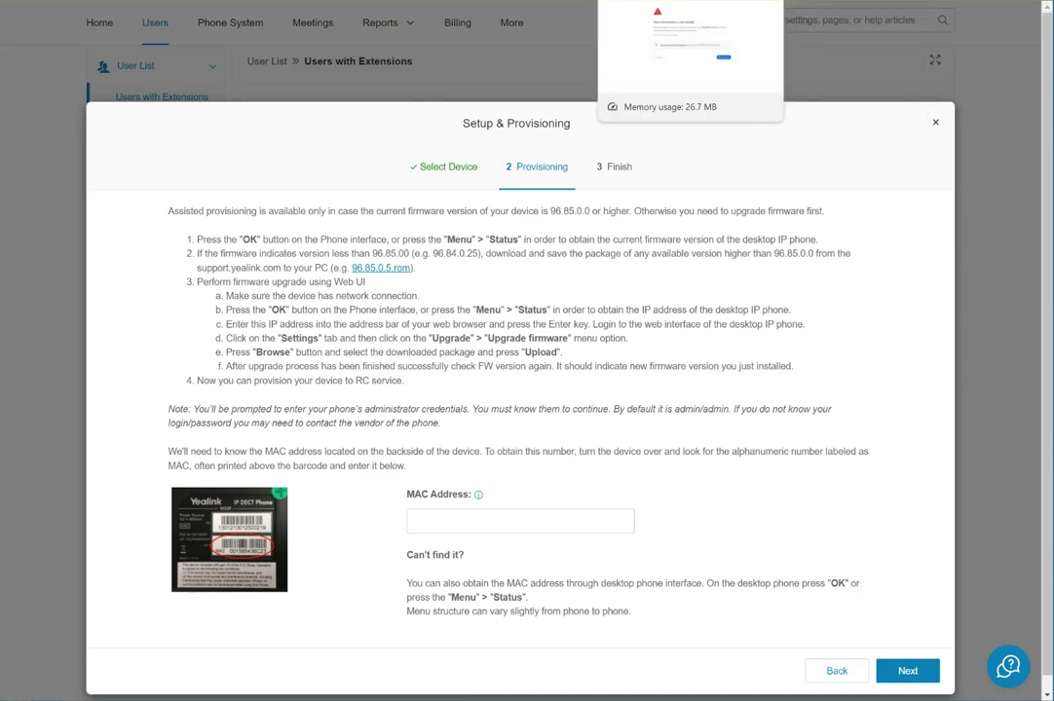
# On the phone's Chrome tab, expand the certificate warning to reveal proceeding to 192.168.0.122.
pyautogui.click(662, 2)
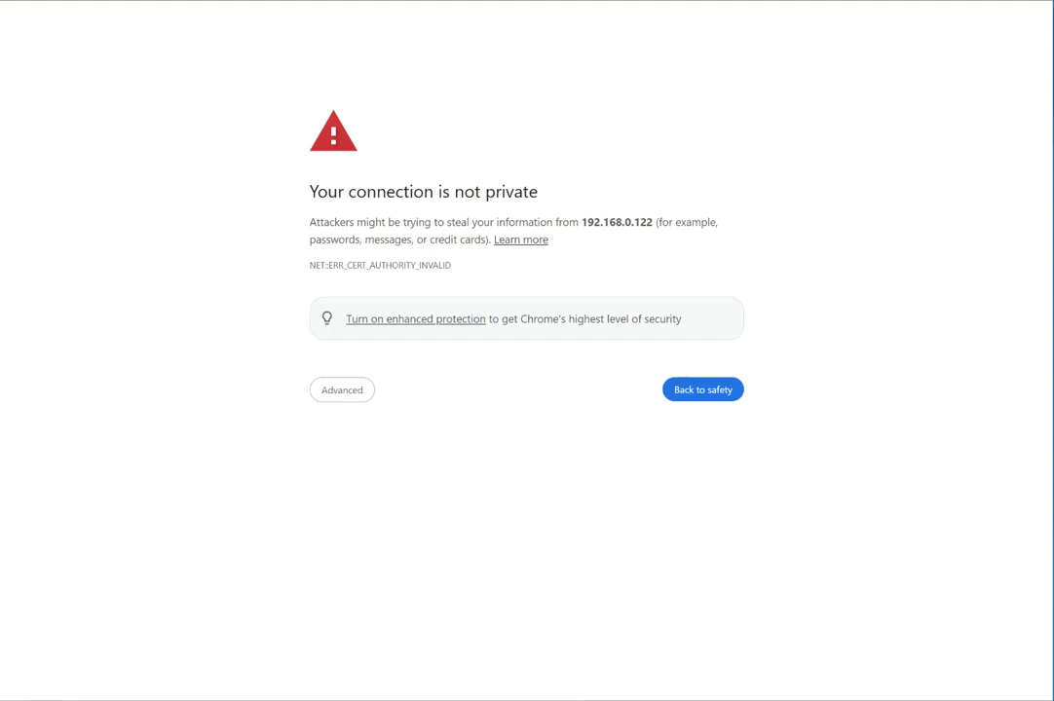
pyautogui.click(342, 389)
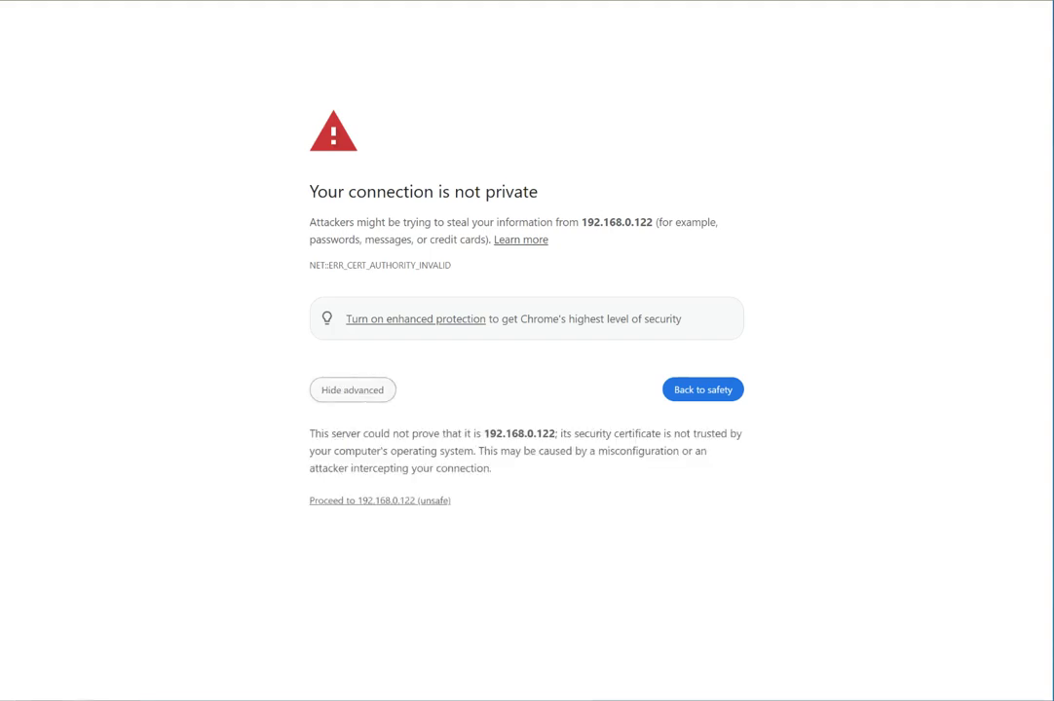
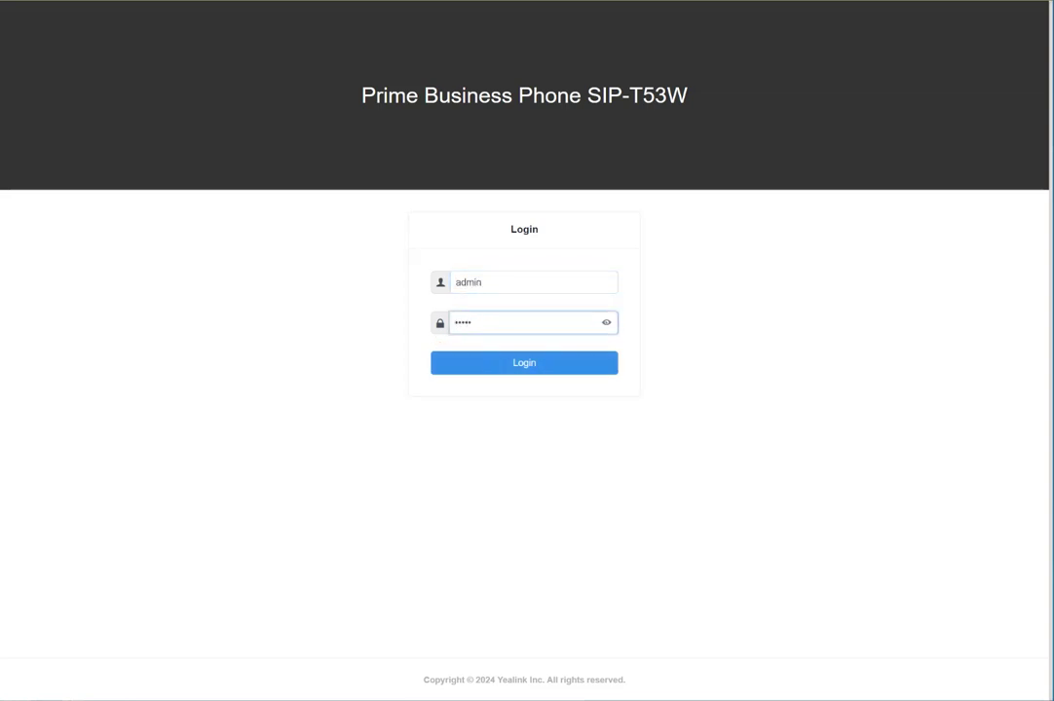
# Sign in to the Yealink T53W and select its MAC address 80:5E:0C:B8:22:FF on the Status page.
pyautogui.press('Return')
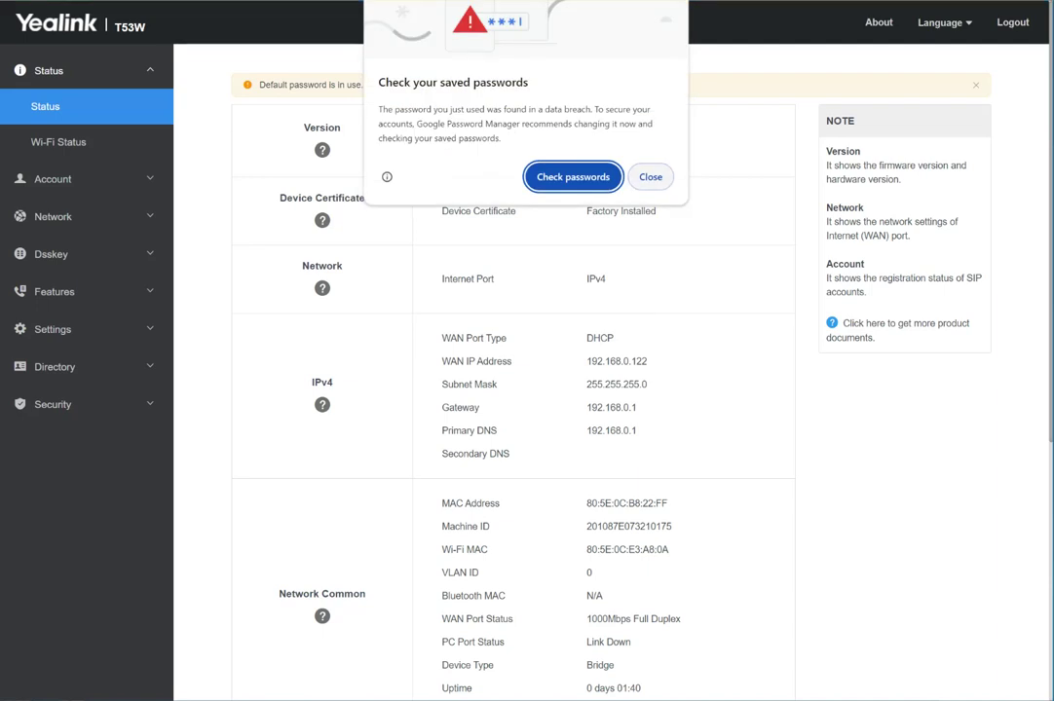
pyautogui.click(650, 176)
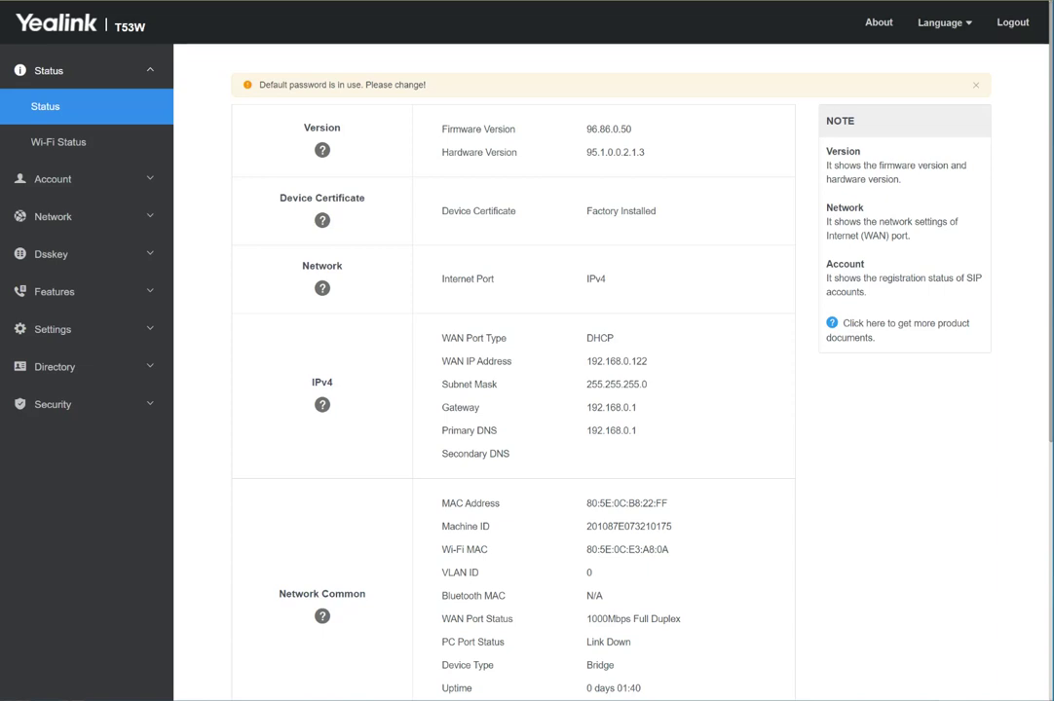
pyautogui.scroll(-1, 526, 389)
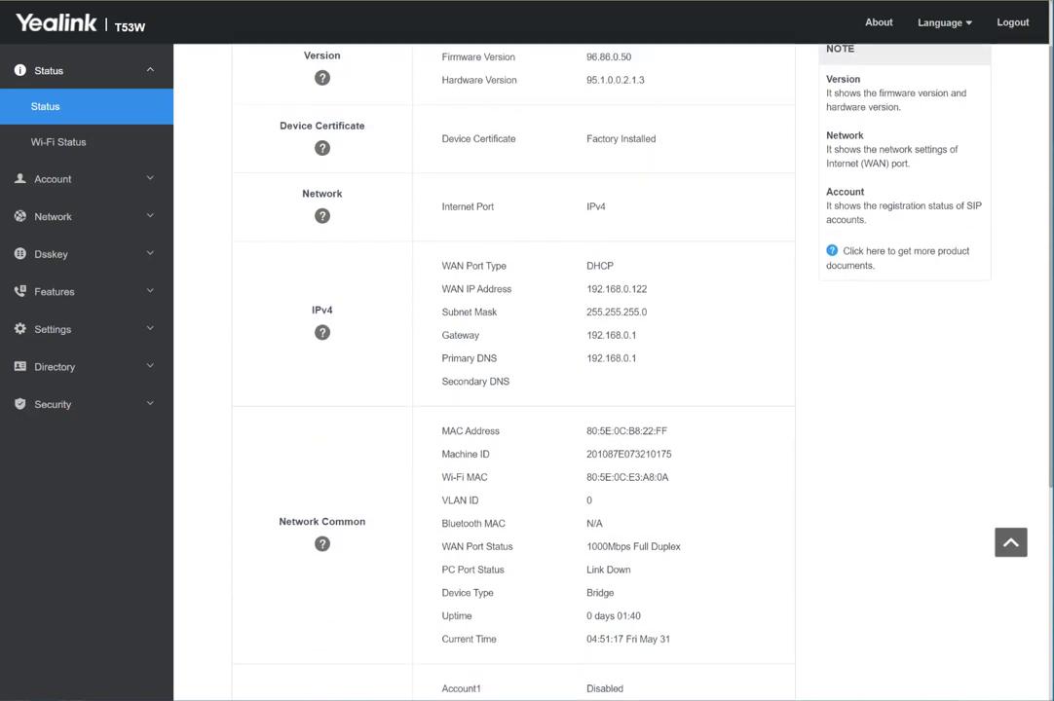
pyautogui.scroll(1, 526, 389)
pyautogui.scroll(-1, 526, 390)
pyautogui.moveTo(586, 430); pyautogui.dragTo(667, 430)
pyautogui.hotkey('ctrl', 'c')
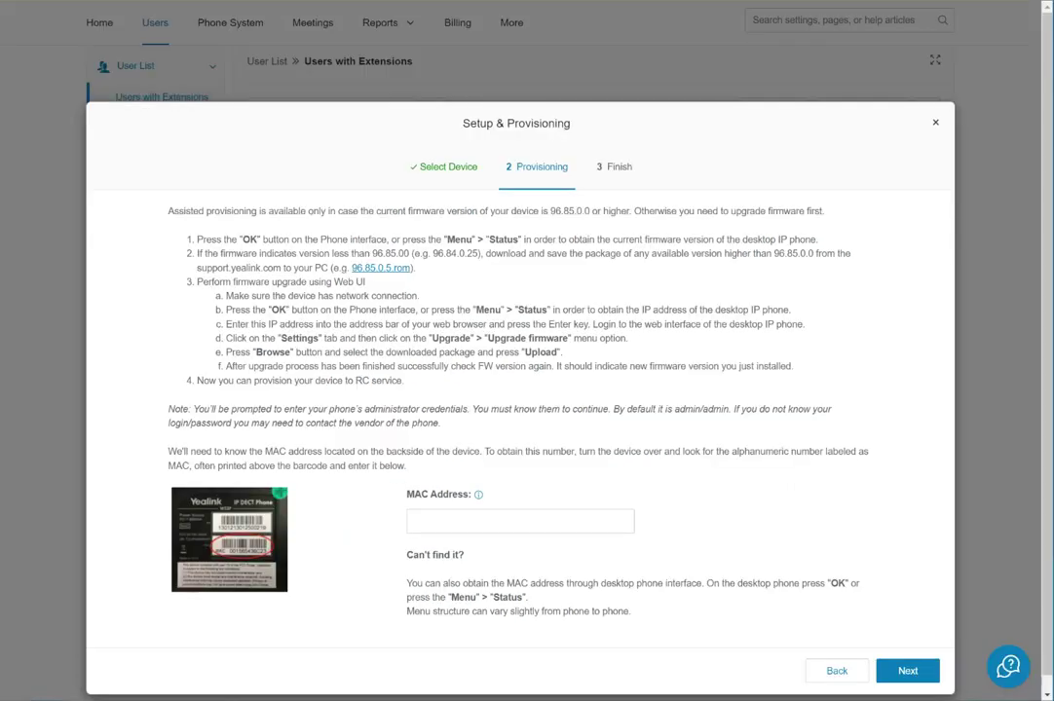
pyautogui.click(482, 521)
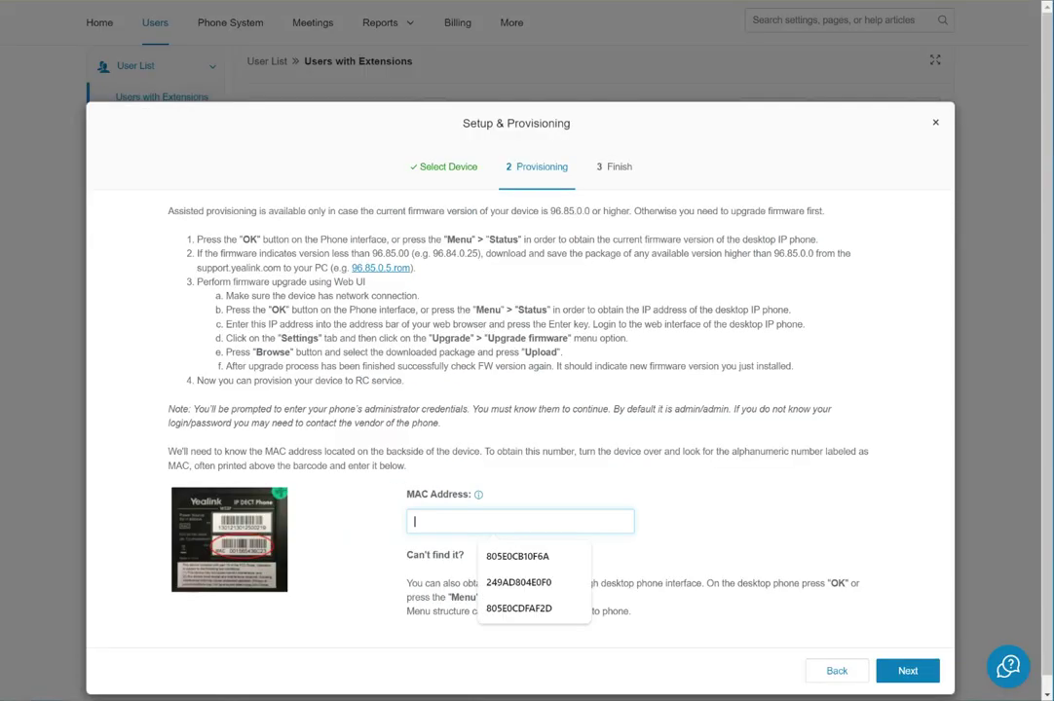
pyautogui.hotkey('ctrl', 'v')
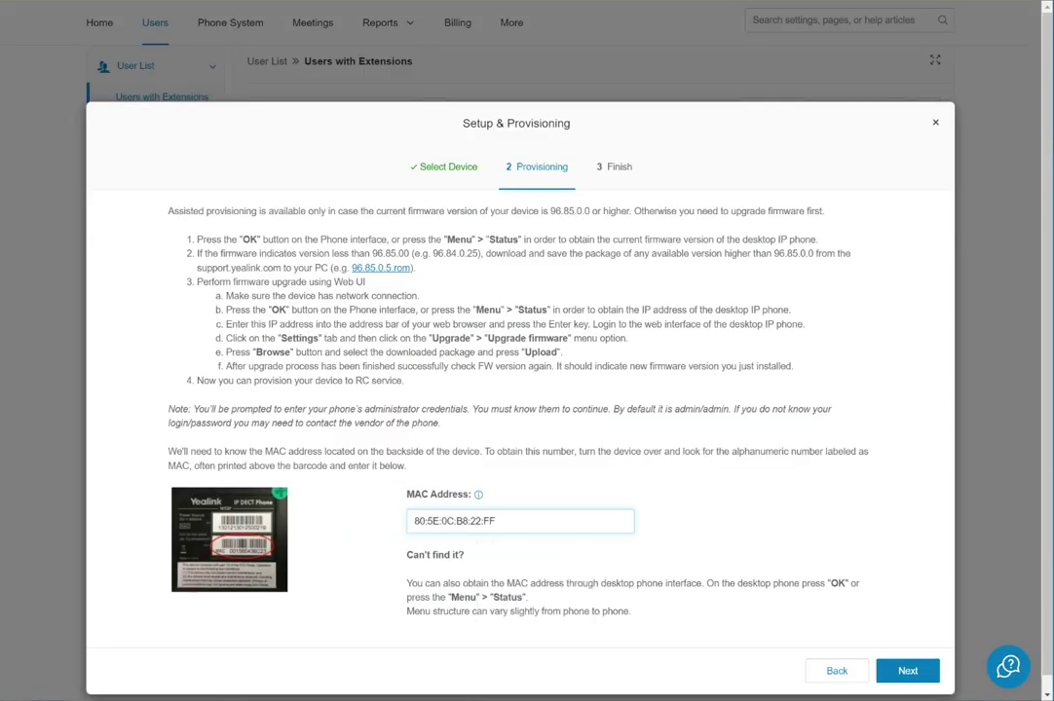
pyautogui.click(484, 521)
pyautogui.press('BackSpace')
pyautogui.press('Left')
pyautogui.press('Left')
pyautogui.press('BackSpace')
pyautogui.press('Left')
pyautogui.press('Left')
pyautogui.press('BackSpace')
pyautogui.press('Left')
pyautogui.press('Left')
pyautogui.press('BackSpace')
pyautogui.press('Left')
pyautogui.press('Left')
pyautogui.press('BackSpace')
pyautogui.press('Return')
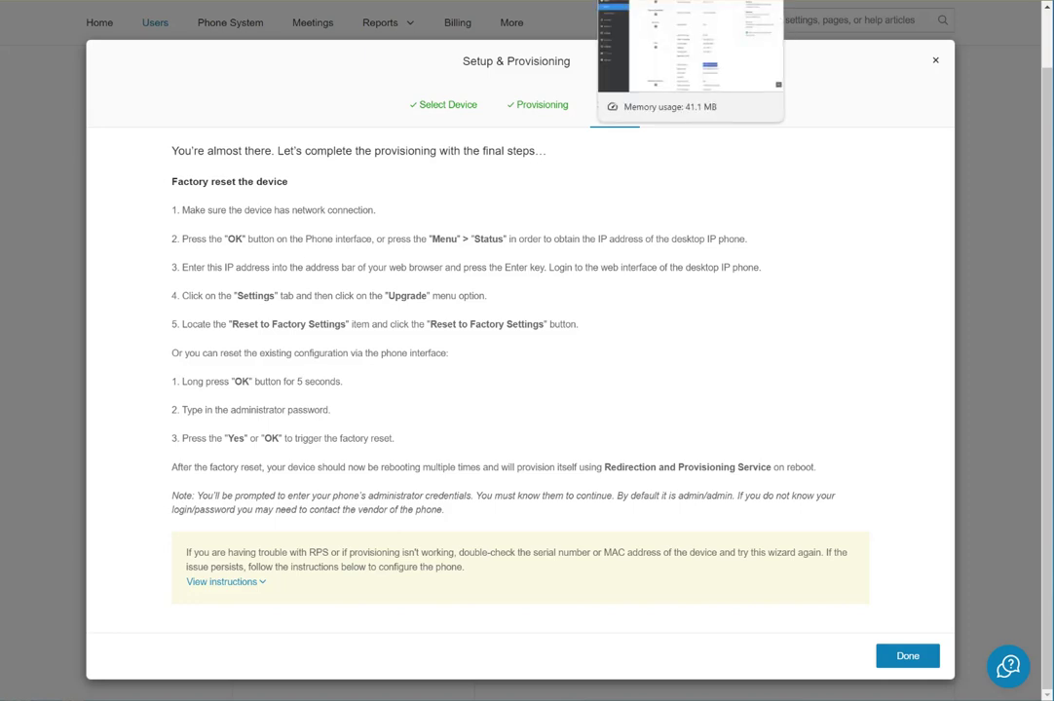
# On the phone's Settings > Upgrade page, start Reset to Factory Settings.
pyautogui.click(689, 2)
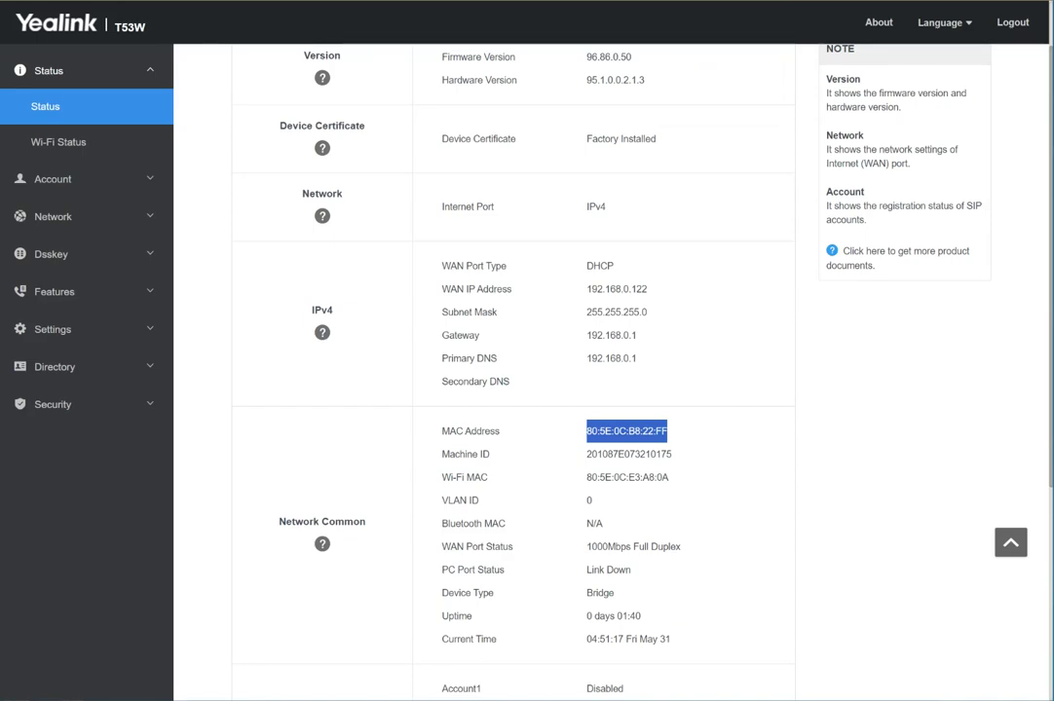
pyautogui.hotkey('ctrl', 'Tab')
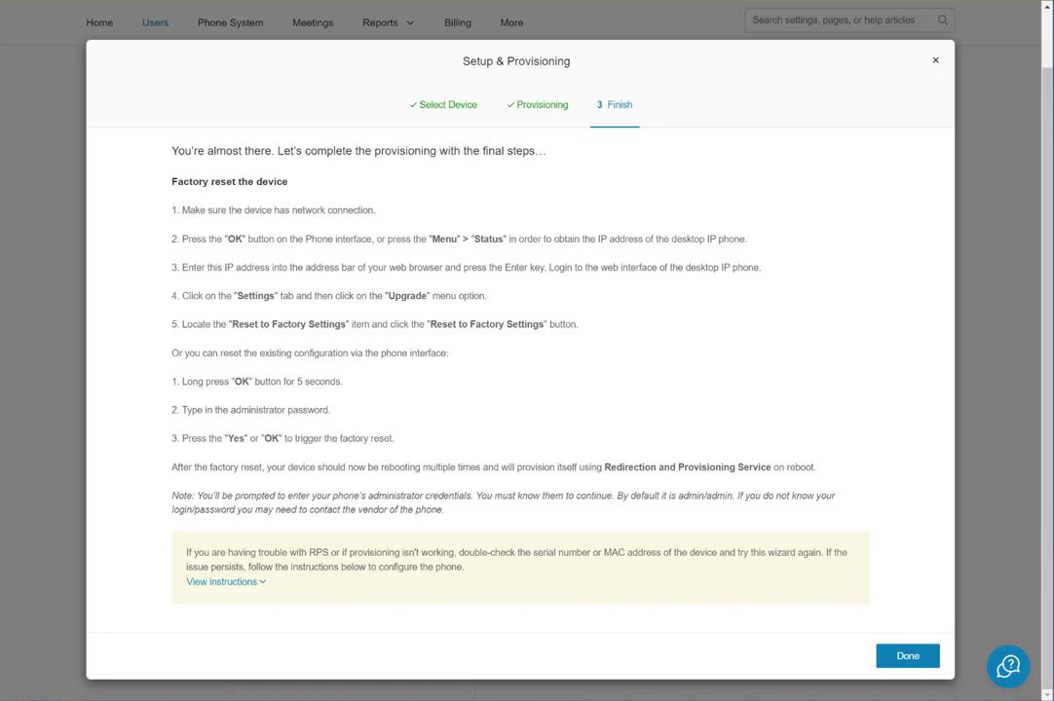
pyautogui.hotkey('ctrl', 'Tab')
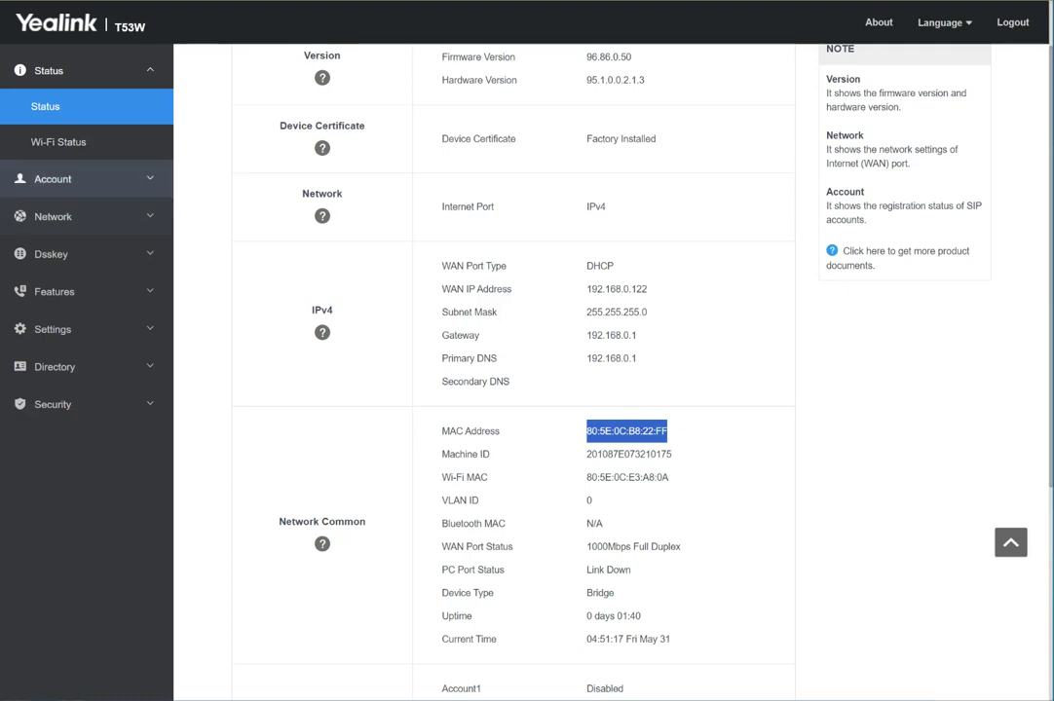
pyautogui.scroll(1, 88, 291)
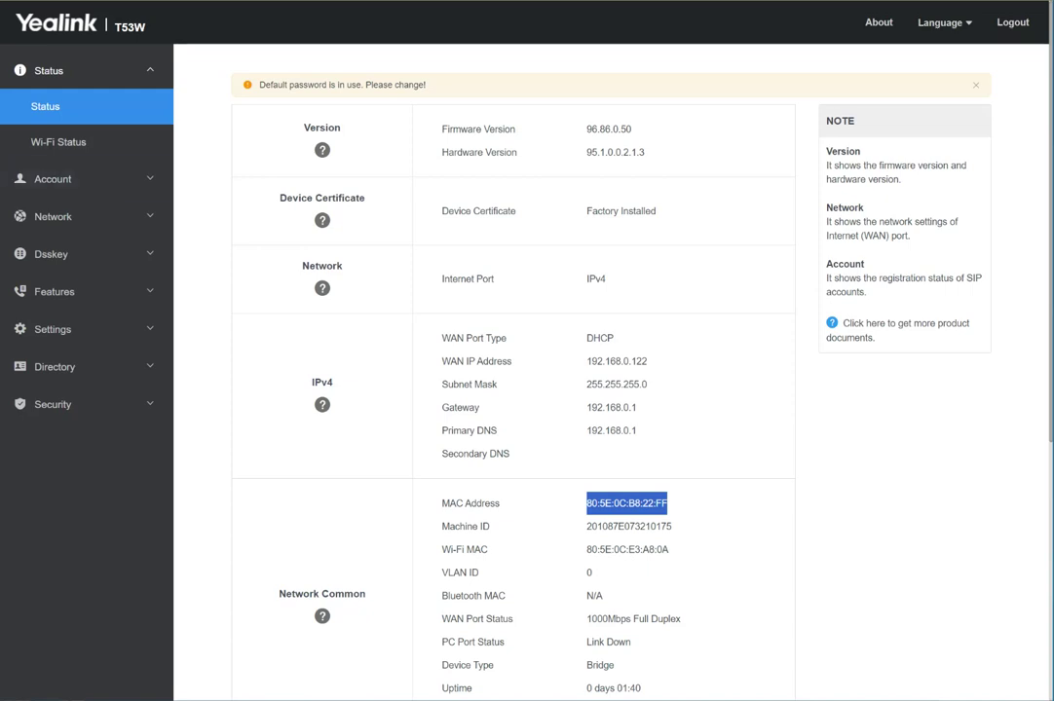
pyautogui.click(52, 329)
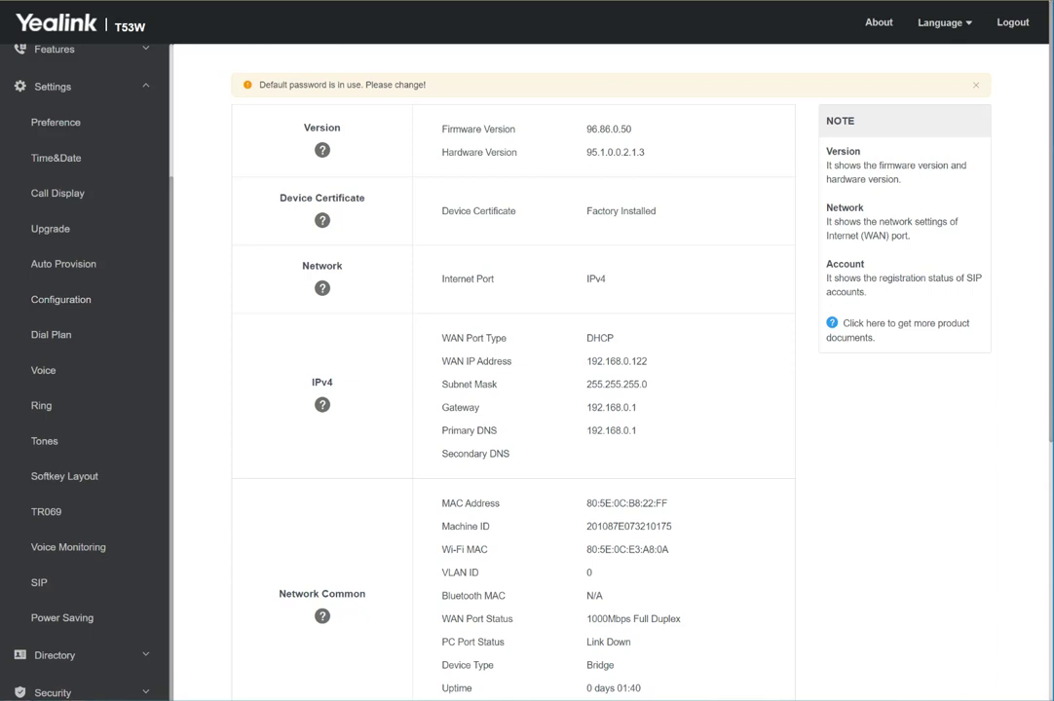
pyautogui.click(50, 229)
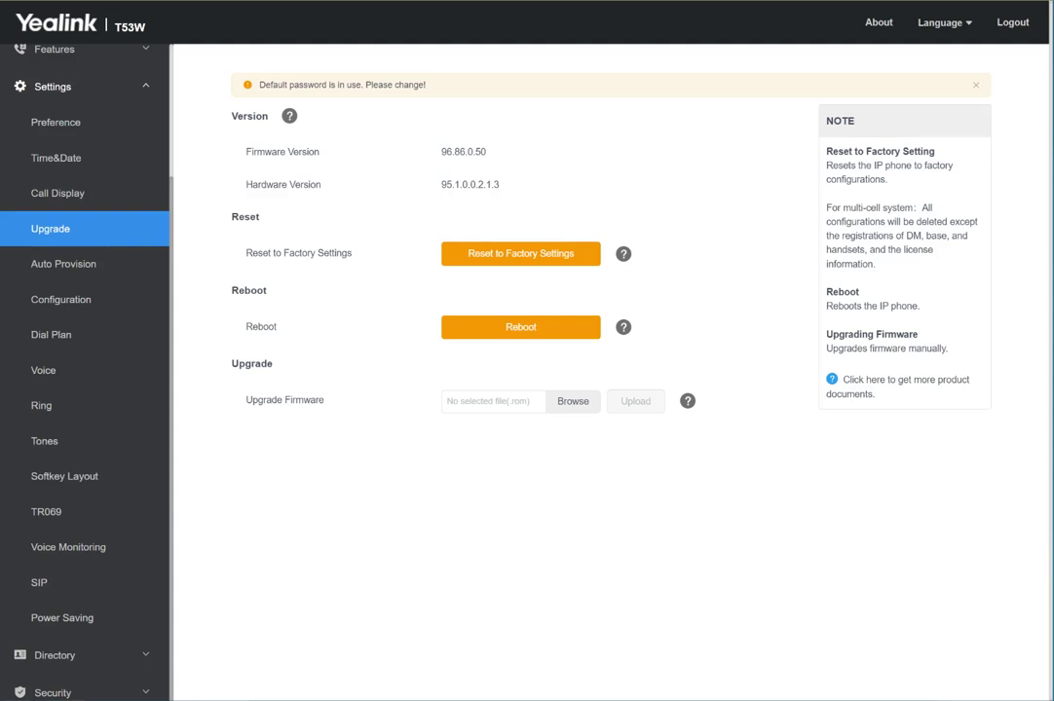
pyautogui.click(520, 253)
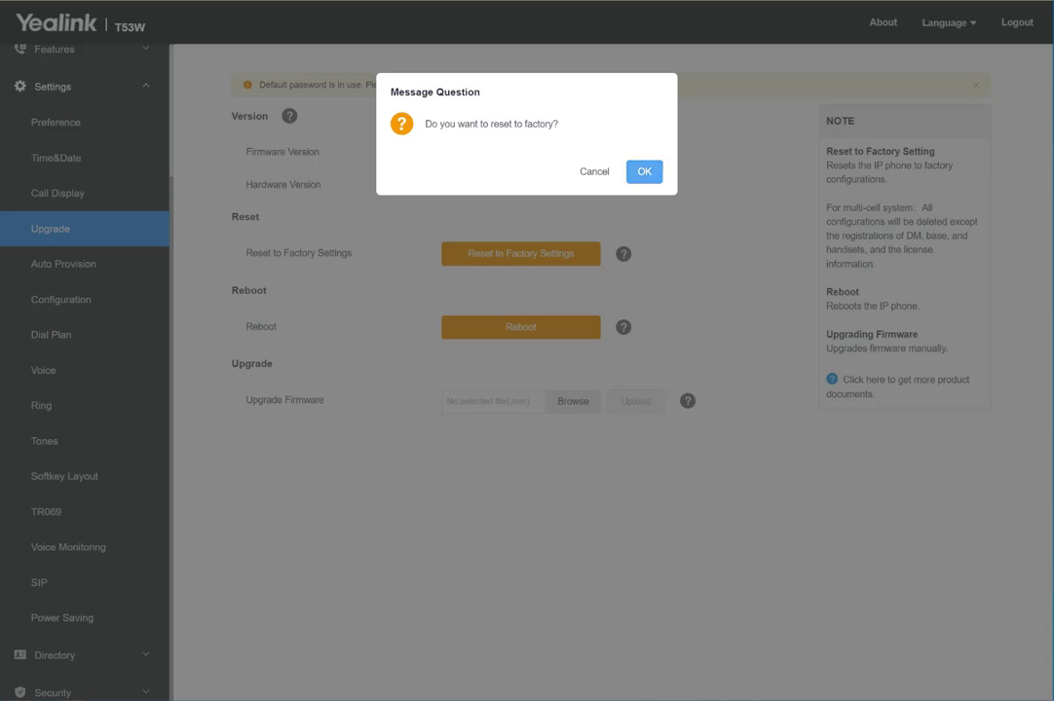
# Confirm the phone's factory reset, then return to the RingCentral provisioning wizard.
pyautogui.press('Return')
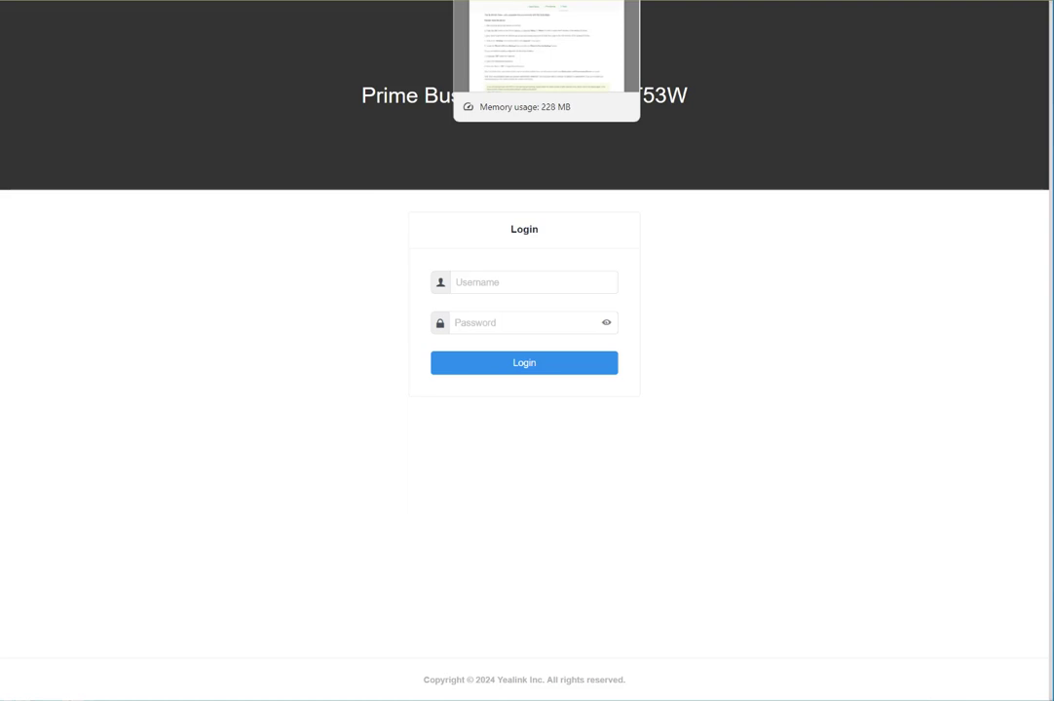
pyautogui.hotkey('ctrl', 'Tab')
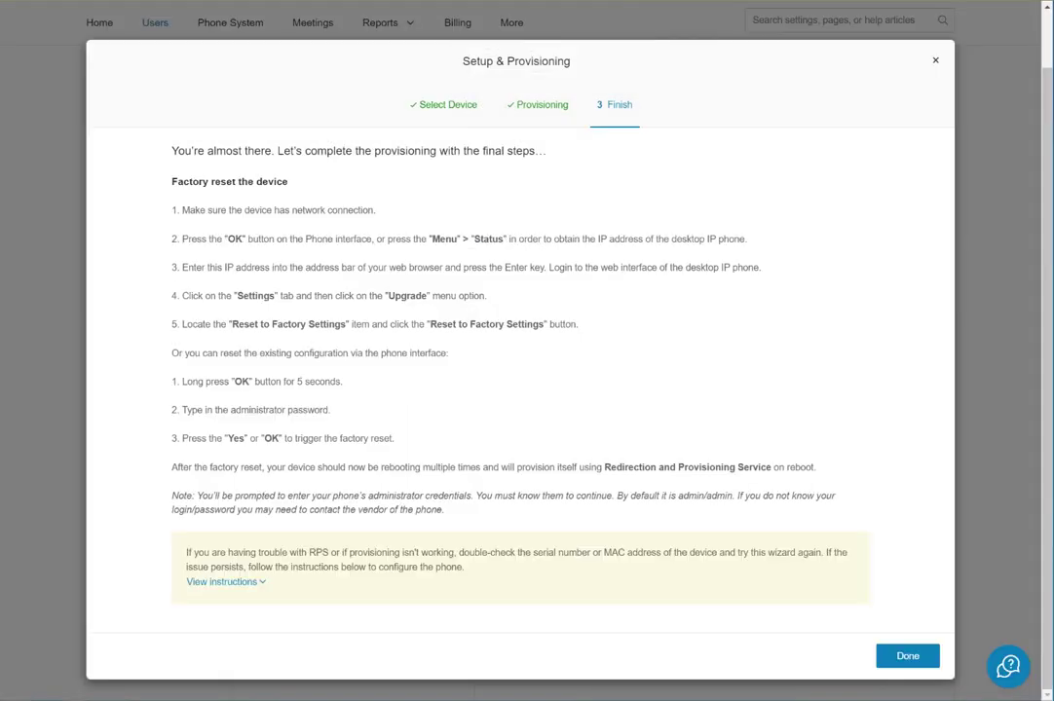
# Finish the Setup & Provisioning wizard with Done, returning to Users with Extensions.
pyautogui.click(906, 655)
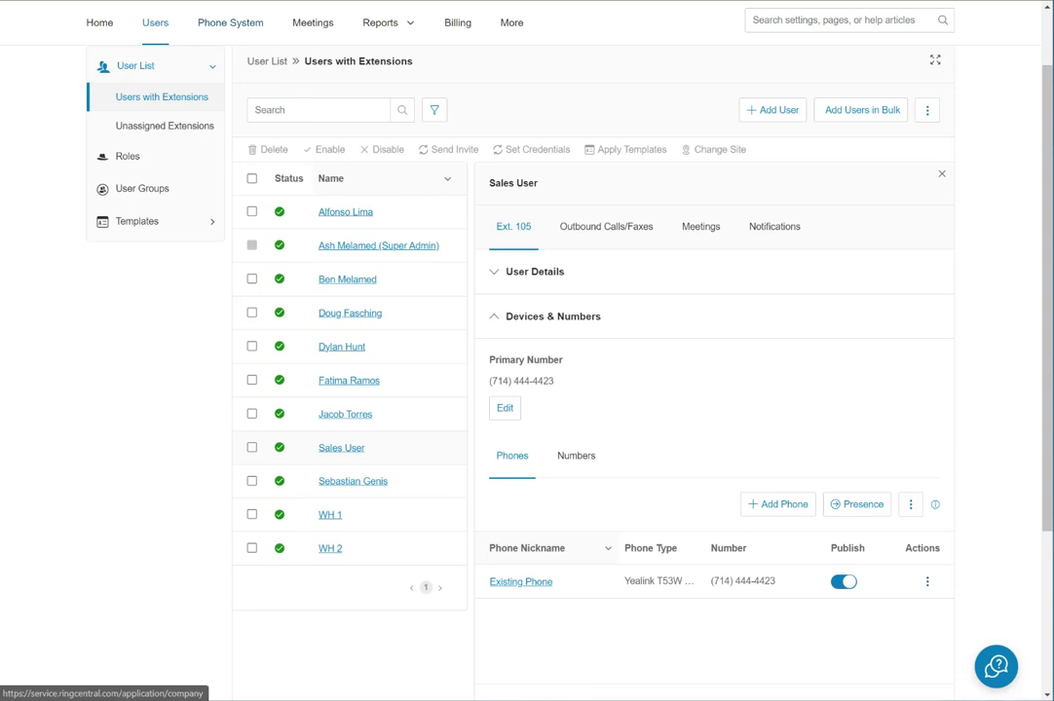
# Go to Phone System > Phones & Devices > User Phones and review the 13 devices.
pyautogui.click(230, 21)
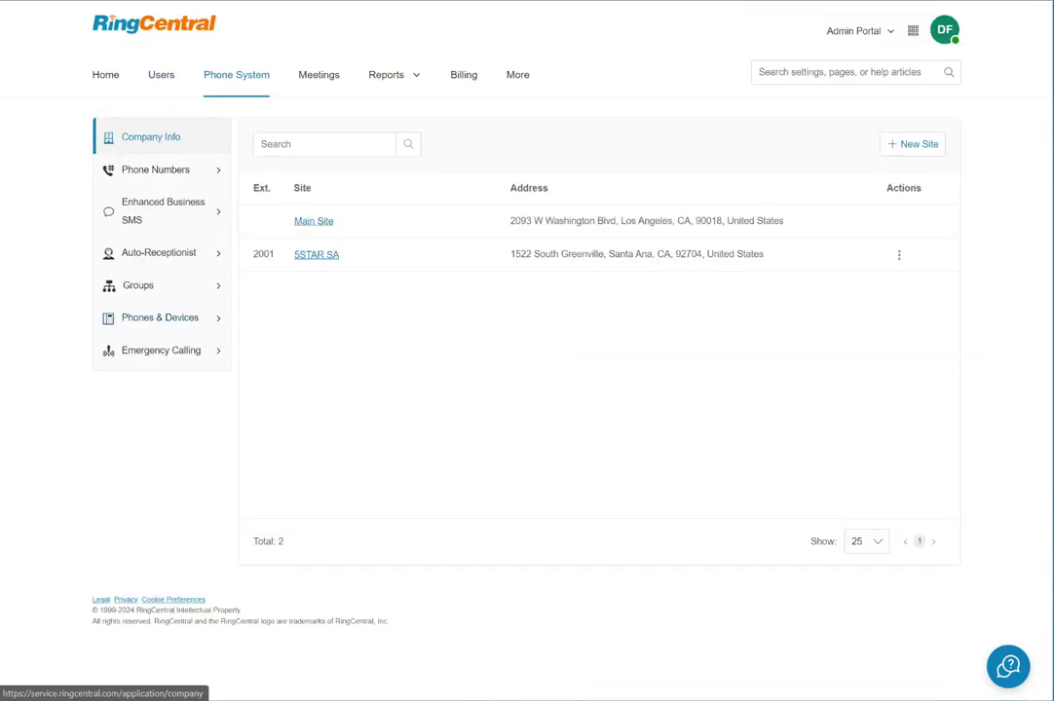
pyautogui.click(160, 318)
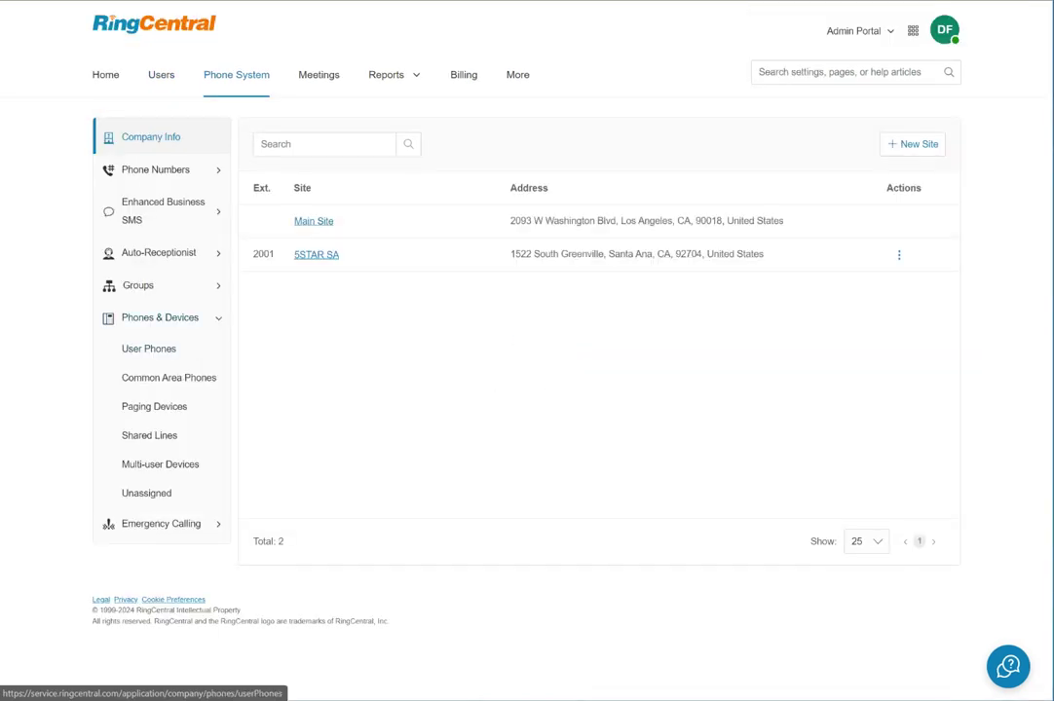
pyautogui.click(148, 349)
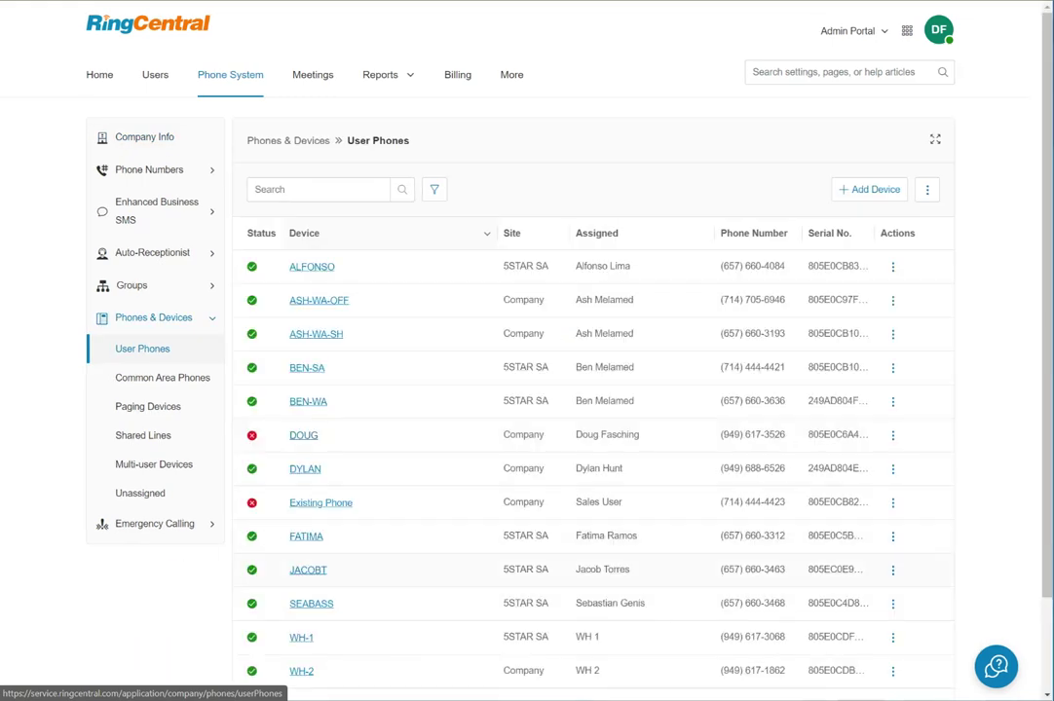
pyautogui.scroll(-2, 526, 390)
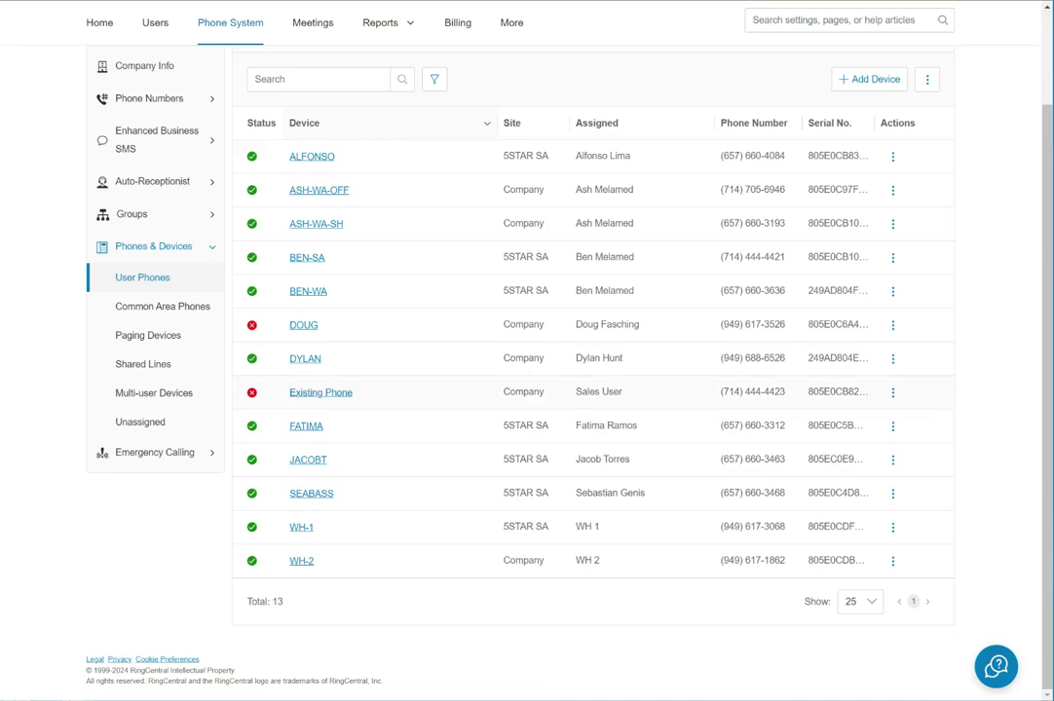
# Rename the Existing Phone device to SALES and save it.
pyautogui.click(320, 392)
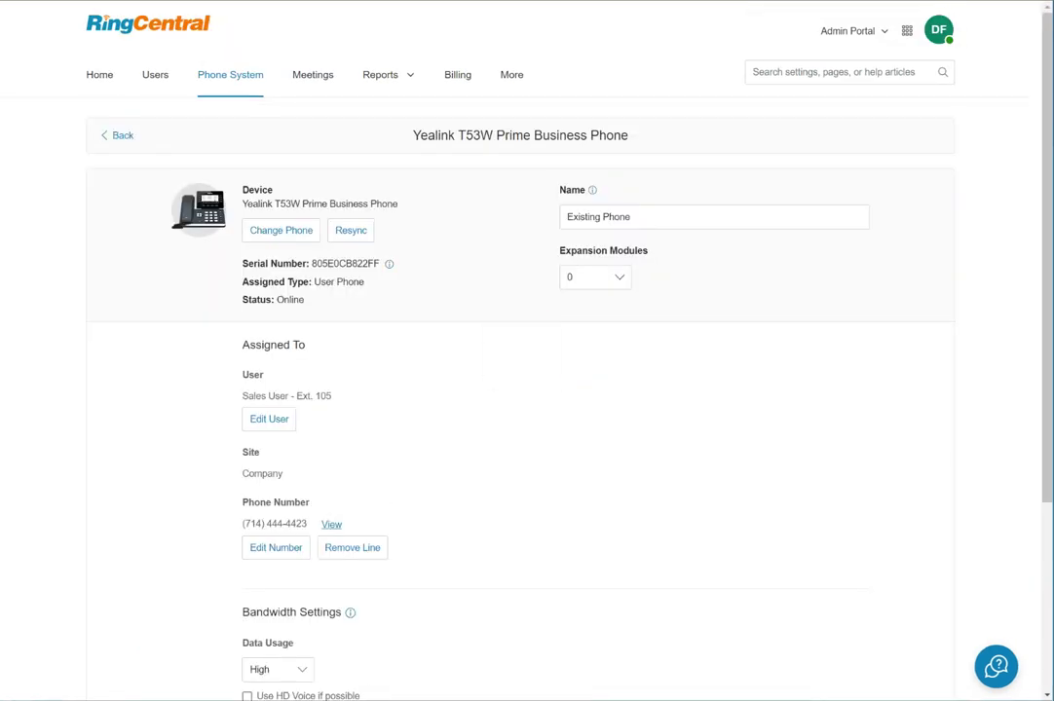
pyautogui.tripleClick(598, 216)
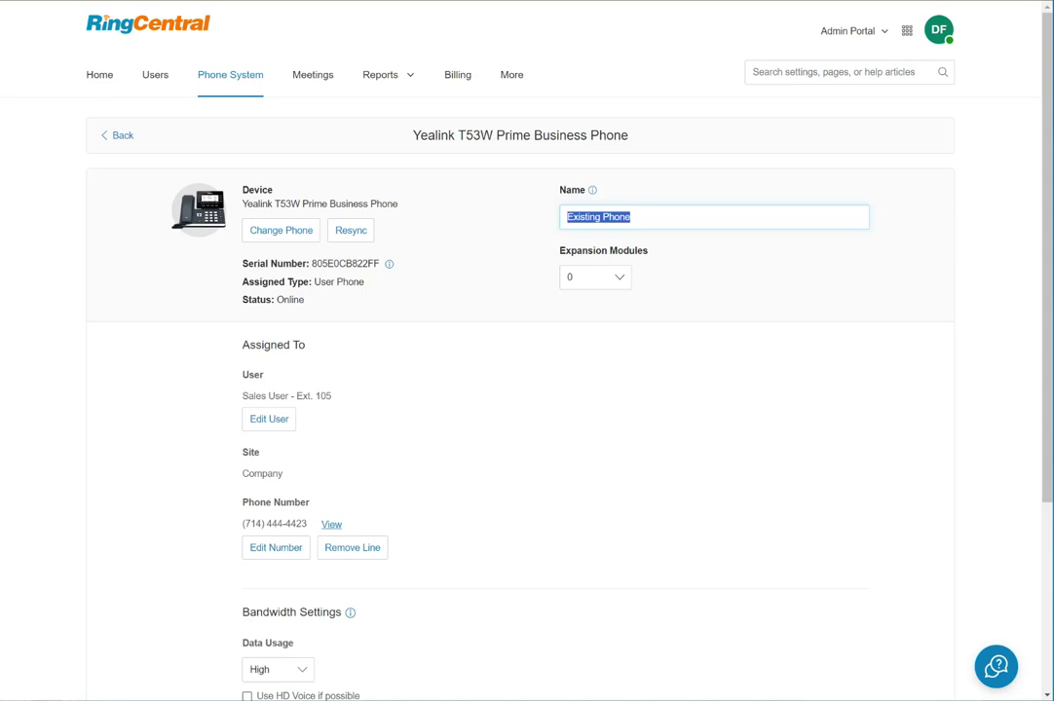
pyautogui.write('SLA')
pyautogui.press('BackSpace')
pyautogui.press('BackSpace')
pyautogui.write('ALES')
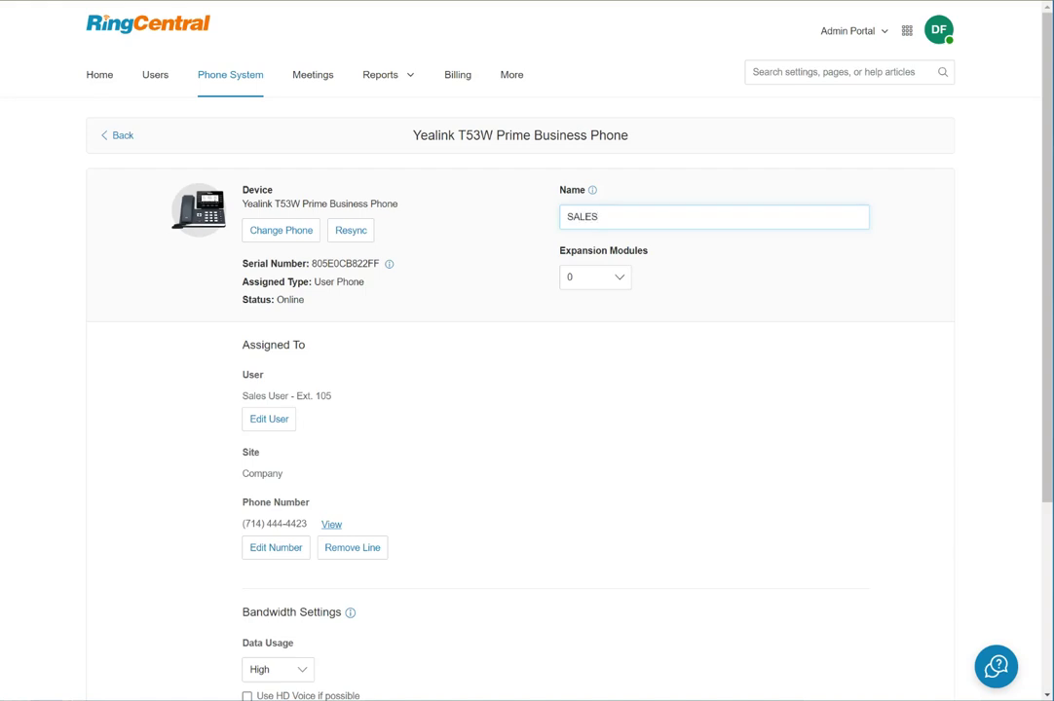
pyautogui.scroll(-3, 526, 389)
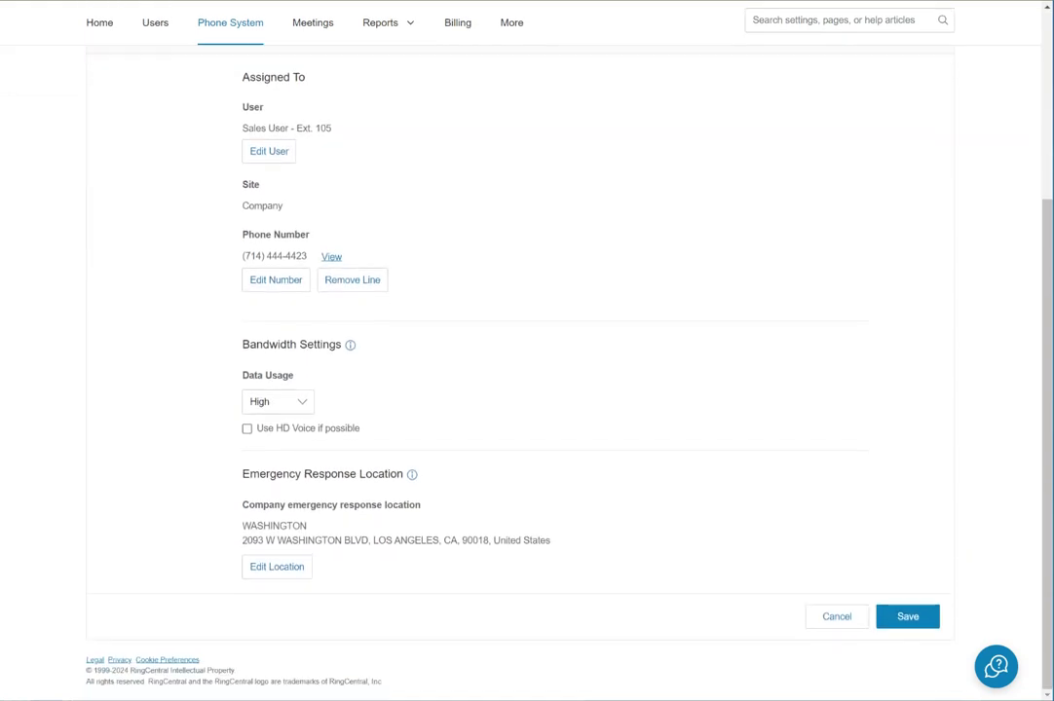
pyautogui.scroll(3, 526, 389)
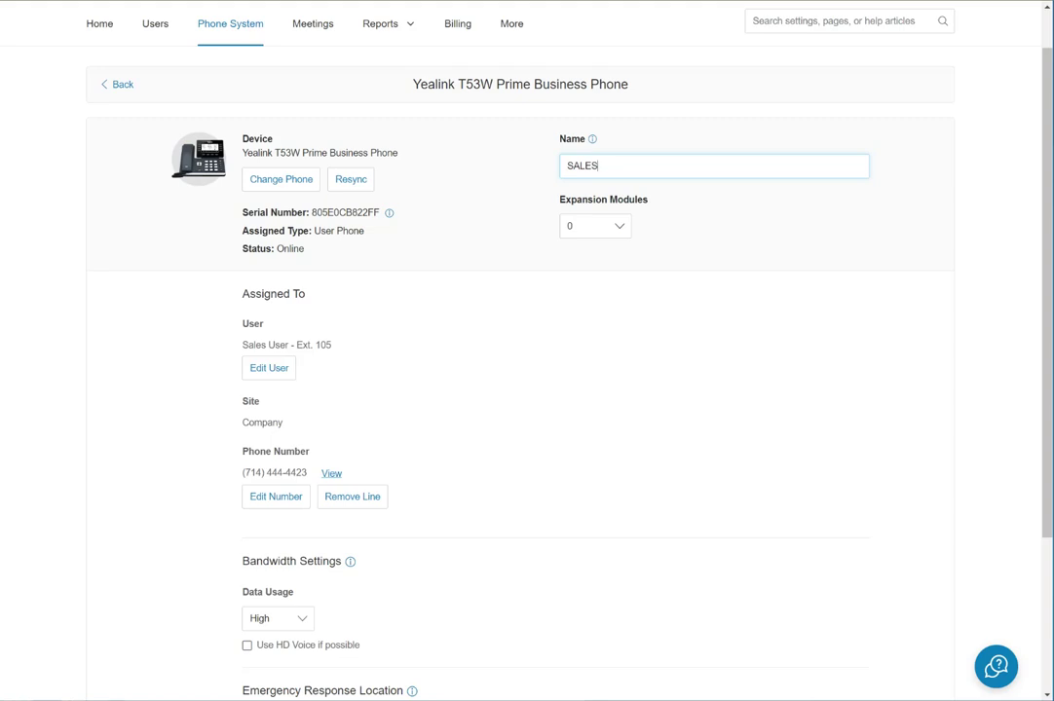
pyautogui.scroll(-3, 526, 390)
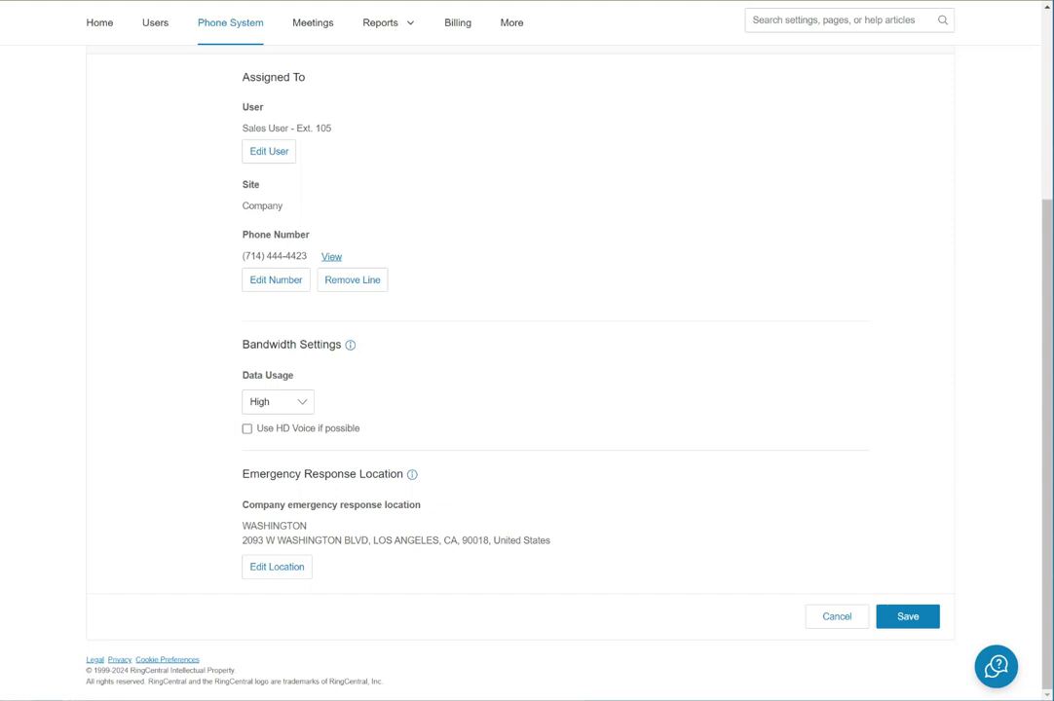
pyautogui.click(907, 617)
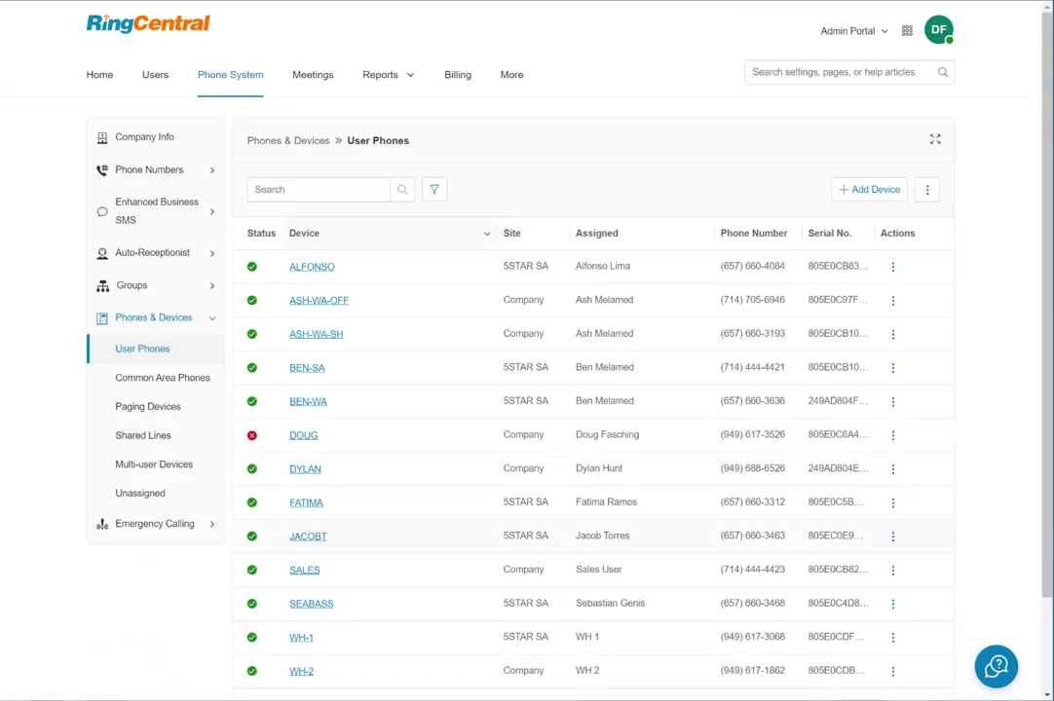
# Scroll through the Numbers in Use table of 19 company numbers.
pyautogui.scroll(-2, 526, 390)
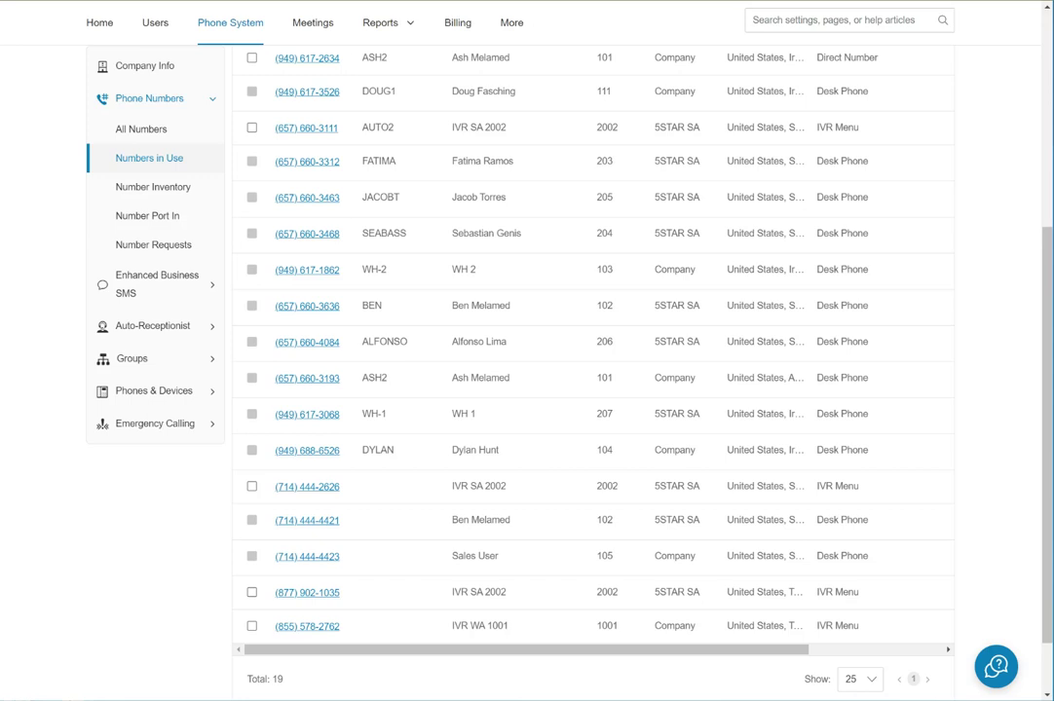
pyautogui.scroll(4, 149, 158)
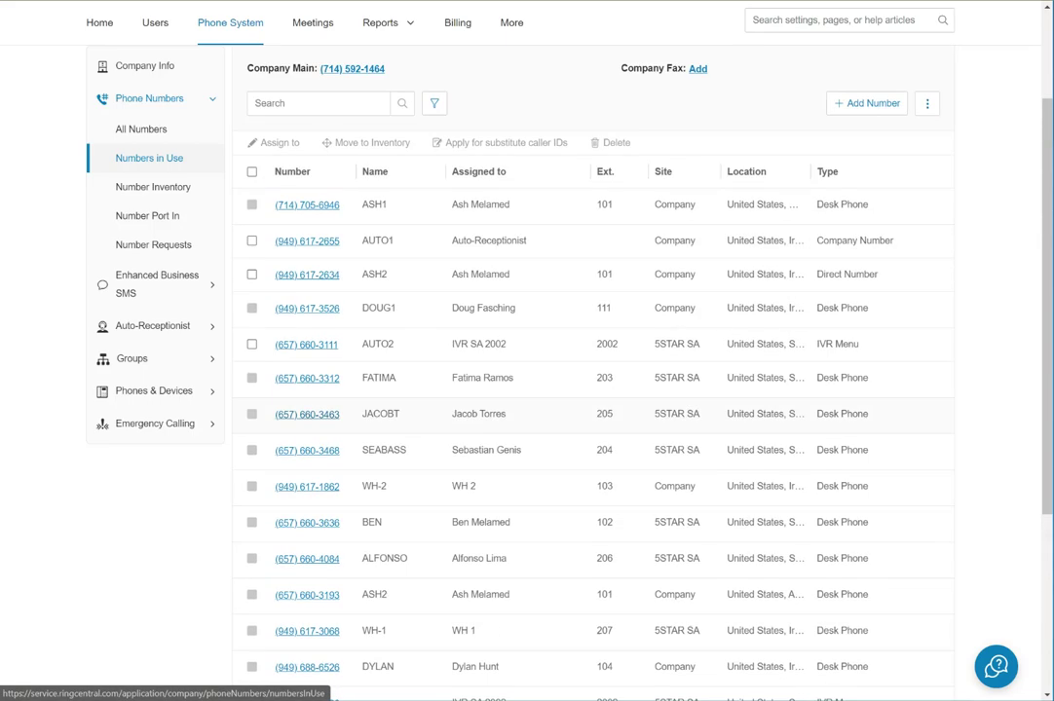
pyautogui.scroll(-5, 149, 158)
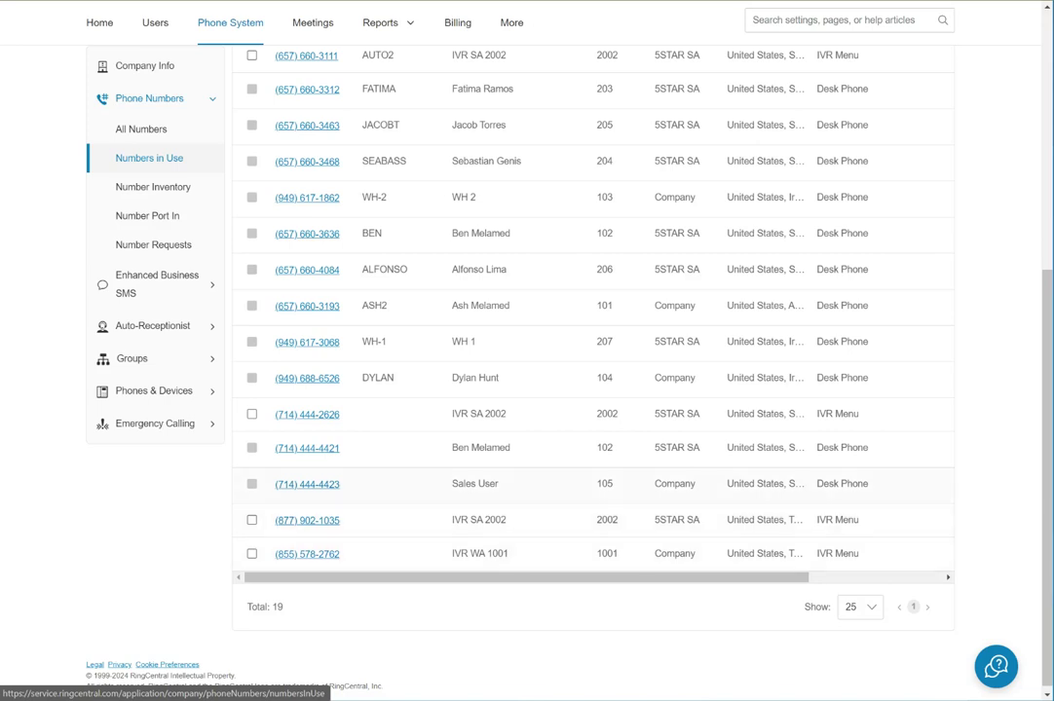
pyautogui.click(306, 484)
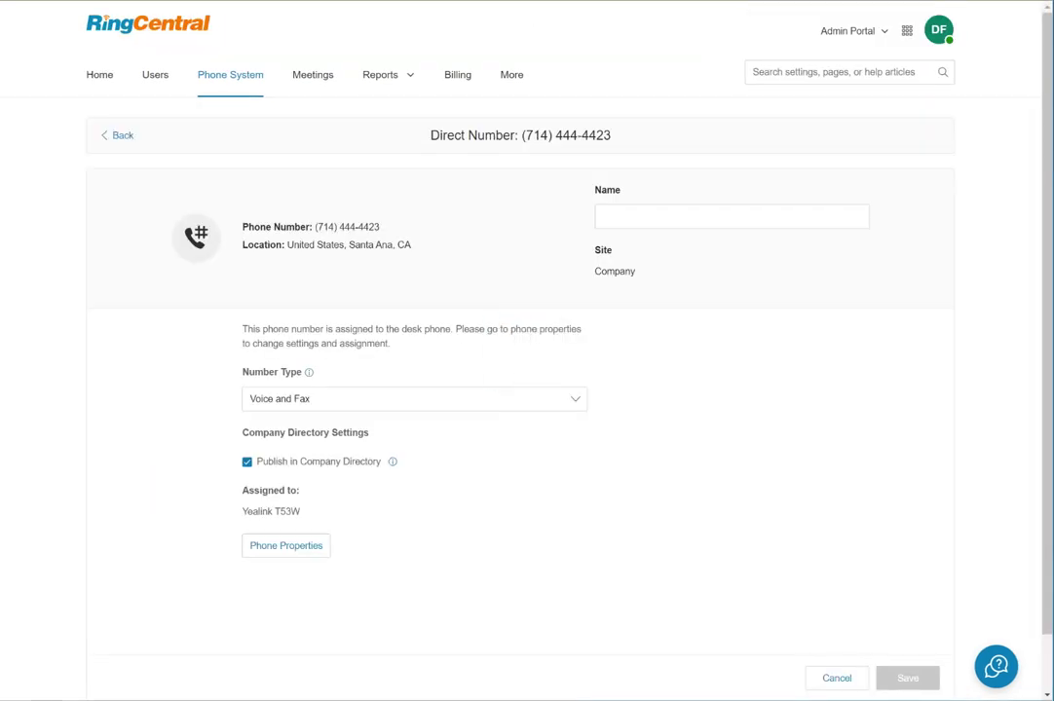
pyautogui.click(600, 216)
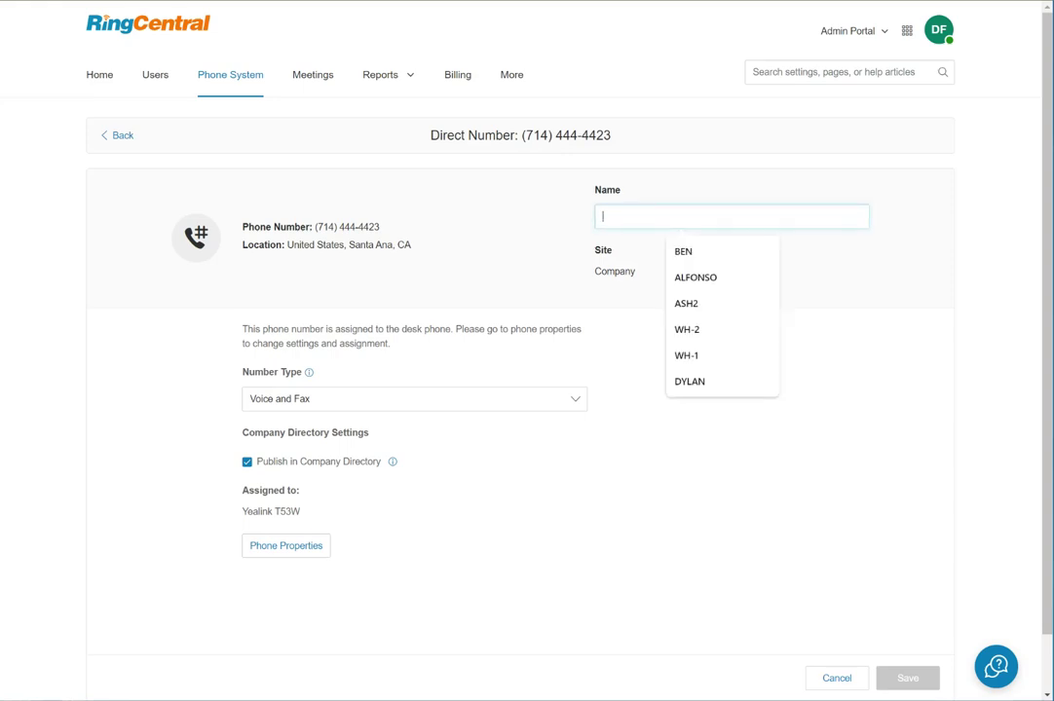
pyautogui.write('SALES')
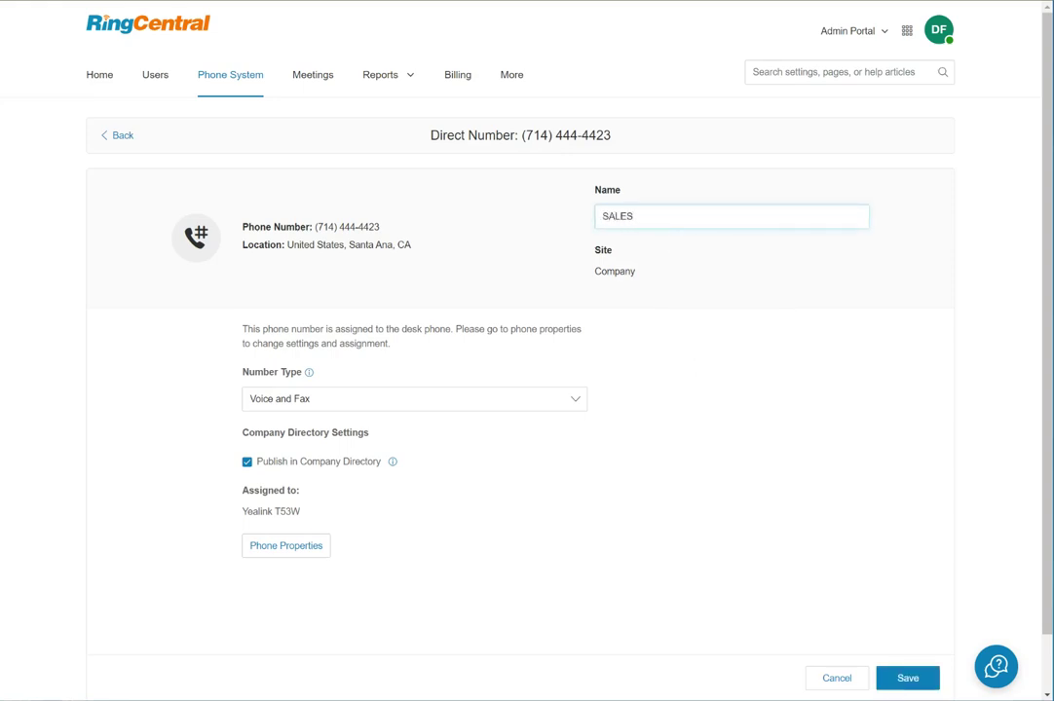
pyautogui.press('Return')
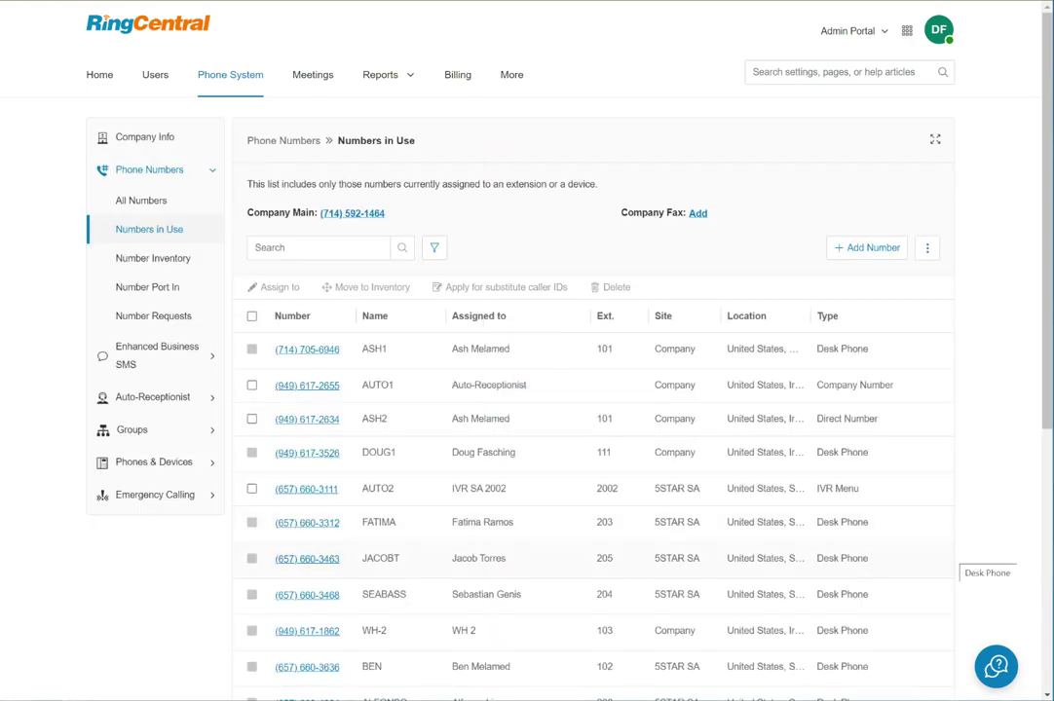
pyautogui.scroll(-2, 974, 558)
# Add Sales User as a primary member of the WA-SALES call queue, then close the user's details.
pyautogui.scroll(-2, 593, 557)
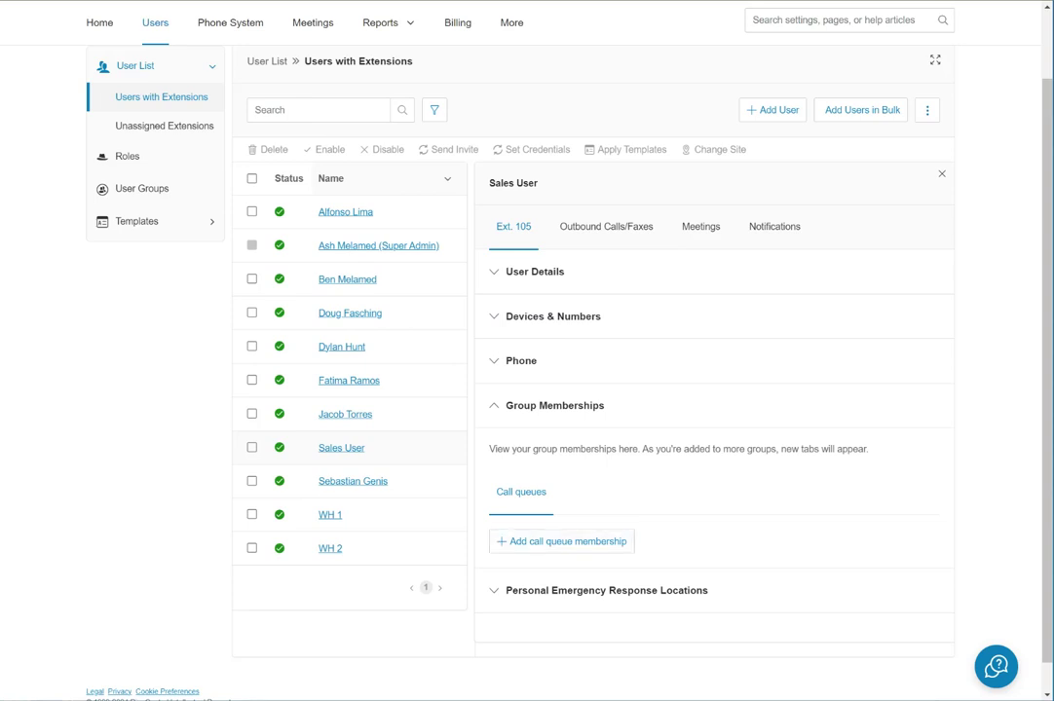
pyautogui.click(562, 542)
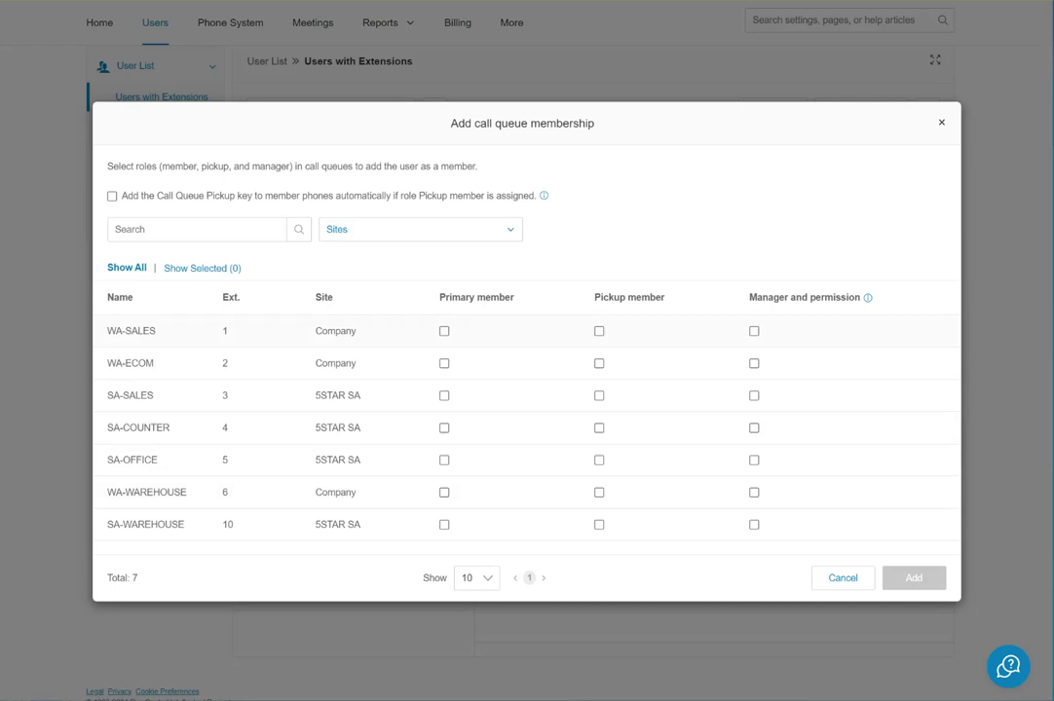
pyautogui.click(444, 331)
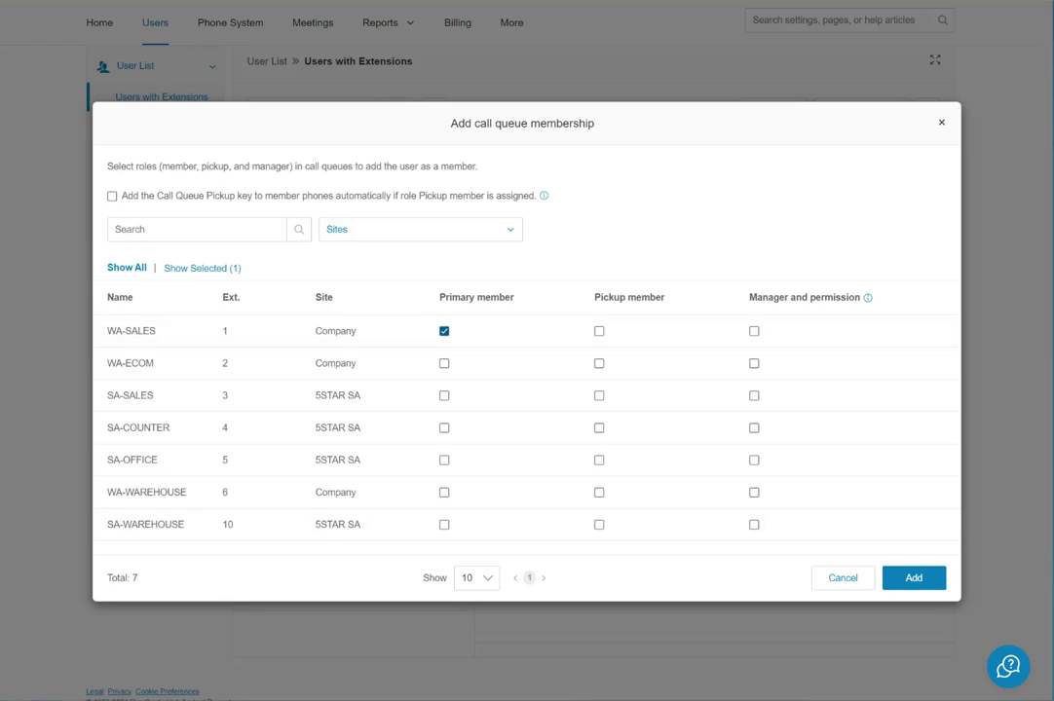
pyautogui.press('Return')
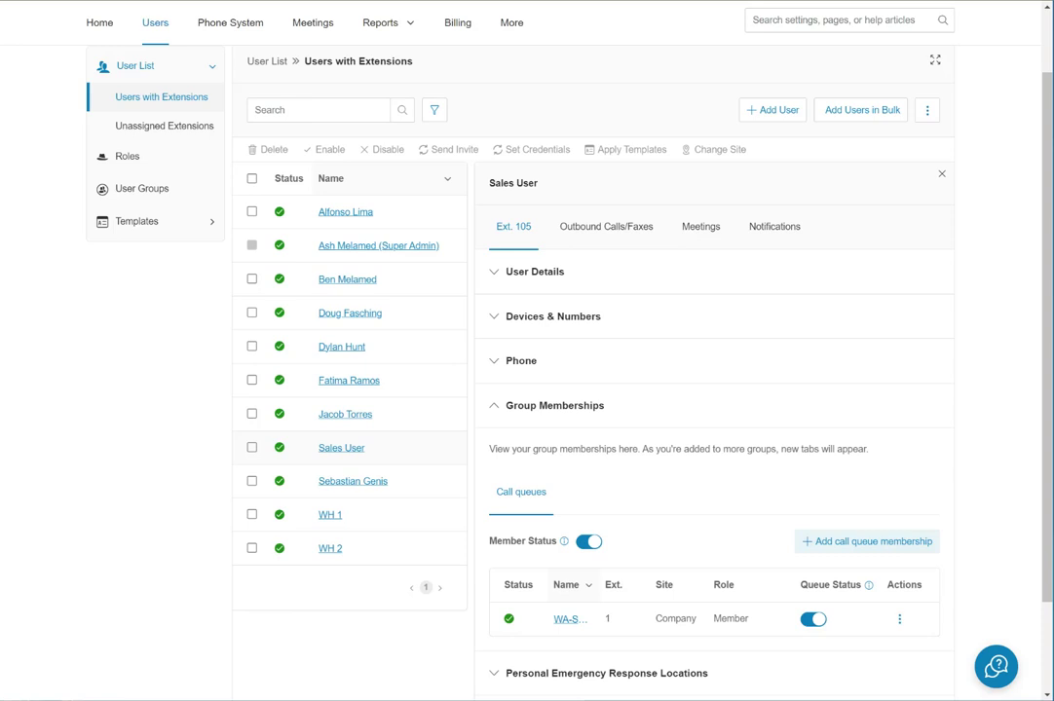
pyautogui.press('Escape')
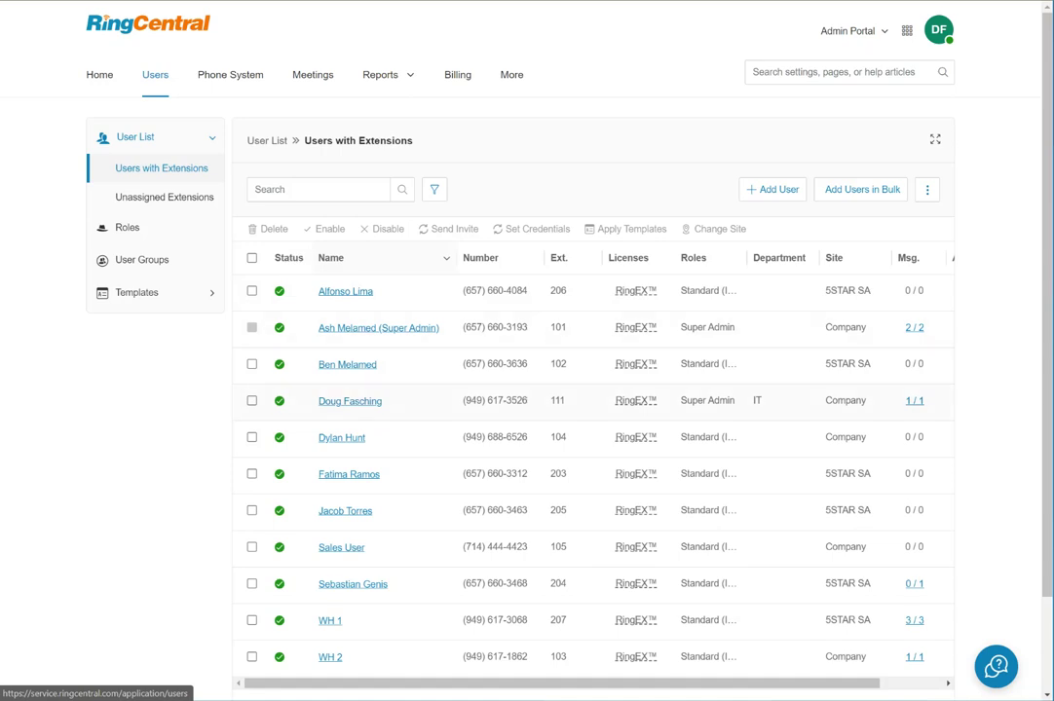
# Open extension 111's user details and expand the general User Details section.
pyautogui.click(350, 401)
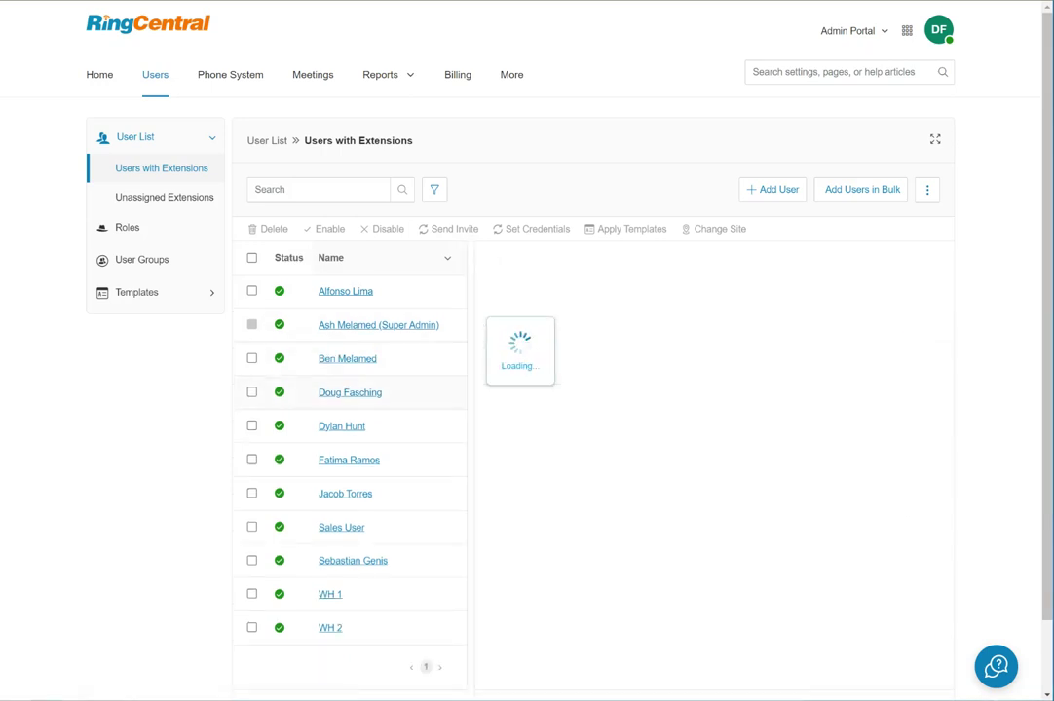
pyautogui.scroll(-2, 351, 414)
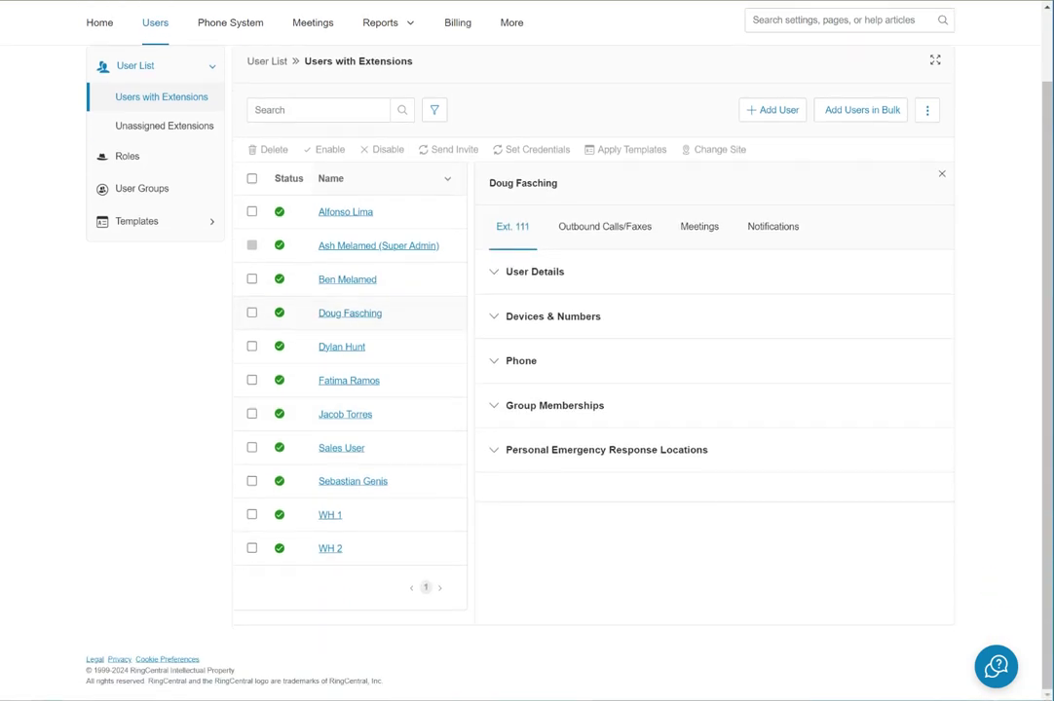
pyautogui.click(535, 272)
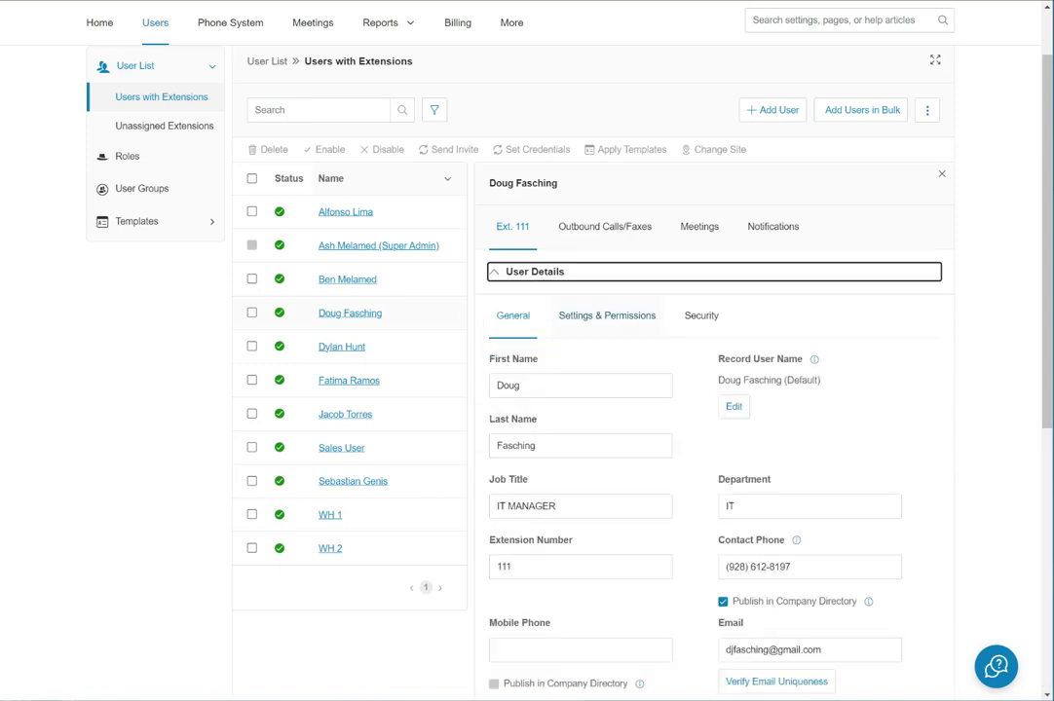
# Try changing the first and last name, then abandon the edits and reload the user's details.
pyautogui.click(522, 386)
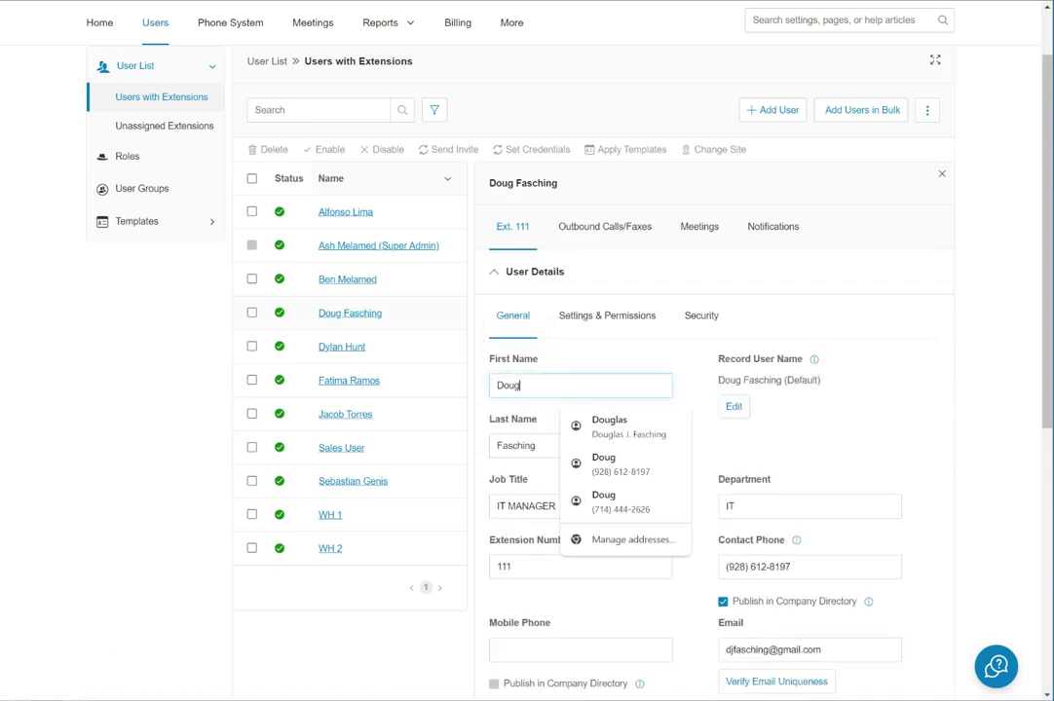
pyautogui.press('BackSpace')
pyautogui.press('BackSpace')
pyautogui.press('BackSpace')
pyautogui.press('BackSpace')
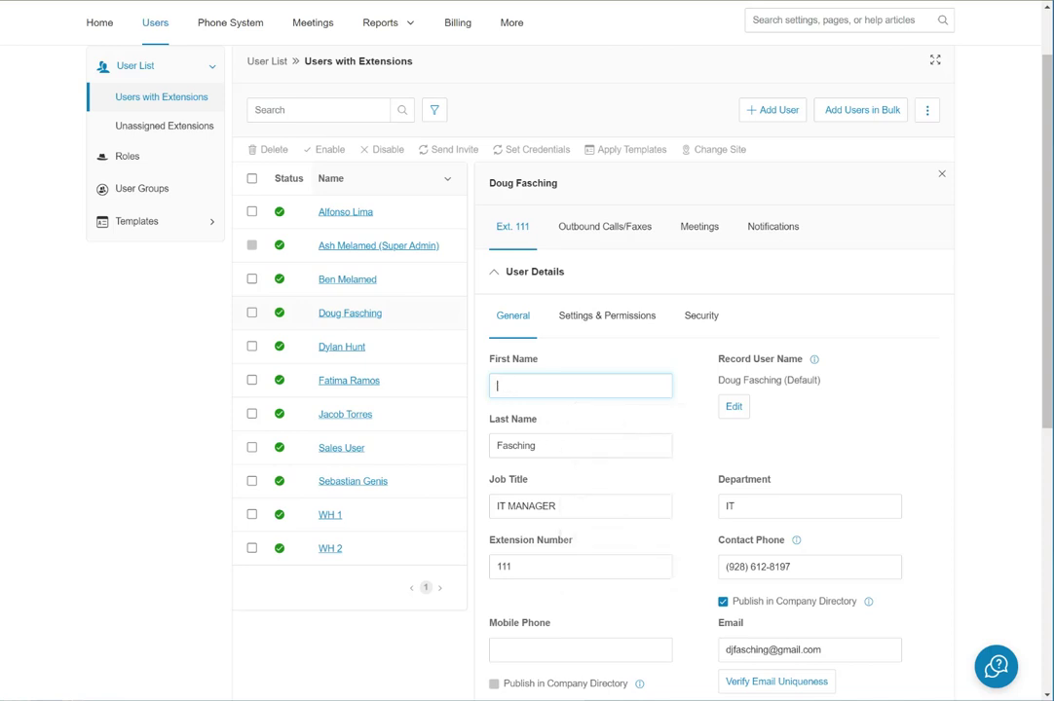
pyautogui.write('DOUG')
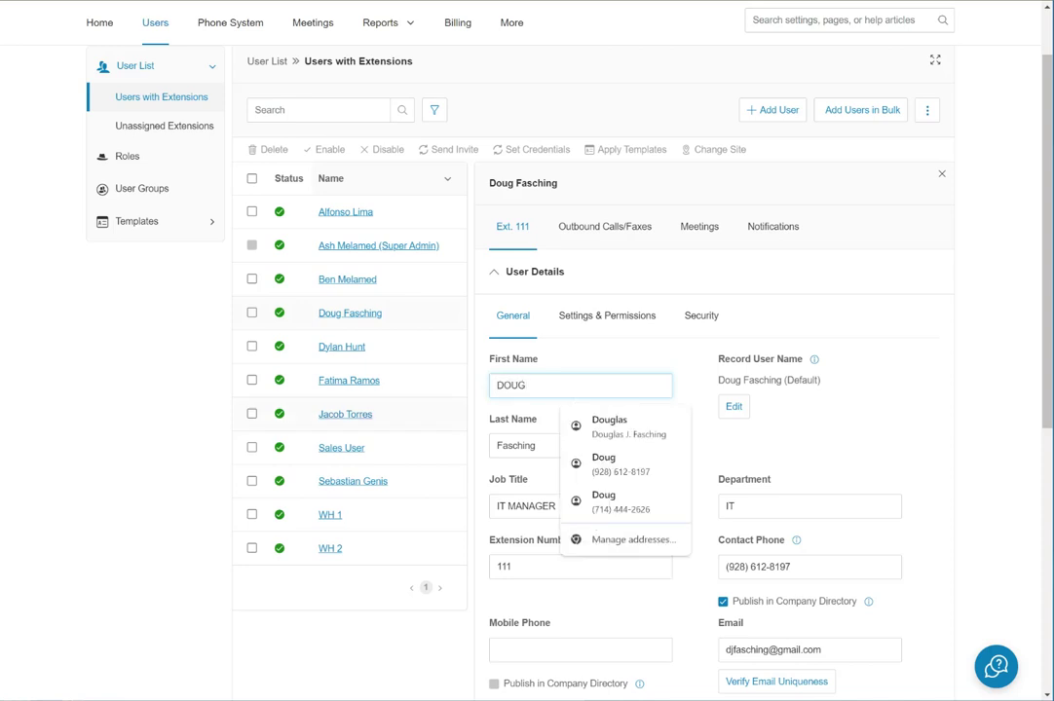
pyautogui.click(537, 445)
pyautogui.press('BackSpace')
pyautogui.press('BackSpace')
pyautogui.press('BackSpace')
pyautogui.press('BackSpace')
pyautogui.press('BackSpace')
pyautogui.press('BackSpace')
pyautogui.press('BackSpace')
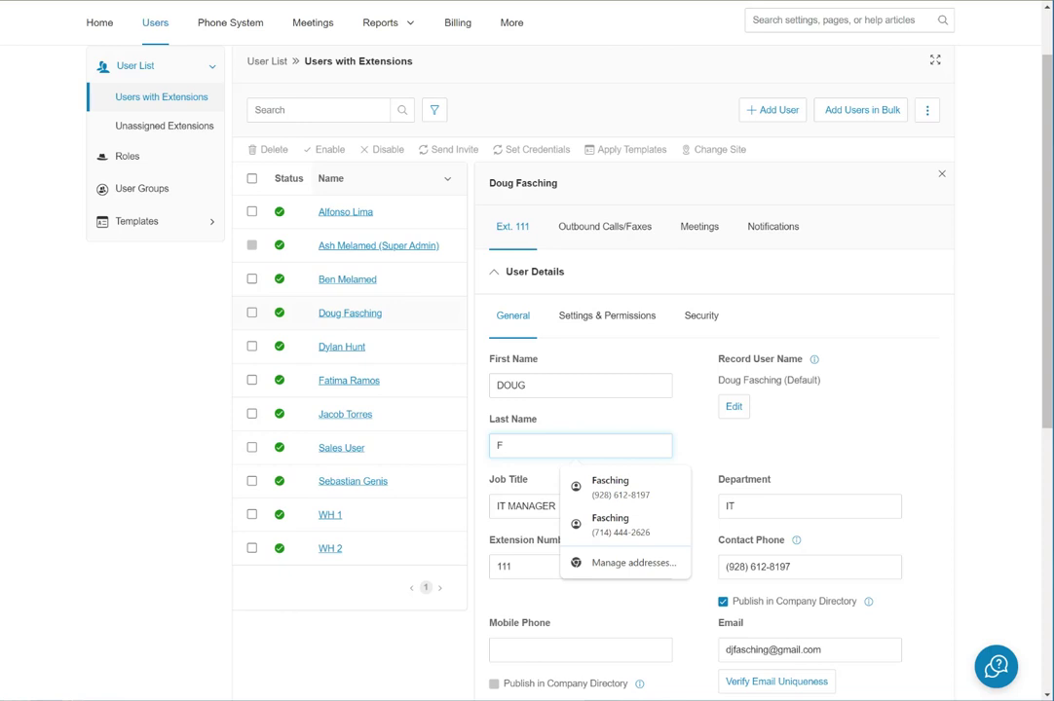
pyautogui.scroll(-2, 544, 370)
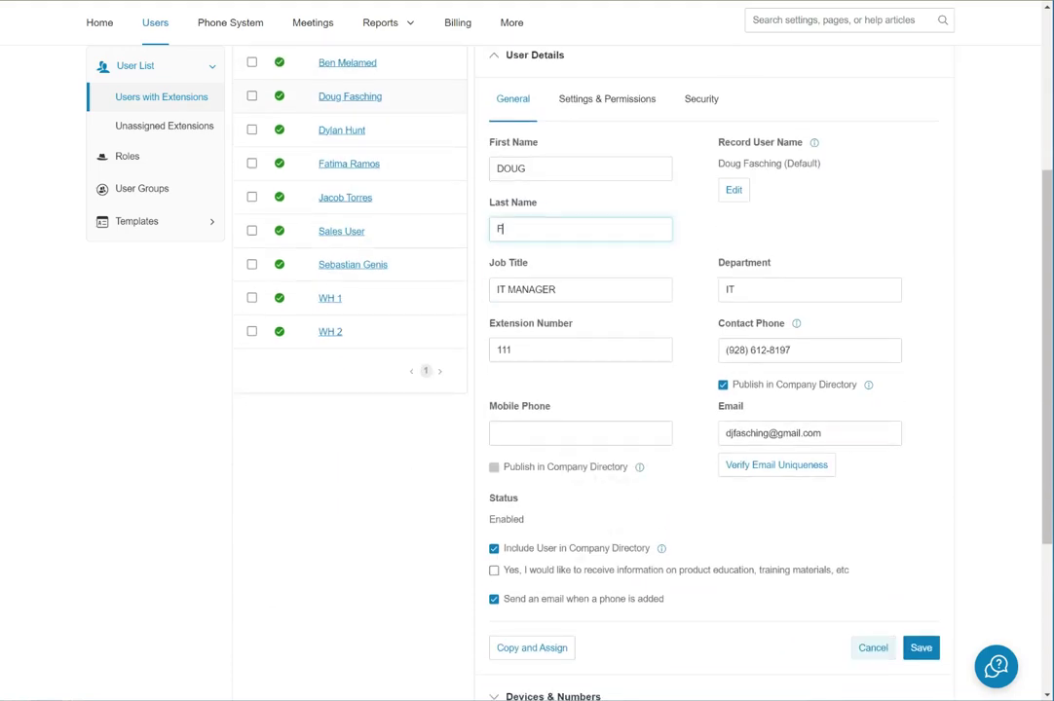
pyautogui.press('Return')
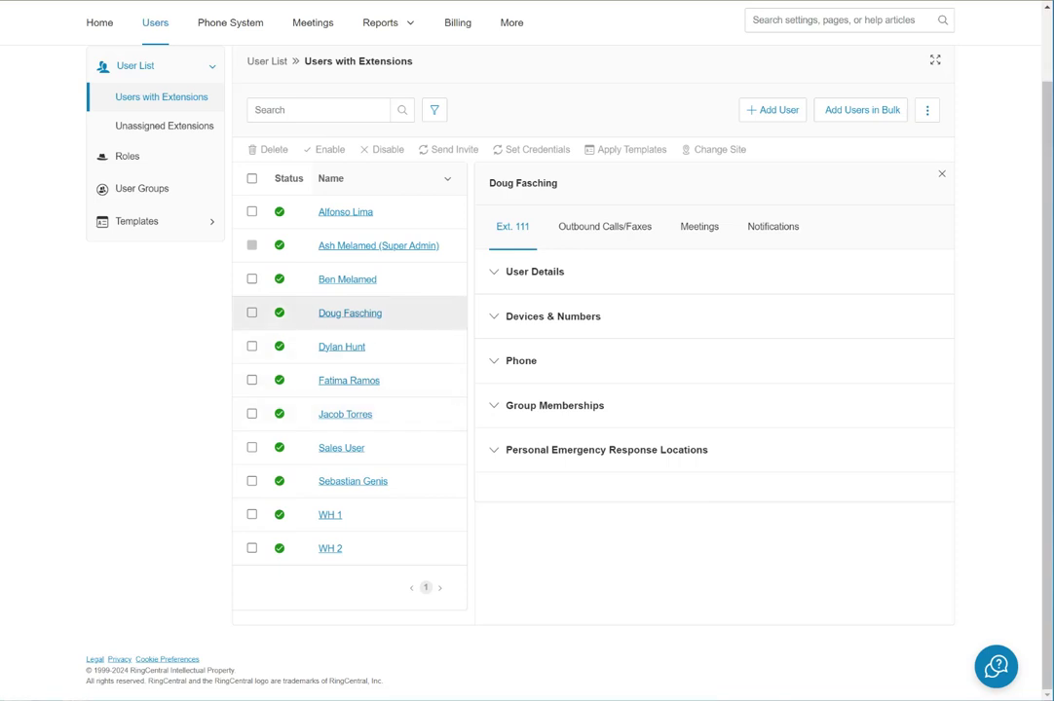
pyautogui.click(350, 313)
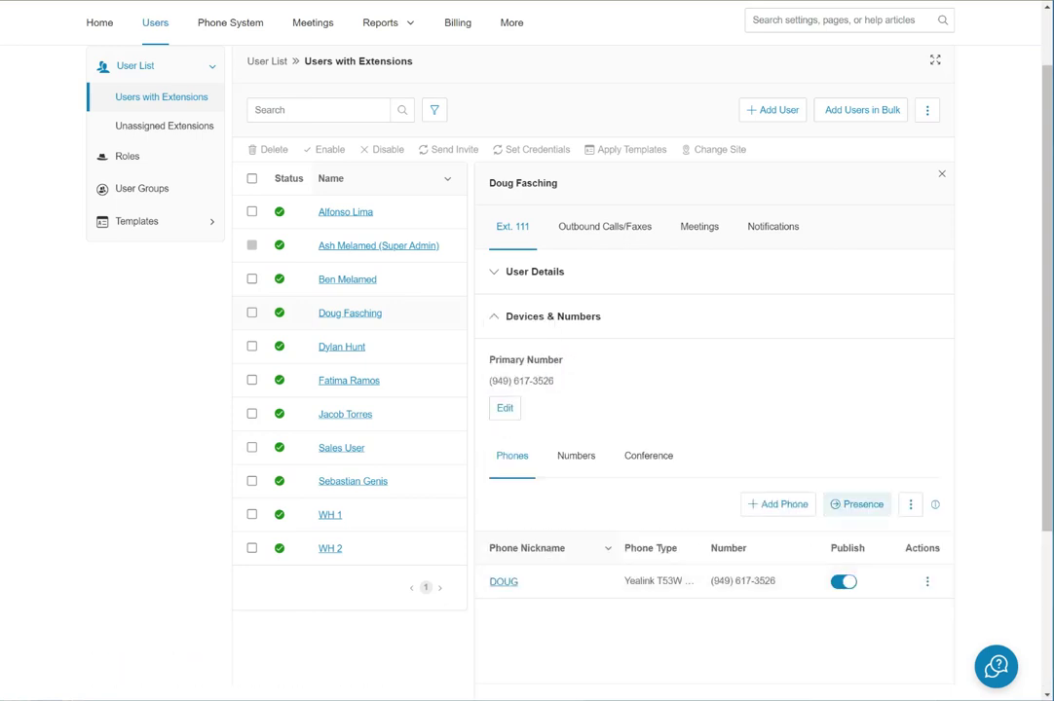
# View the Yealink T53W's Presence line-key settings, then close them.
pyautogui.click(856, 503)
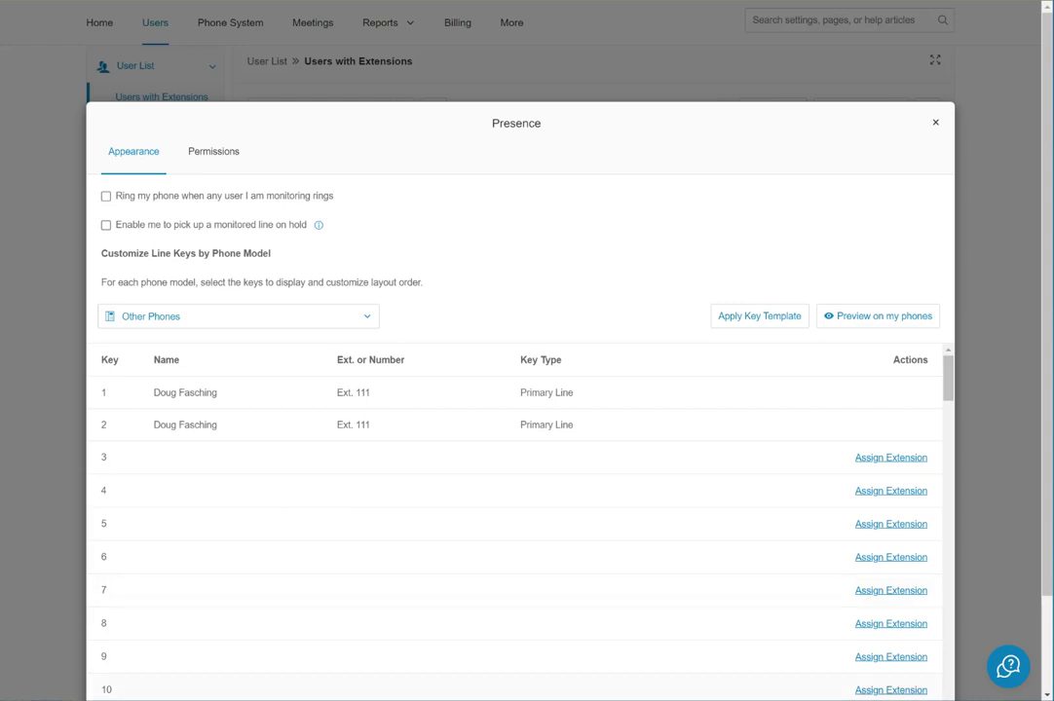
pyautogui.press('Escape')
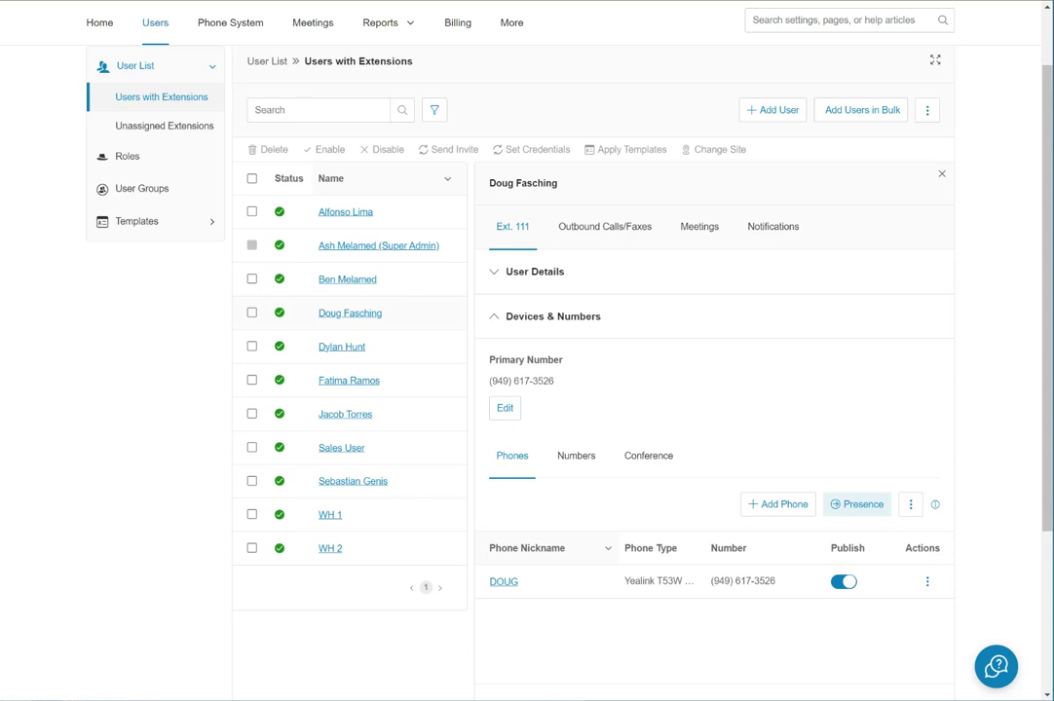
# Scroll through the Outbound Calls/Faxes Caller ID list for the phone and each feature.
pyautogui.click(603, 226)
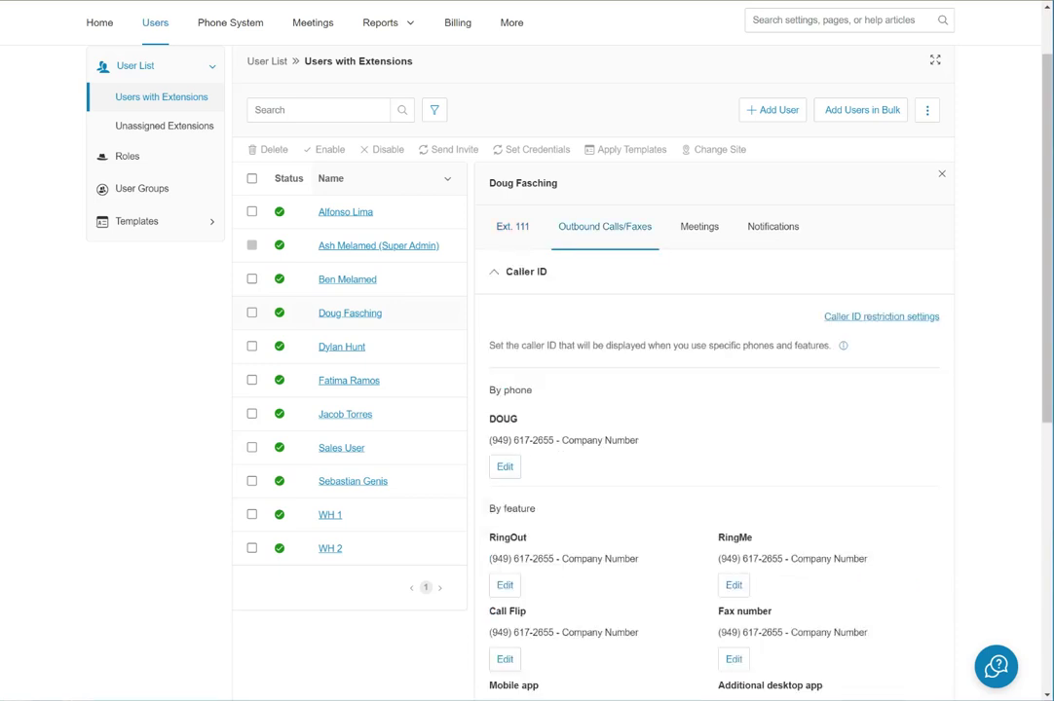
pyautogui.scroll(-1, 584, 389)
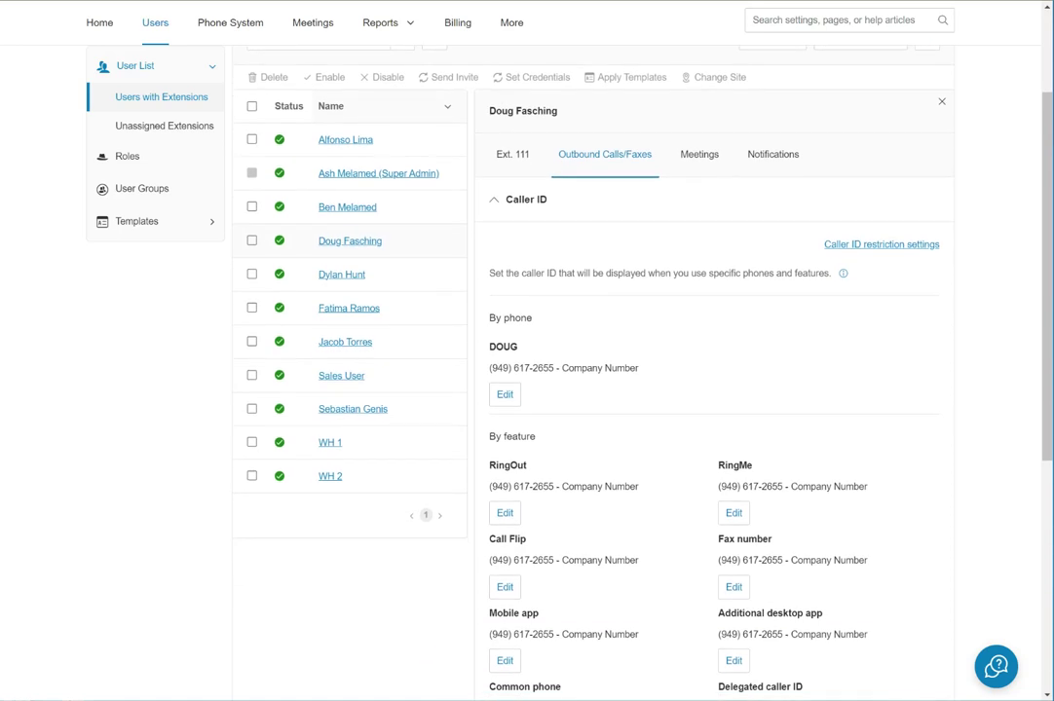
pyautogui.scroll(-2, 584, 390)
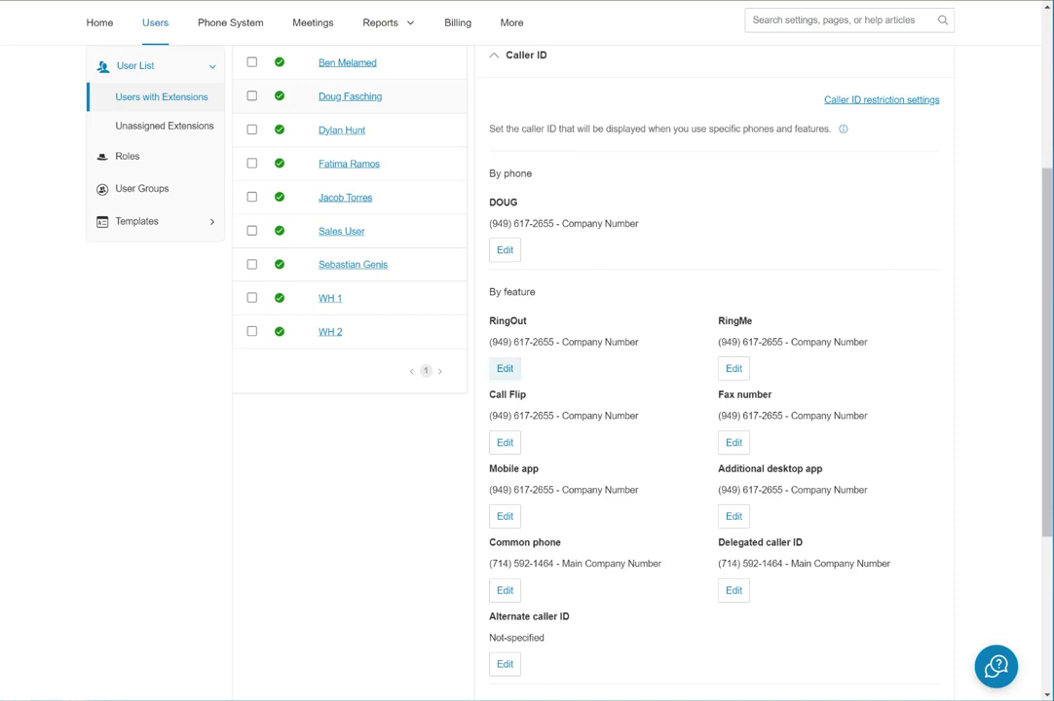
# Change the RingOut caller ID to the Main Company Number and confirm.
pyautogui.click(504, 368)
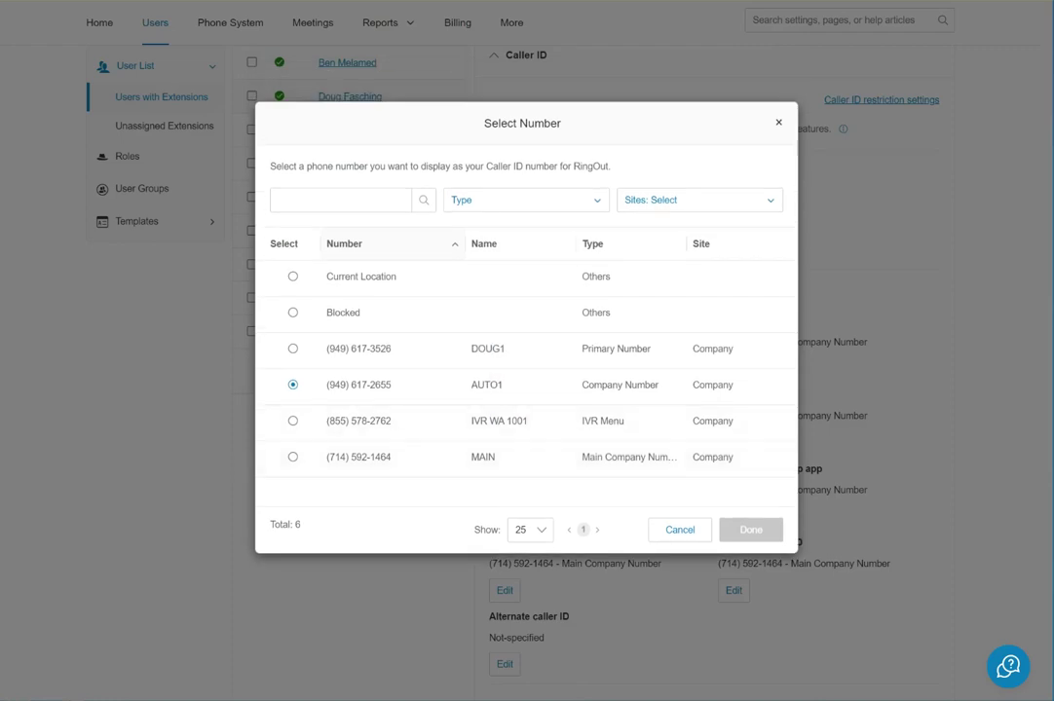
pyautogui.click(292, 457)
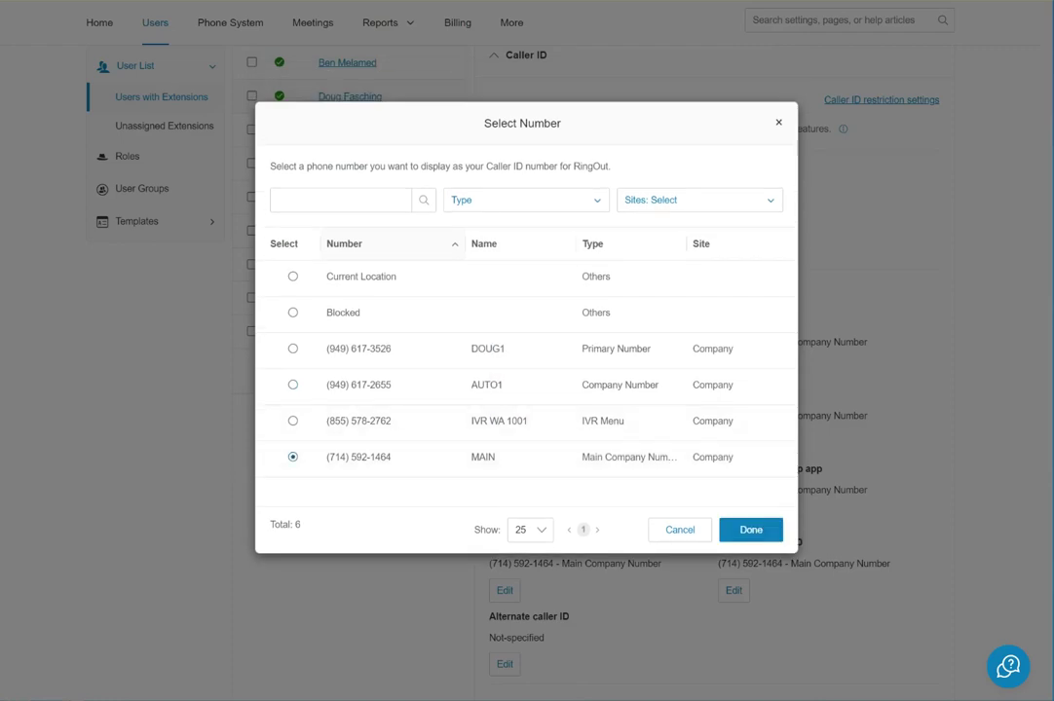
pyautogui.click(749, 529)
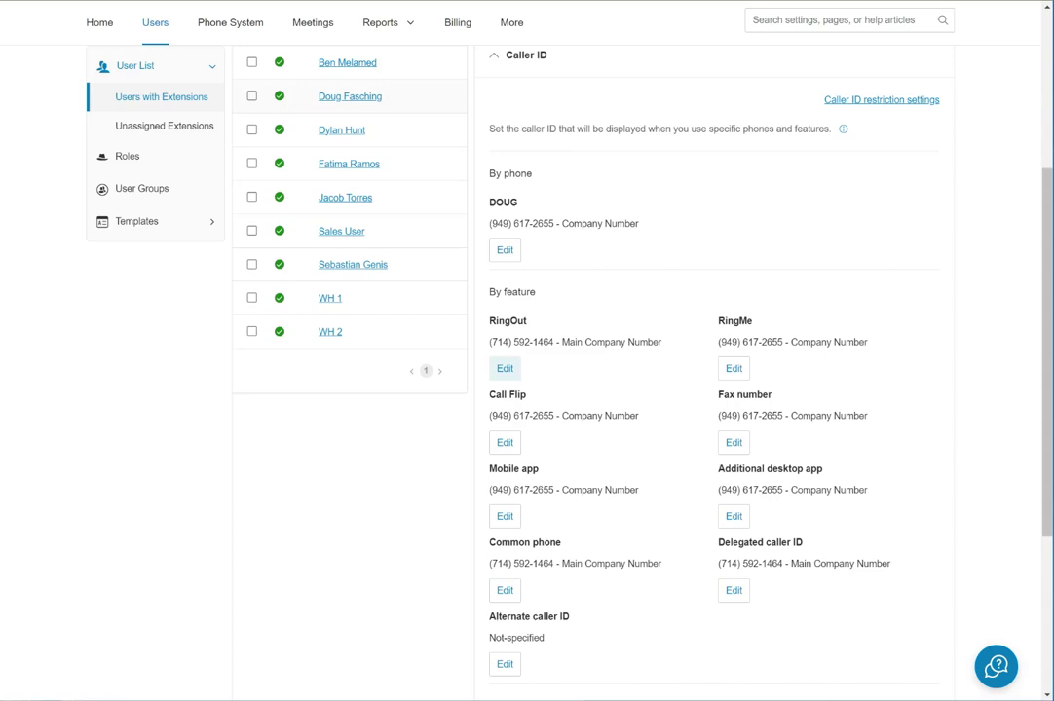
# Return to the top of the Home dashboard, discarding the unsaved caller ID changes.
pyautogui.click(100, 23)
pyautogui.click(590, 218)
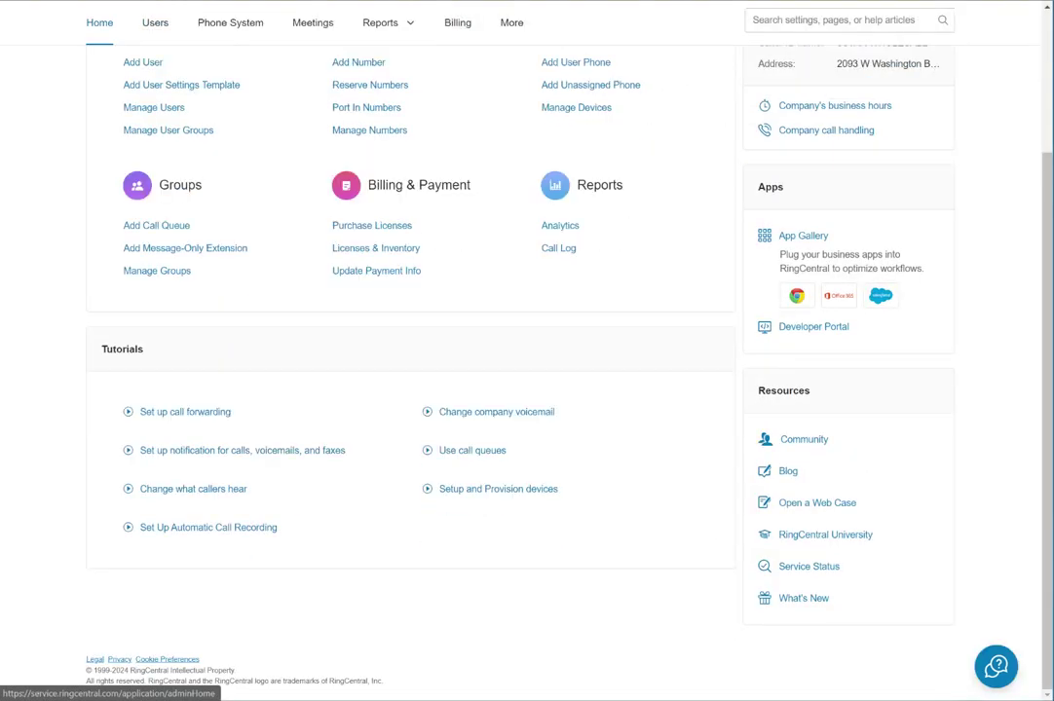
pyautogui.scroll(2, 376, 453)
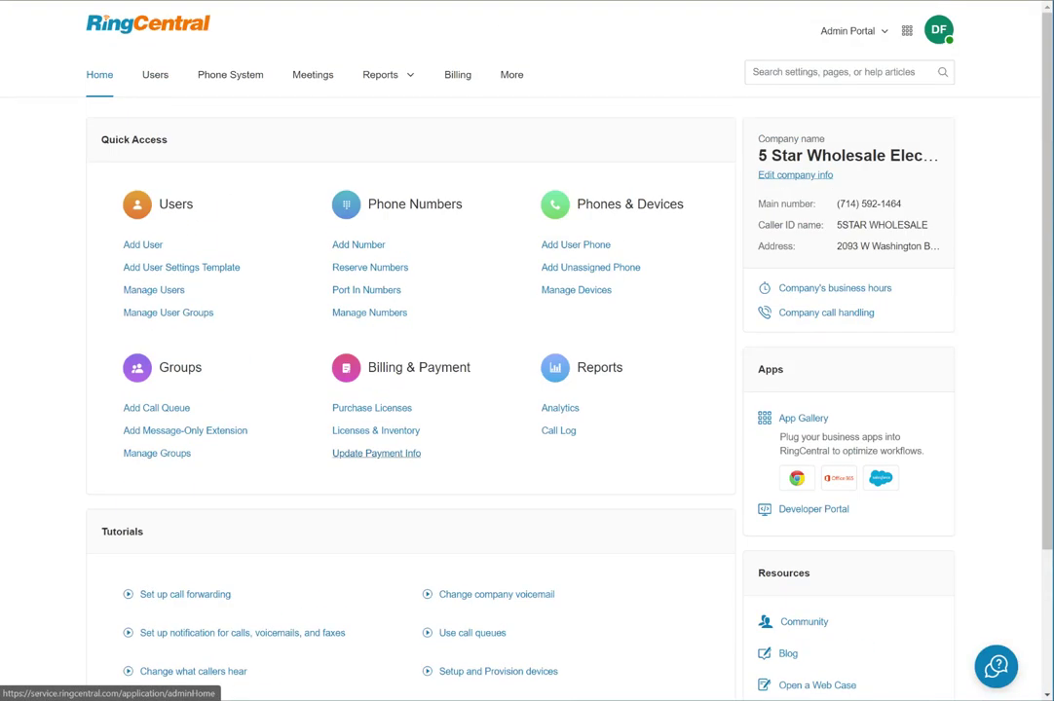